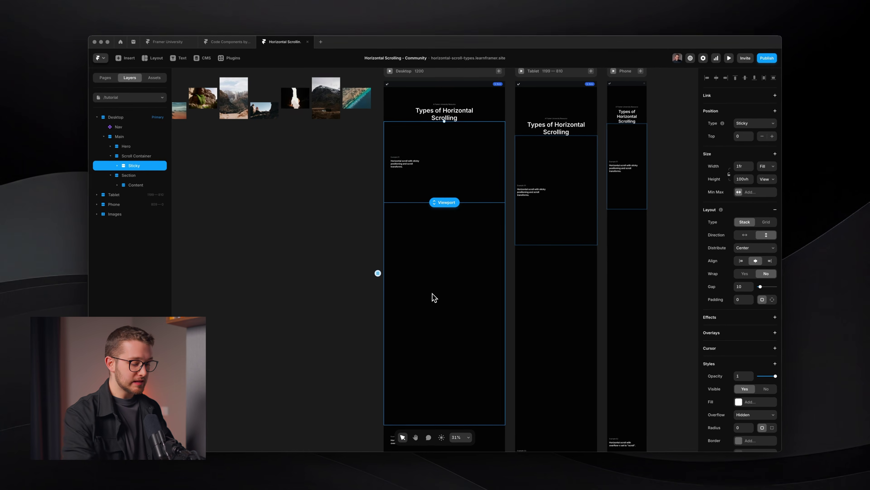
# Step: Preview the page and scroll down and back up to check whether the Example 01 section sticks
pyautogui.press('super+p')
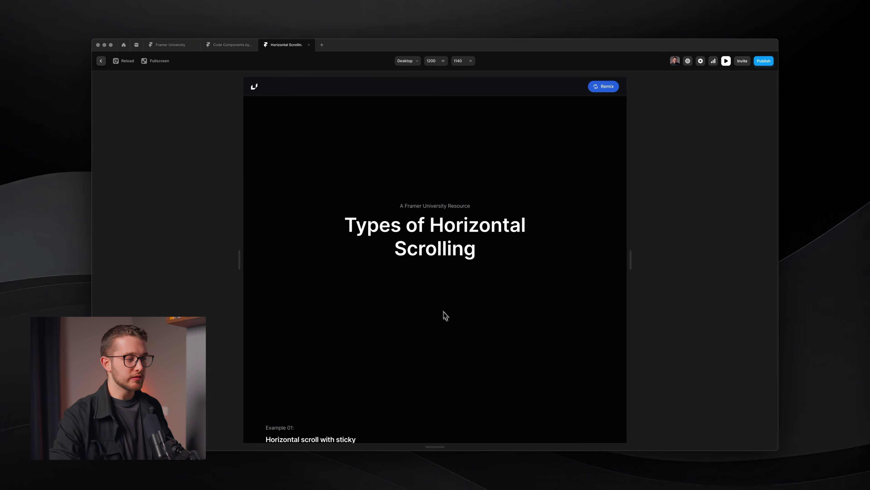
pyautogui.scroll(-10, 443, 312)
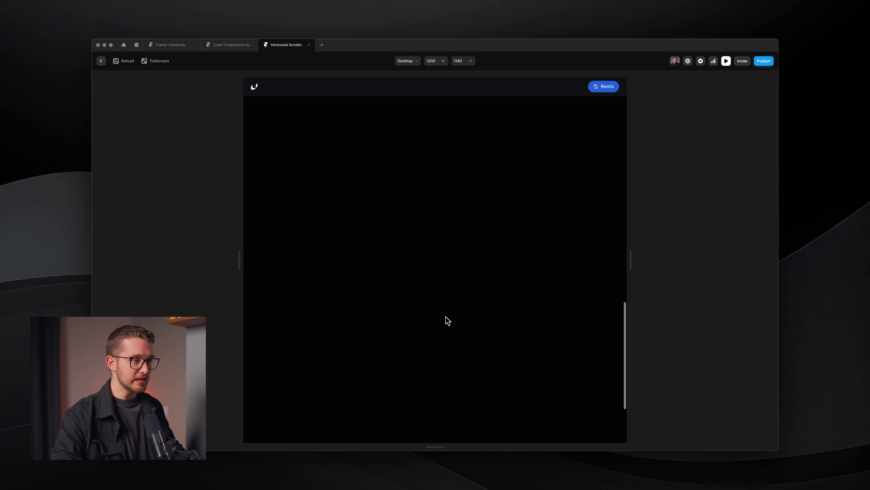
pyautogui.scroll(5, 446, 321)
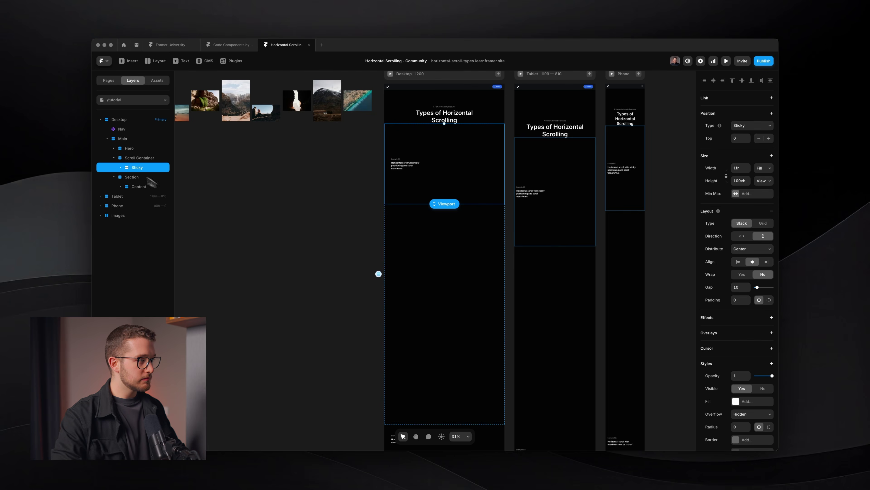
# Step: Set the overflow of the Scroll Container and Main layers to Visible
pyautogui.click(151, 159)
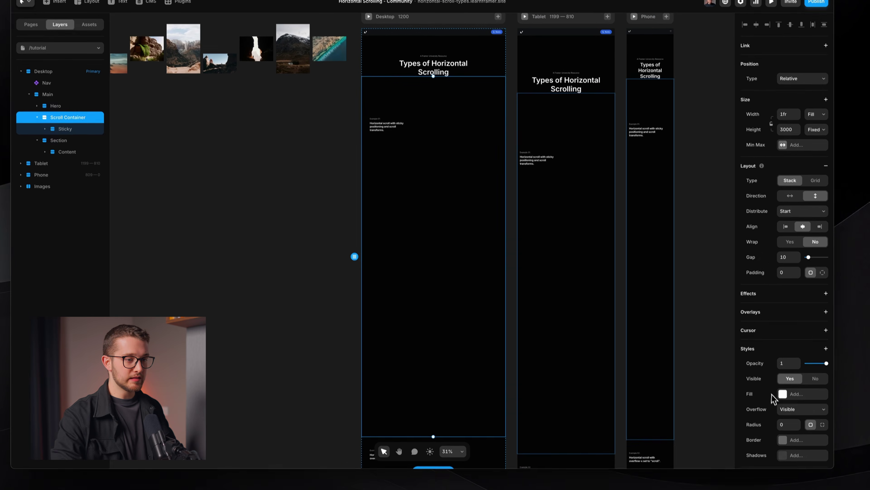
pyautogui.click(818, 471)
pyautogui.click(789, 392)
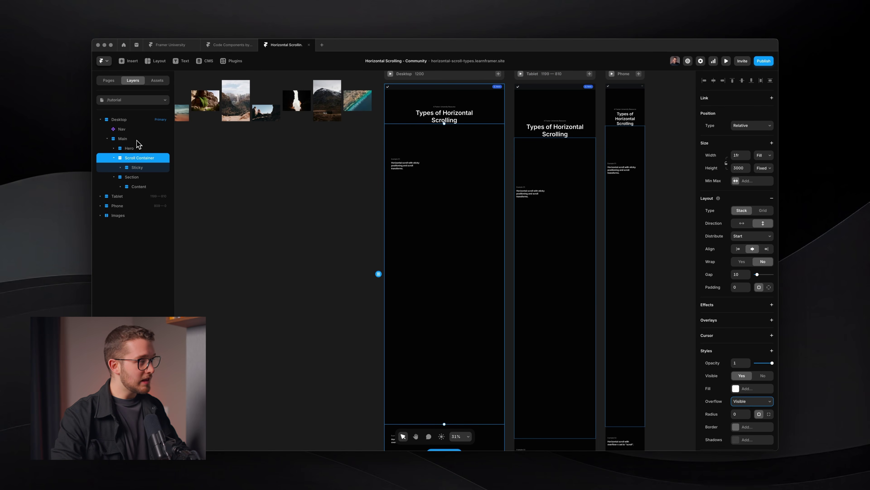
pyautogui.click(123, 138)
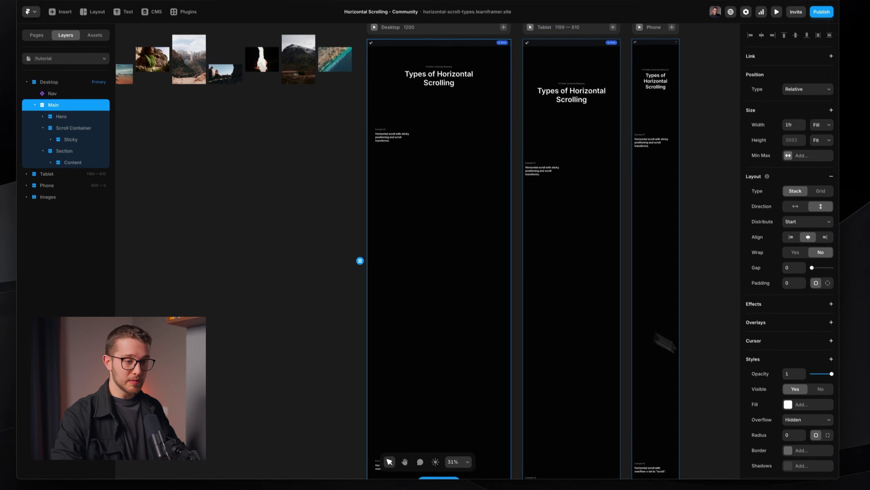
pyautogui.click(810, 400)
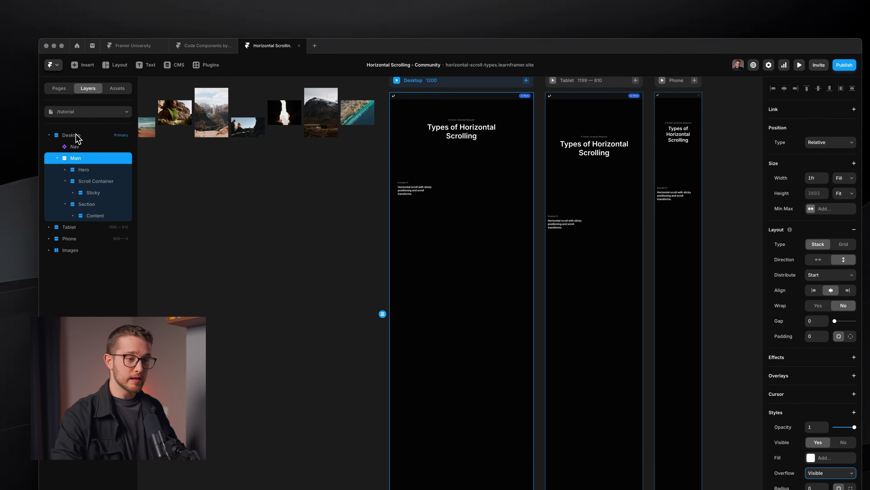
# Step: Set the overflow of the primary Desktop breakpoint to Visible
pyautogui.click(46, 54)
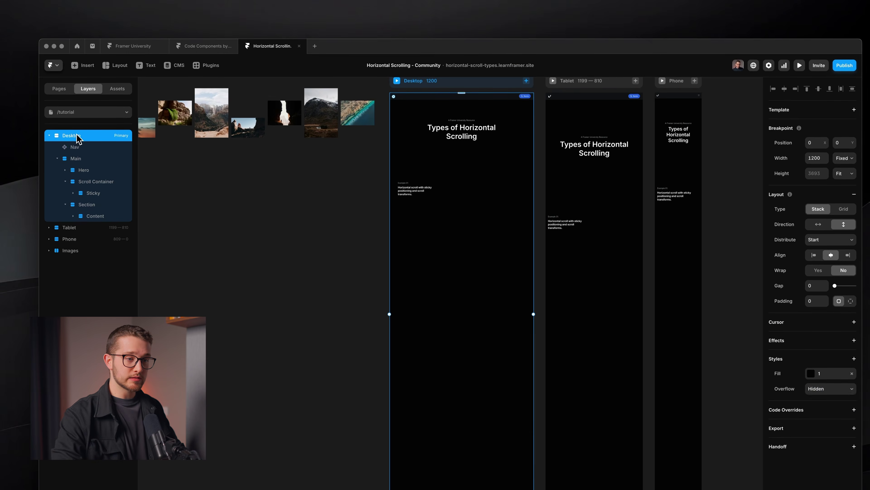
pyautogui.click(831, 388)
pyautogui.click(822, 399)
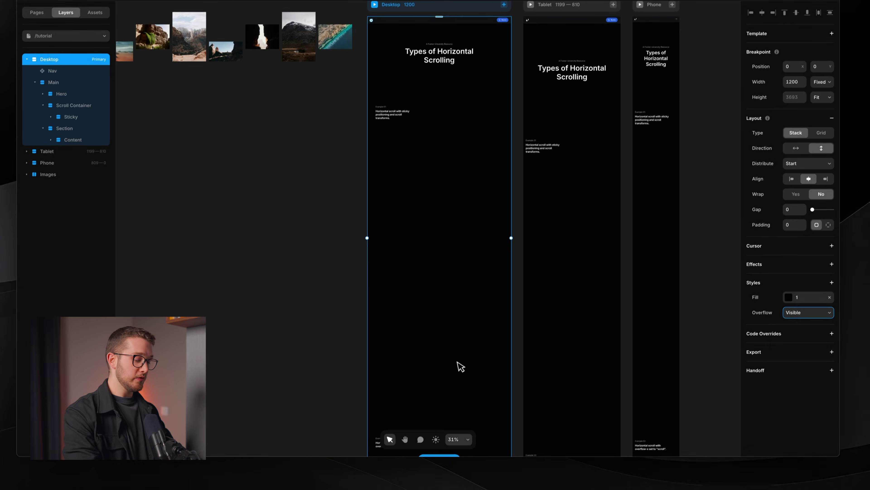
# Step: Preview the page and scroll through the Example 01 section to examine its sticky behaviour, then return to the canvas
pyautogui.press('super+p')
pyautogui.scroll(-5, 469, 354)
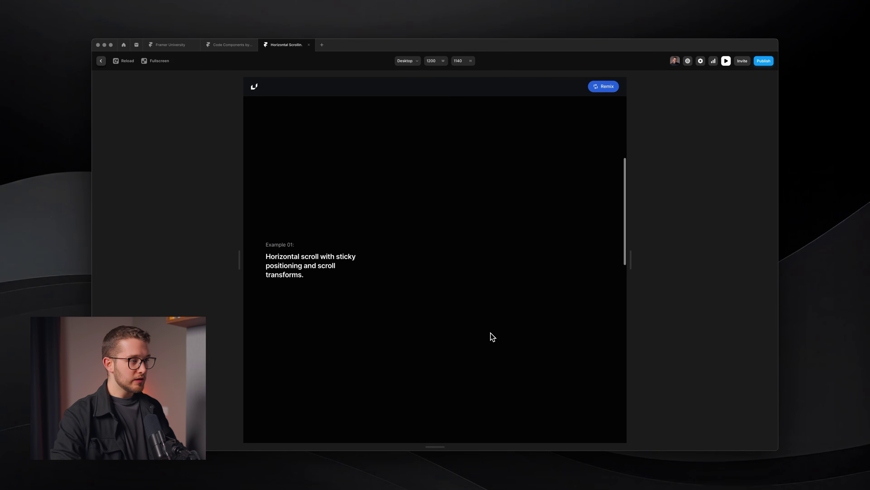
pyautogui.scroll(3, 492, 337)
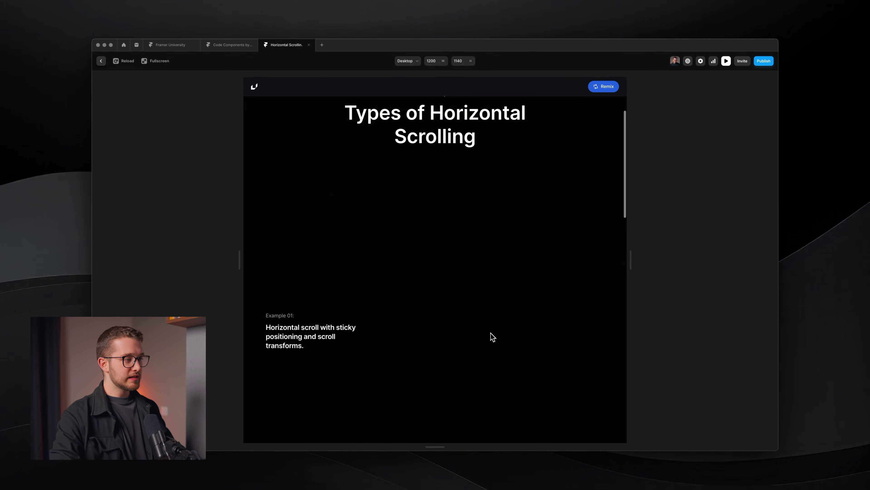
pyautogui.scroll(-3, 493, 337)
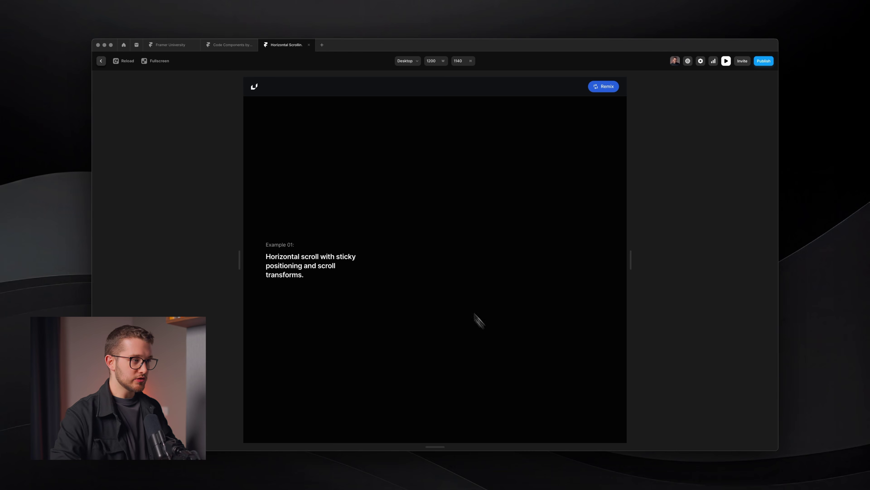
pyautogui.moveTo(265, 228); pyautogui.dragTo(333, 309)
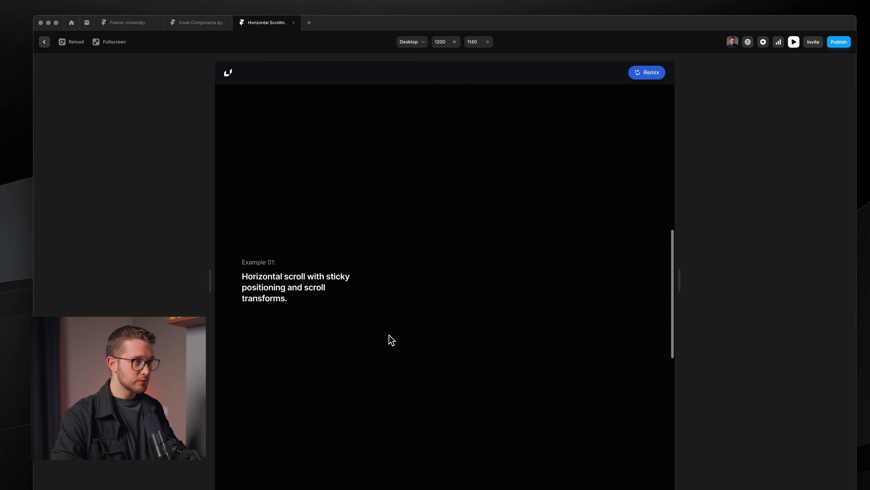
pyautogui.moveTo(268, 60); pyautogui.dragTo(487, 489)
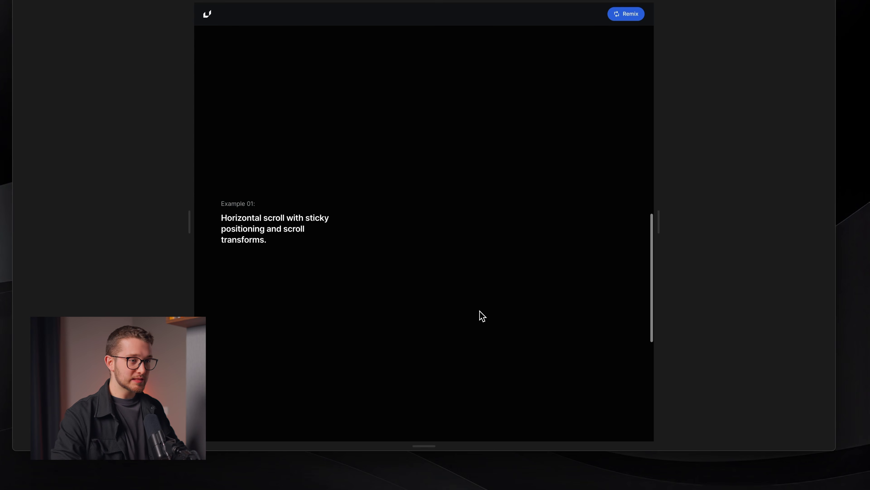
pyautogui.scroll(-5, 483, 315)
pyautogui.press('Escape')
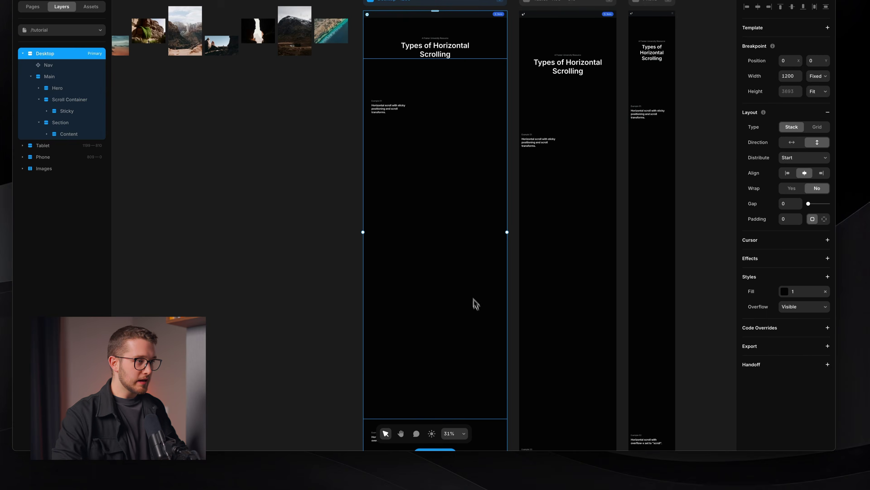
# Step: Give the Scroll Container a dark grey #212121 fill
pyautogui.click(800, 376)
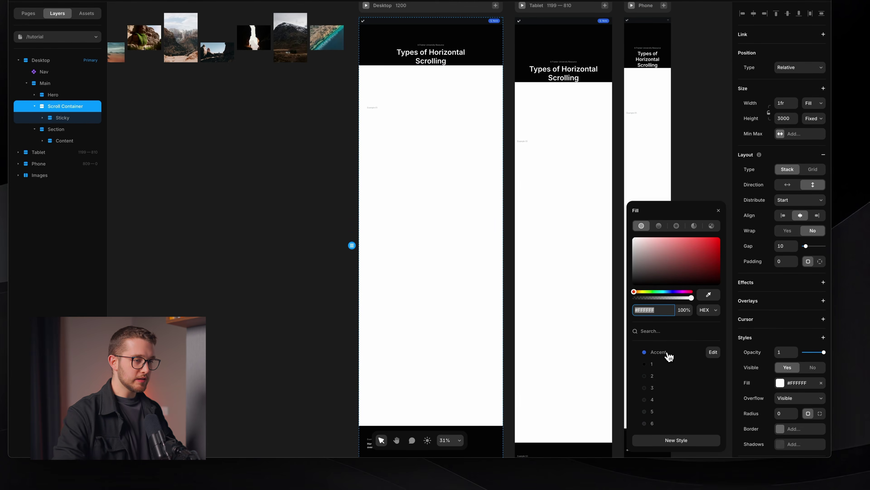
pyautogui.moveTo(635, 280); pyautogui.dragTo(628, 283)
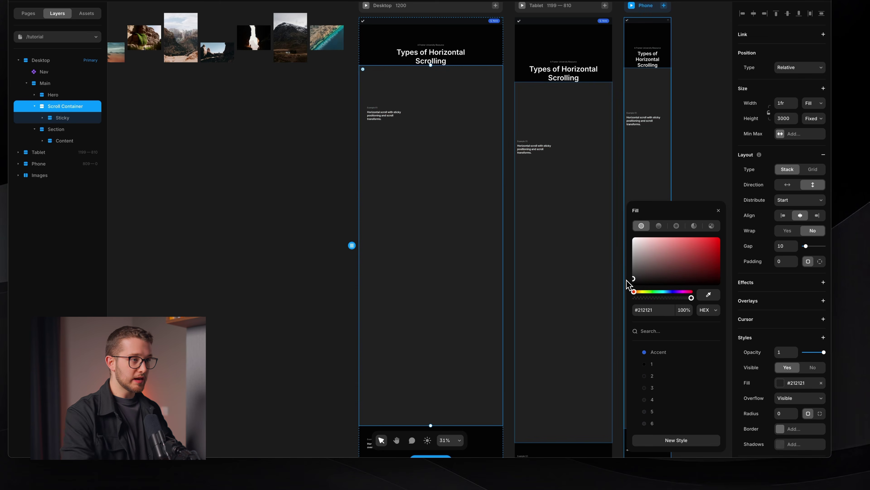
# Step: Preview the page and scroll around the grey container's lower edge to examine where the sticky content stops sticking
pyautogui.press('super+p')
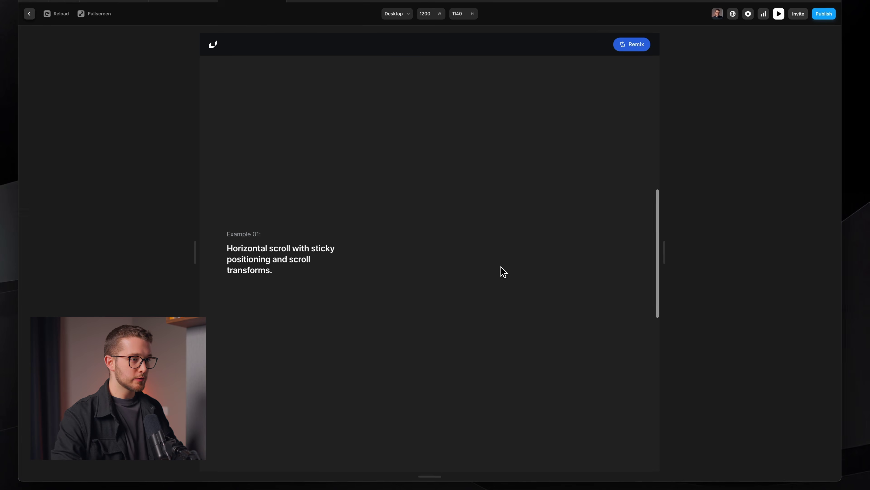
pyautogui.scroll(-5, 503, 272)
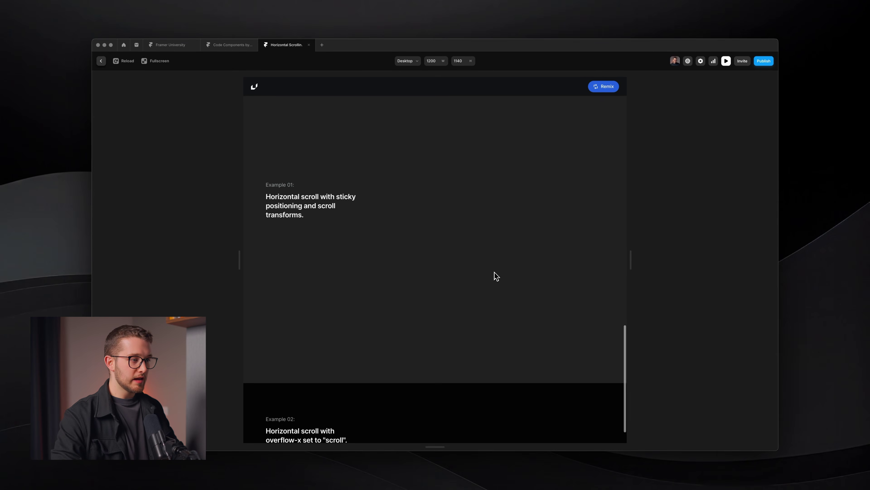
pyautogui.press('super+shift+4')
pyautogui.moveTo(252, 376); pyautogui.dragTo(653, 376)
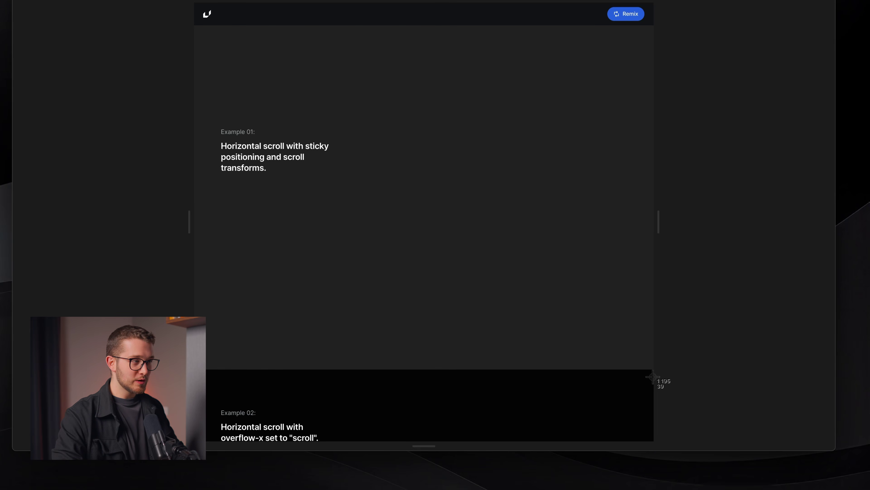
pyautogui.scroll(-2, 497, 389)
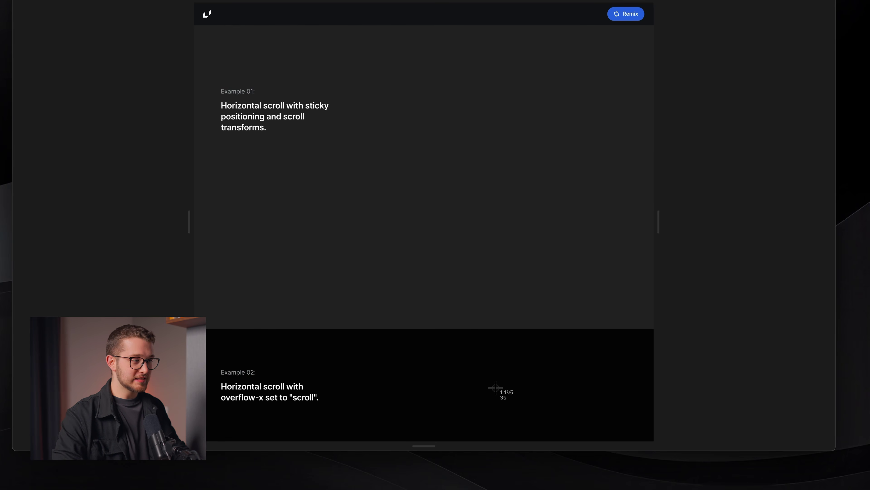
pyautogui.scroll(5, 495, 387)
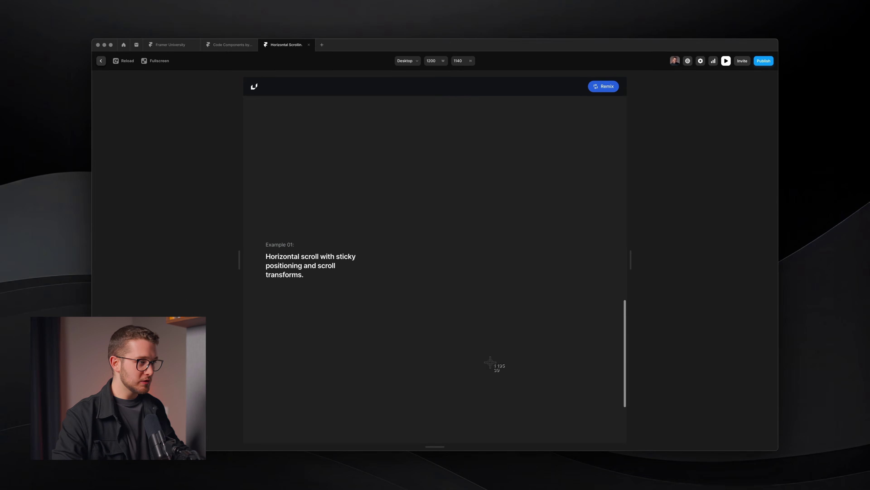
pyautogui.scroll(-3, 490, 362)
# Step: Return to the canvas and remove the fill from the Scroll Container
pyautogui.press('Escape')
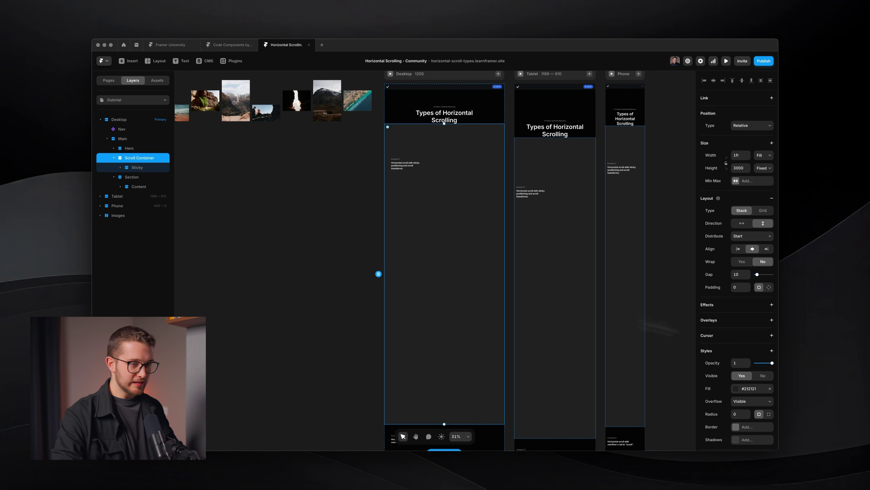
pyautogui.click(770, 389)
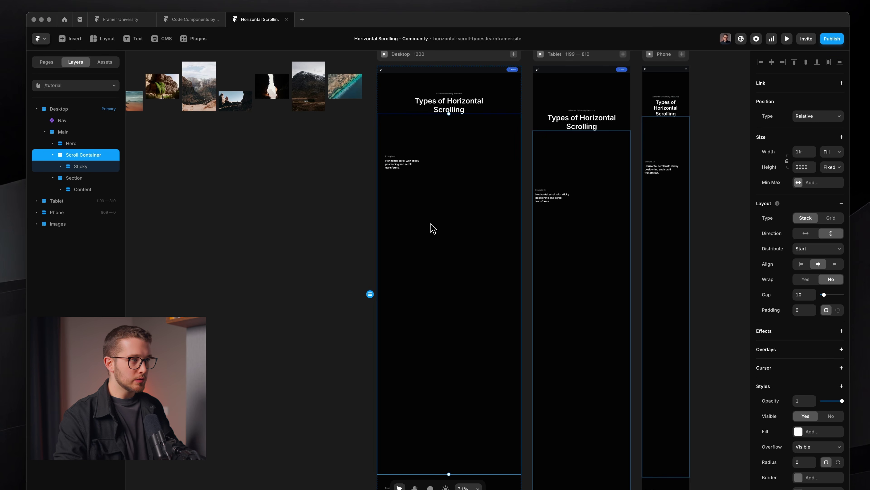
# Step: Draw a frame inside the Sticky stack, placed below its Content layer and enlarged to about 976 × 392
pyautogui.click(424, 199)
pyautogui.hotkey('shift', '2')
pyautogui.scroll(5, 404, 227)
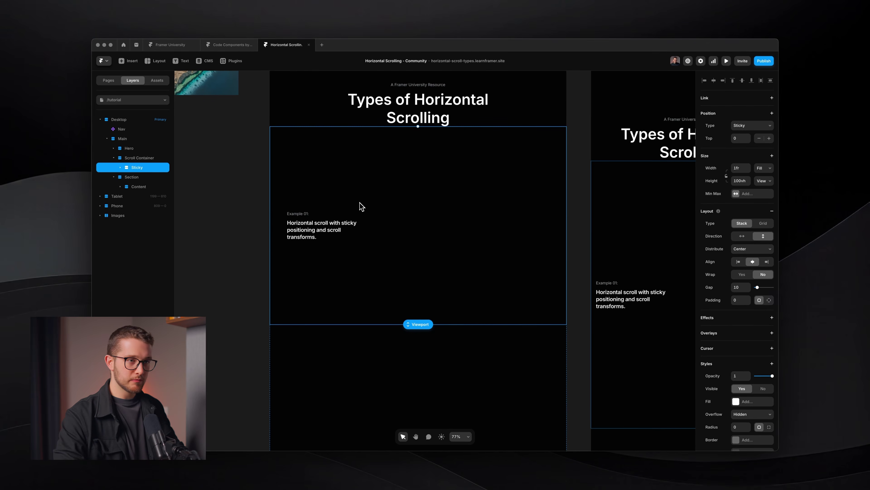
pyautogui.press('f')
pyautogui.moveTo(326, 253); pyautogui.dragTo(409, 282)
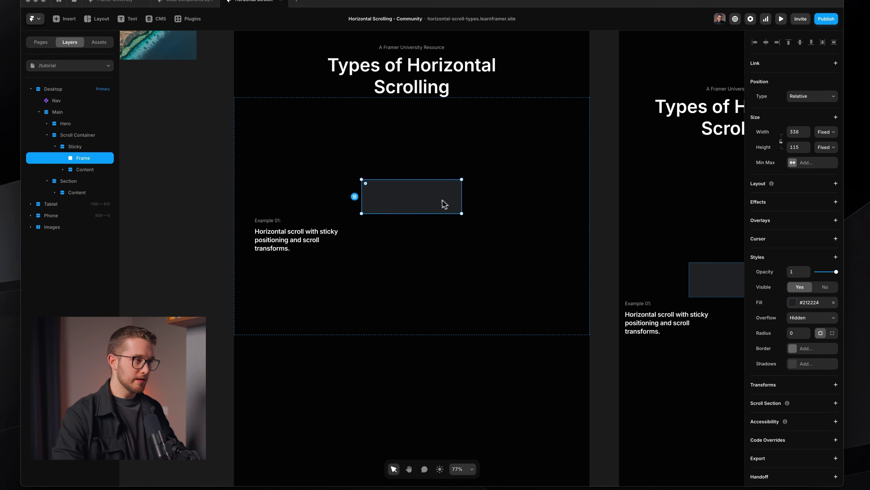
pyautogui.press('Down')
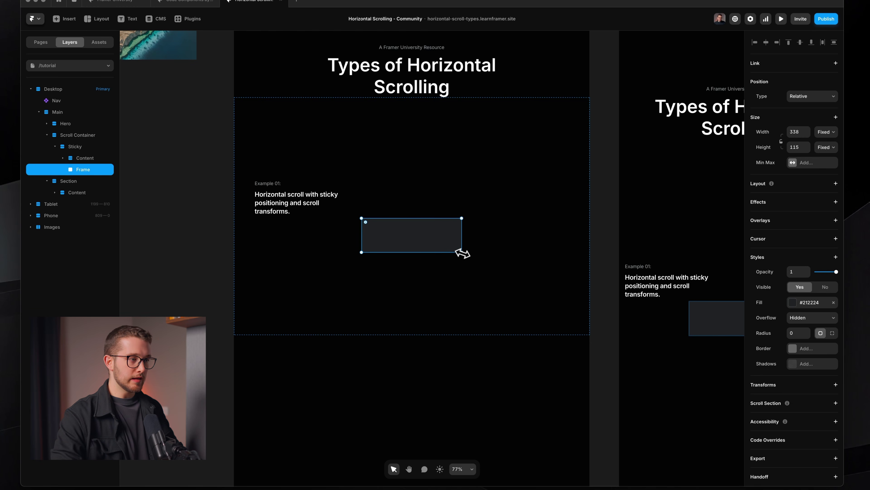
pyautogui.moveTo(461, 252); pyautogui.dragTo(555, 294)
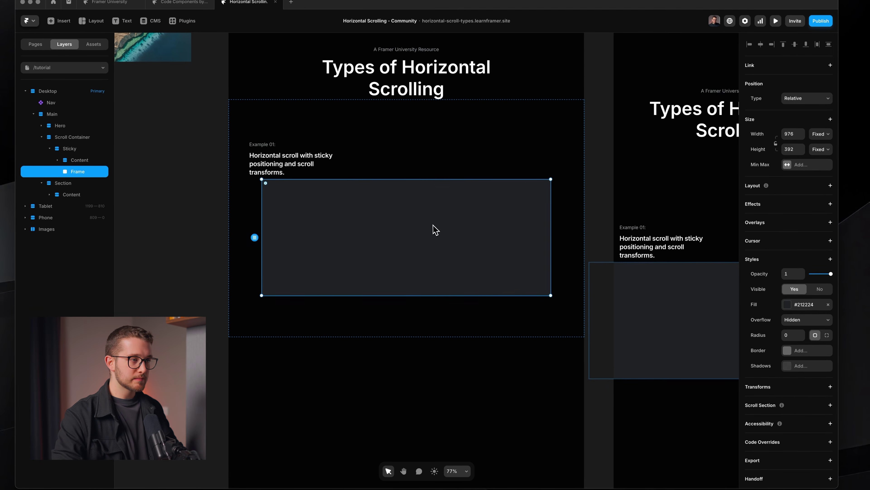
# Step: Preview the page to check how the frame inside Sticky behaves on scroll, then return to the canvas
pyautogui.click(451, 171)
pyautogui.press('super+p')
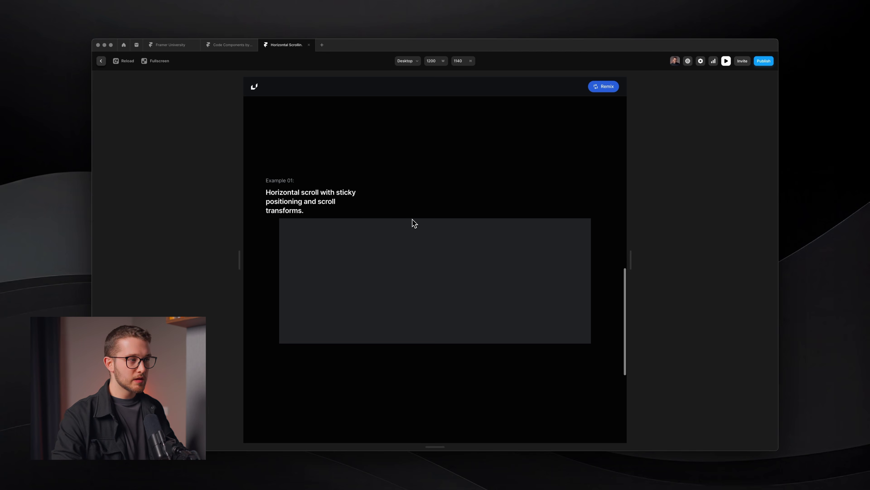
pyautogui.press('Escape')
# Step: Draw a frame of about 641 × 505 directly inside the Scroll Container, below the Sticky stack
pyautogui.scroll(-5, 413, 223)
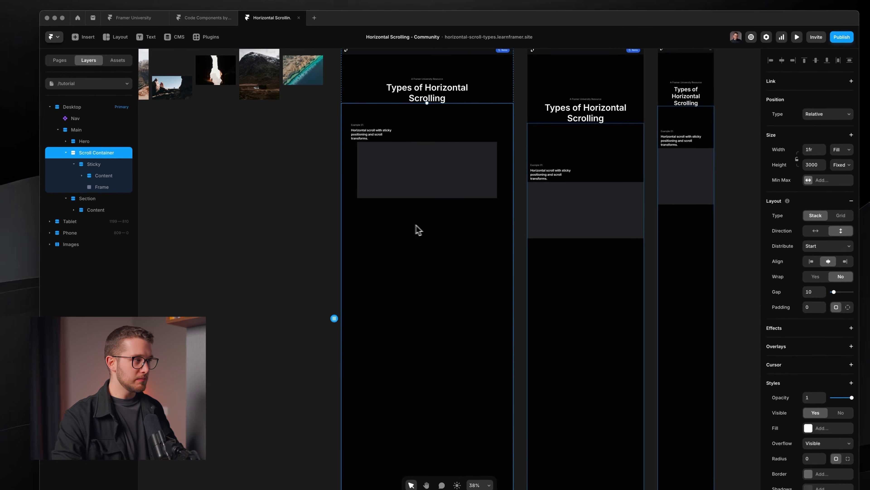
pyautogui.click(74, 164)
pyautogui.press('f')
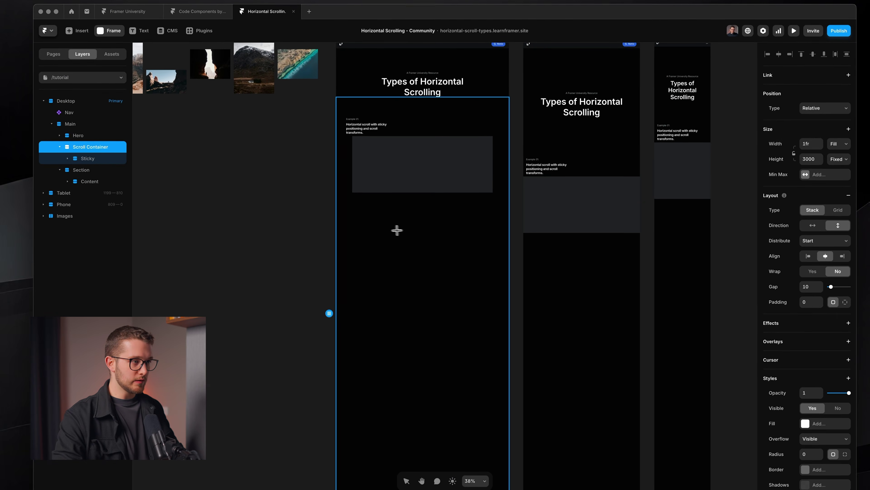
pyautogui.moveTo(383, 228); pyautogui.dragTo(476, 301)
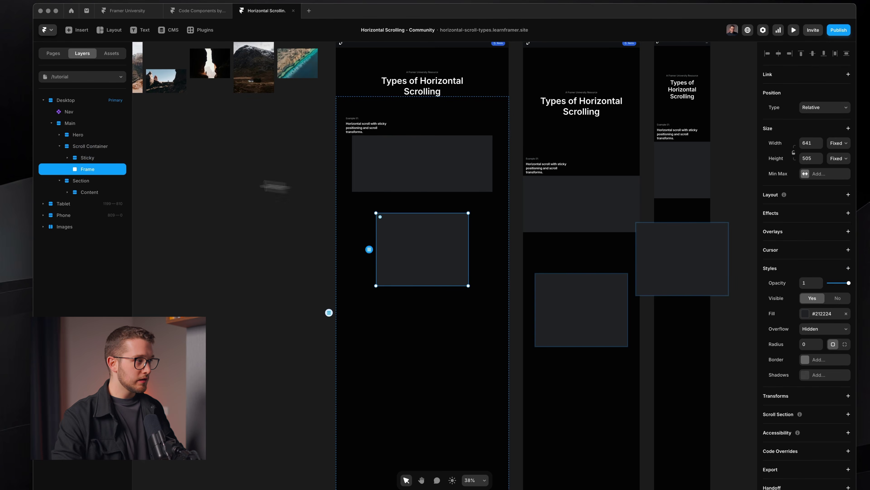
# Step: Preview the page to check how the frame placed directly inside the Scroll Container behaves on scroll
pyautogui.click(98, 146)
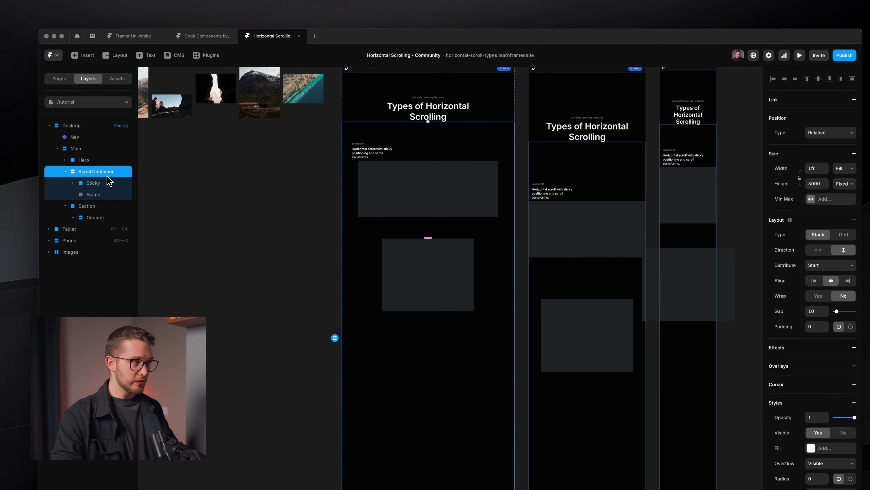
pyautogui.click(104, 196)
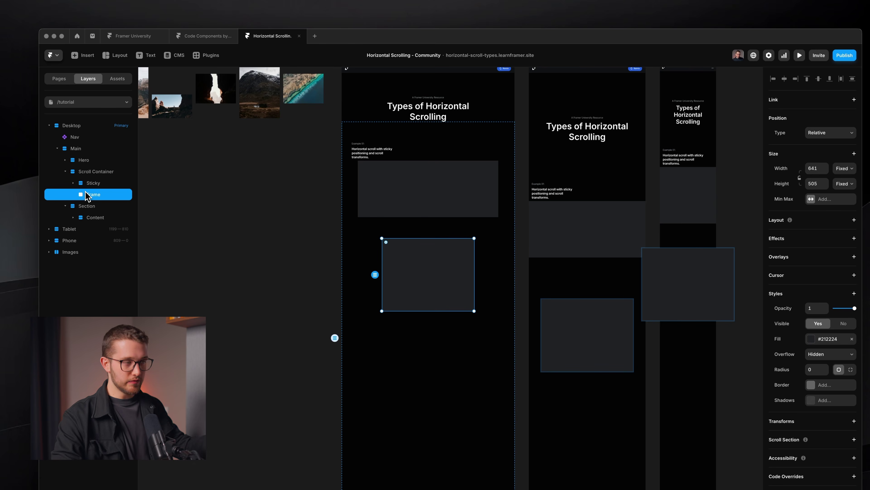
pyautogui.press('super+p')
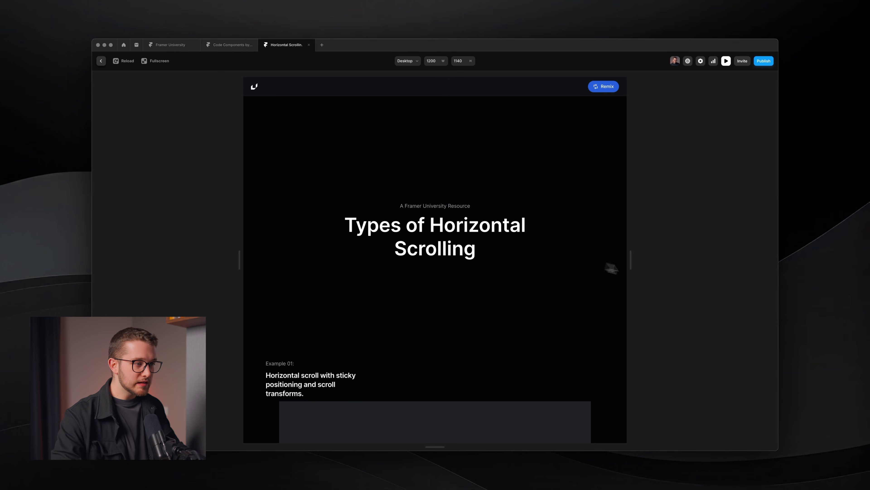
pyautogui.scroll(-10, 540, 301)
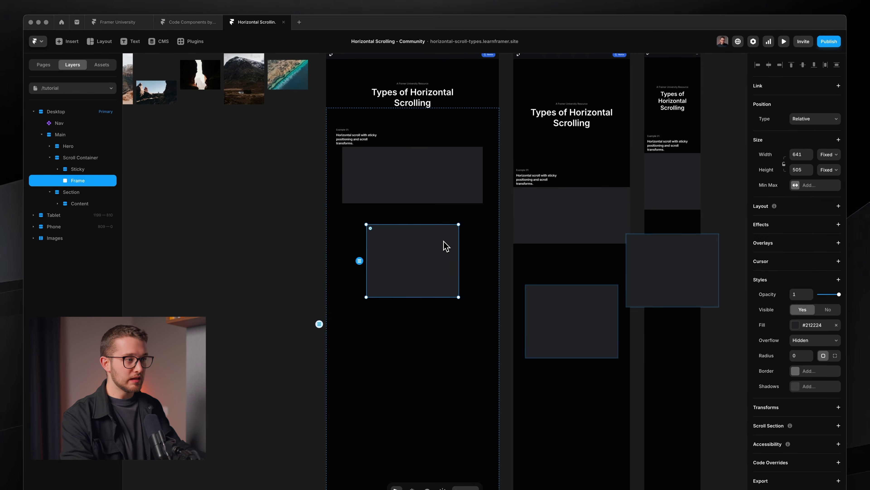
# Step: Delete both test frames, the one directly inside the Scroll Container and the one inside the Sticky stack
pyautogui.moveTo(446, 246); pyautogui.dragTo(433, 187)
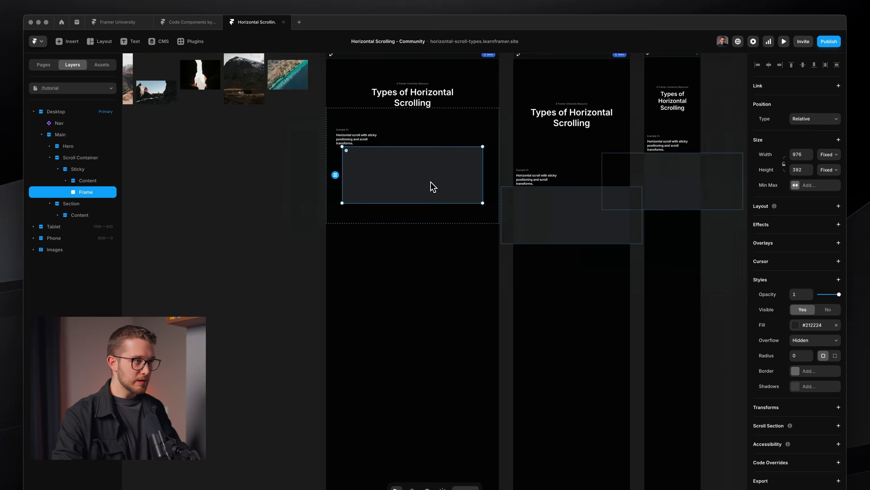
pyautogui.scroll(3, 431, 187)
pyautogui.press('Delete')
pyautogui.scroll(-5, 432, 182)
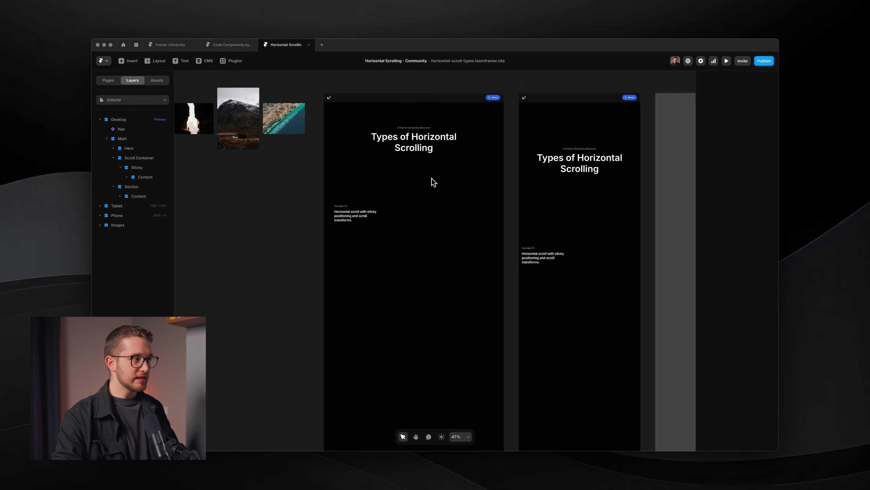
# Step: Copy the Images stack into the Sticky stack below Content, and set the copy's width and height to Fit Content
pyautogui.hscroll(-10, 431, 181)
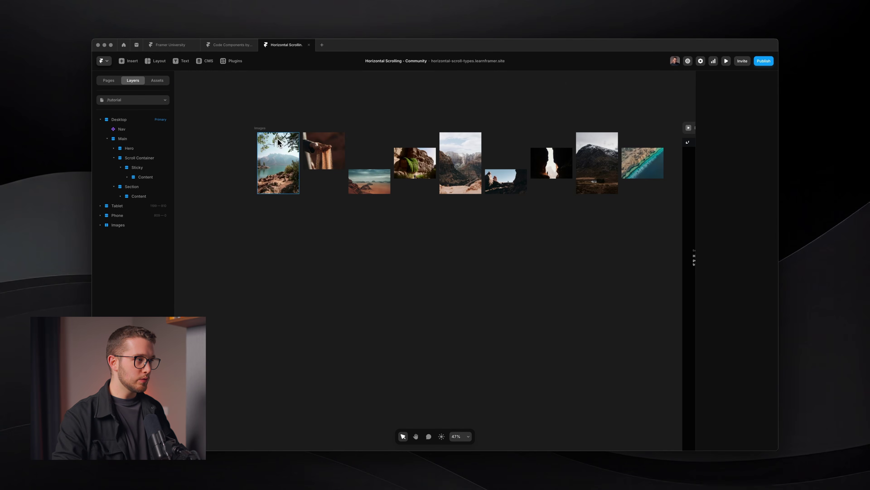
pyautogui.click(263, 129)
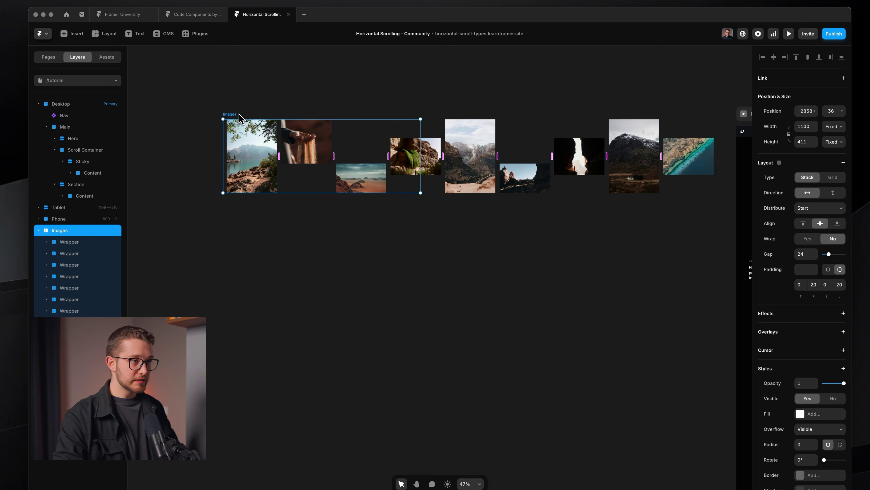
pyautogui.hscroll(12, 445, 309)
pyautogui.click(473, 331)
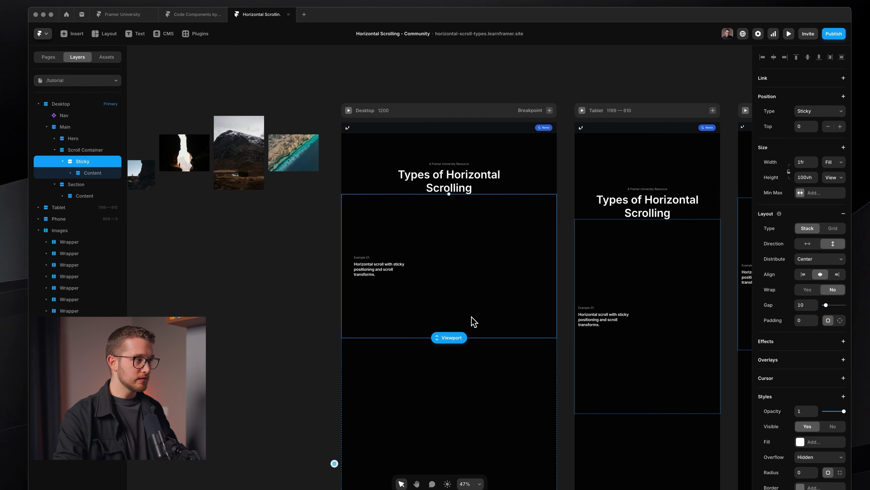
pyautogui.hotkey('ctrl', 'v')
pyautogui.scroll(5, 434, 309)
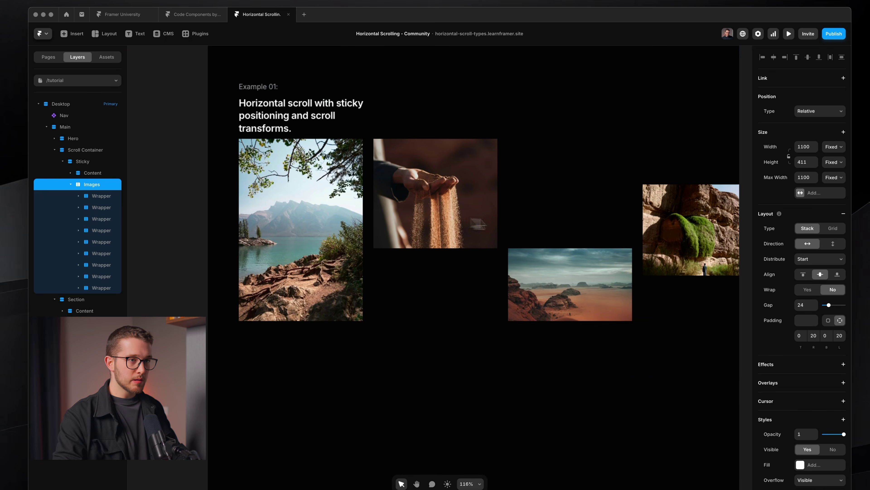
pyautogui.click(831, 147)
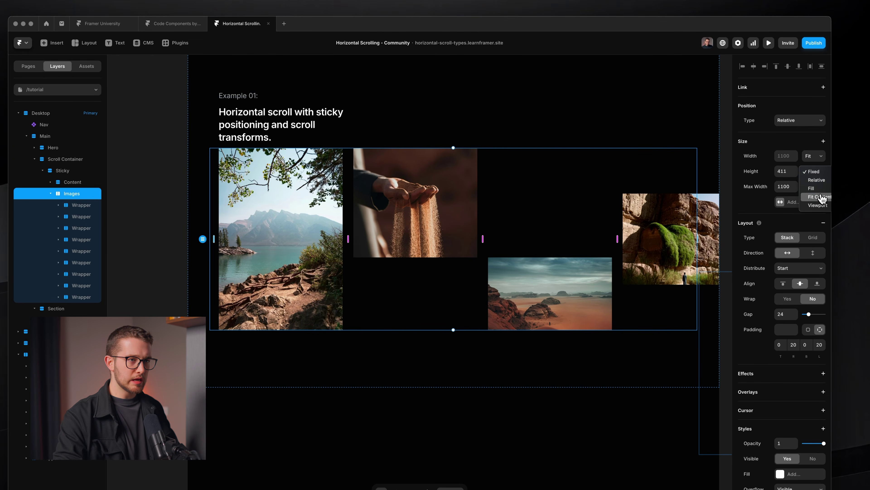
pyautogui.hscroll(3, 458, 270)
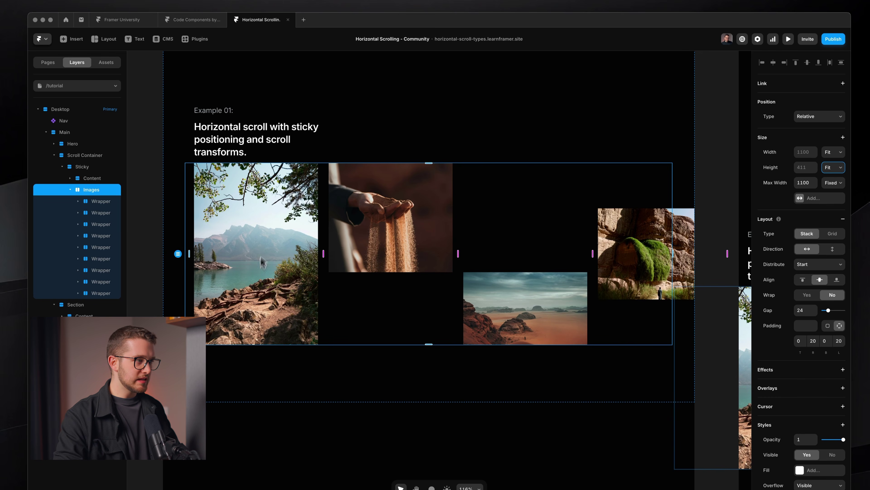
# Step: Examine the size and alignment settings of the image wrappers, their inner images and the parent Images stack
pyautogui.click(295, 244)
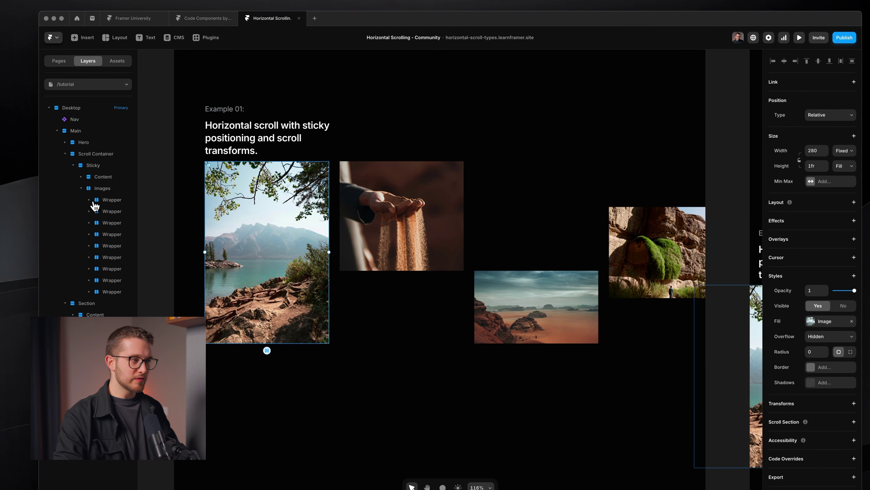
pyautogui.click(383, 244)
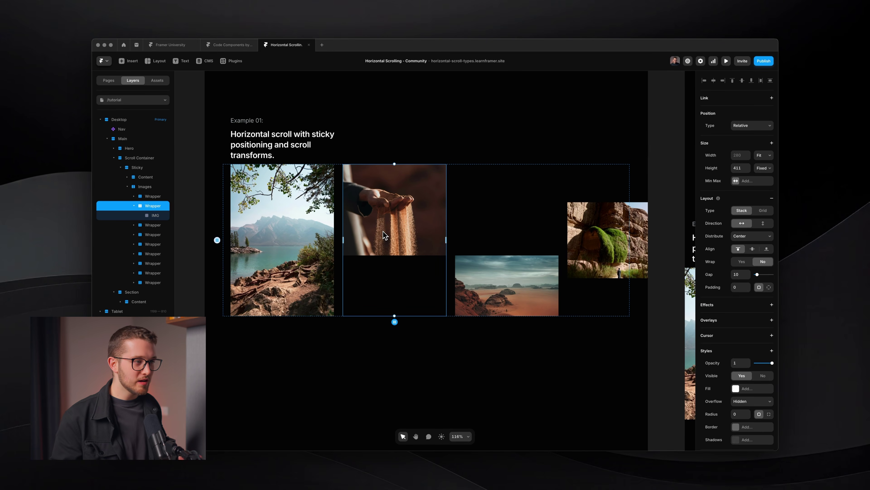
pyautogui.click(451, 242)
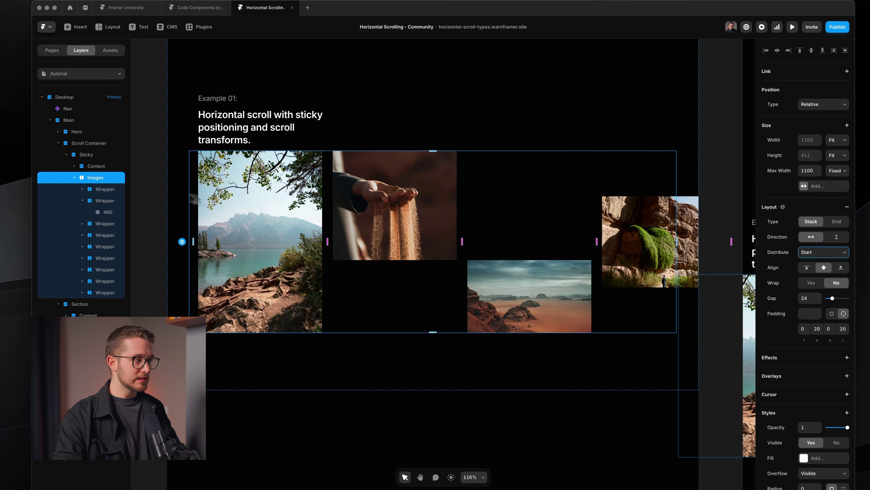
pyautogui.press('super+shift+4')
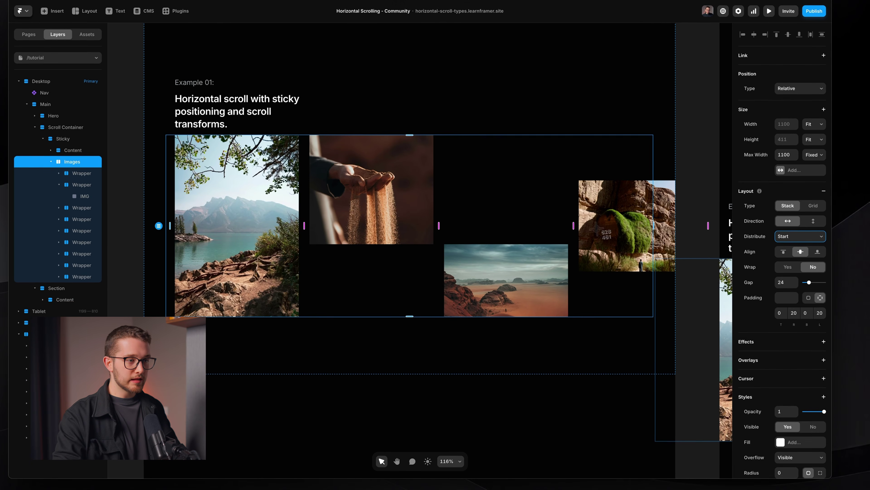
pyautogui.scroll(-5, 532, 251)
pyautogui.click(588, 243)
pyautogui.hscroll(5, 562, 228)
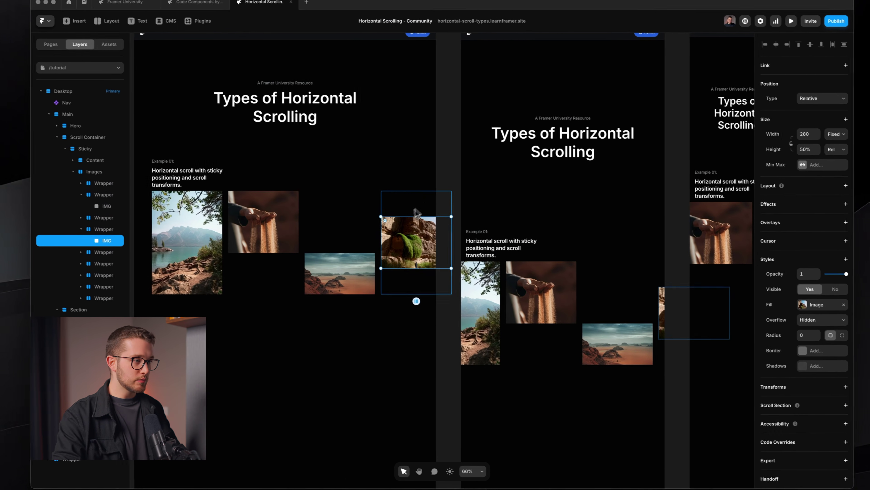
pyautogui.click(92, 218)
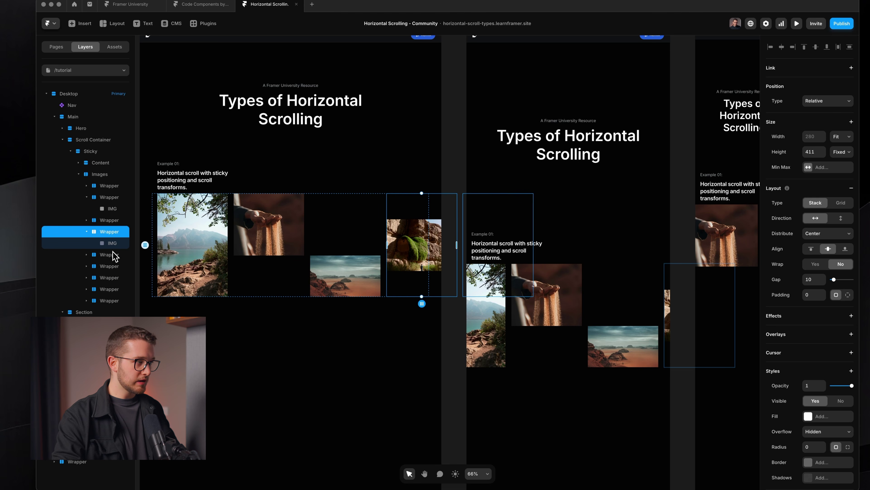
pyautogui.press('super+shift+4')
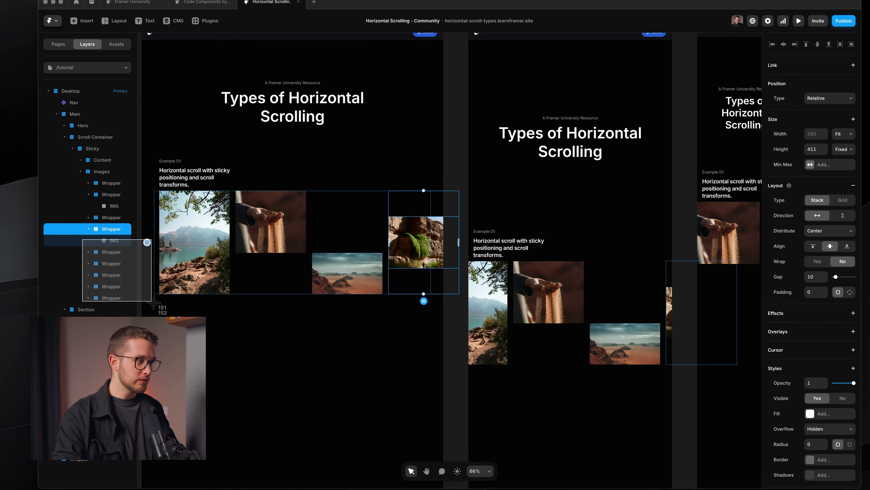
pyautogui.moveTo(80, 241); pyautogui.dragTo(129, 298)
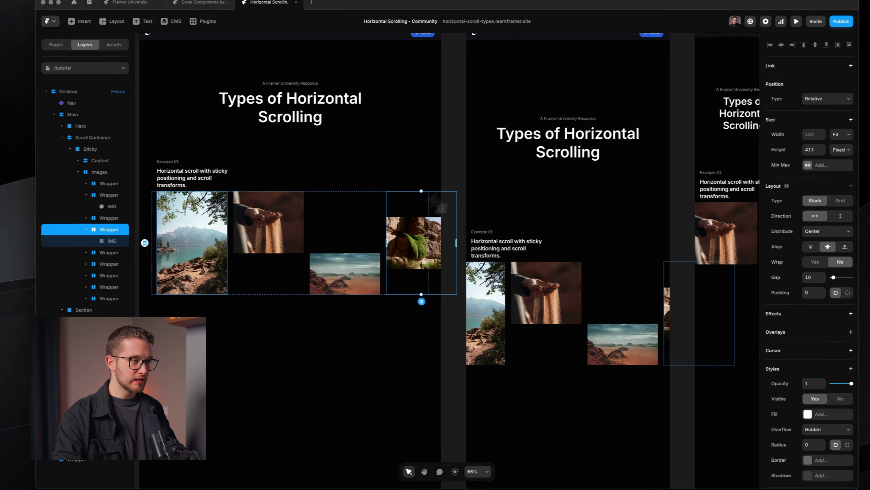
pyautogui.moveTo(466, 187); pyautogui.dragTo(694, 280)
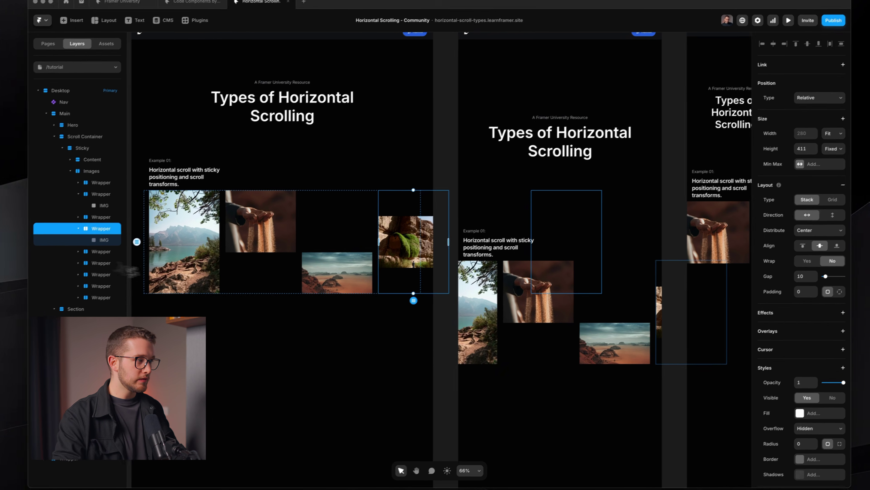
pyautogui.press('Escape')
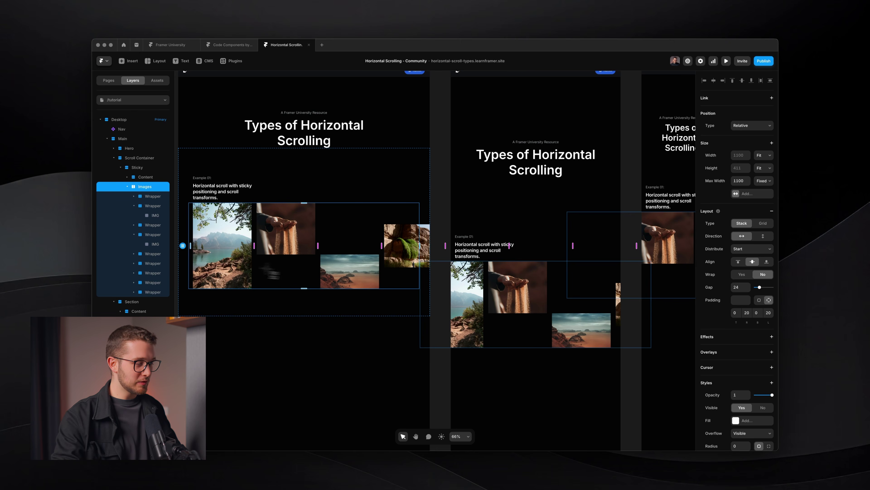
# Step: Collapse the expanded wrapper and the Images stack inside Sticky in the layer tree
pyautogui.hscroll(-5, 371, 242)
pyautogui.click(134, 206)
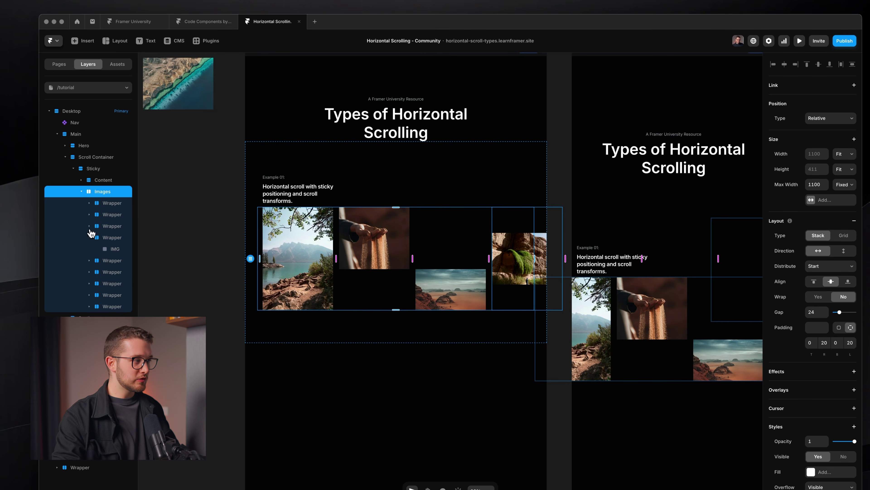
pyautogui.click(82, 192)
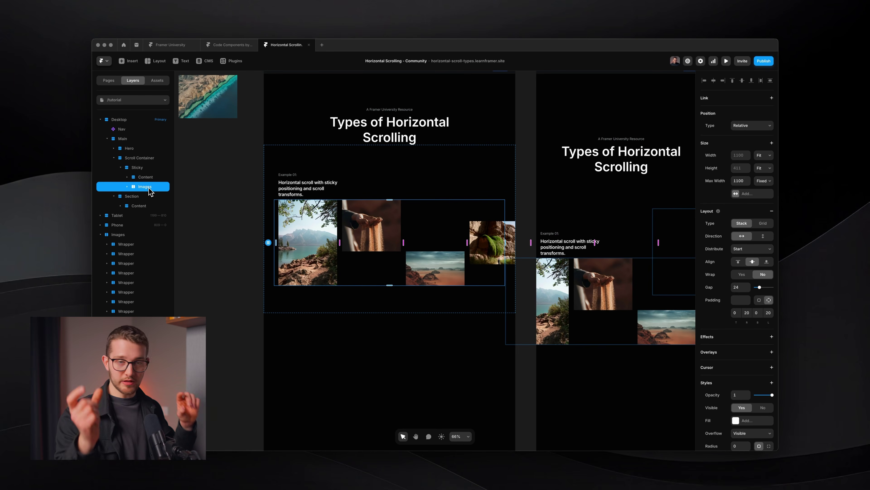
pyautogui.scroll(-5, 389, 188)
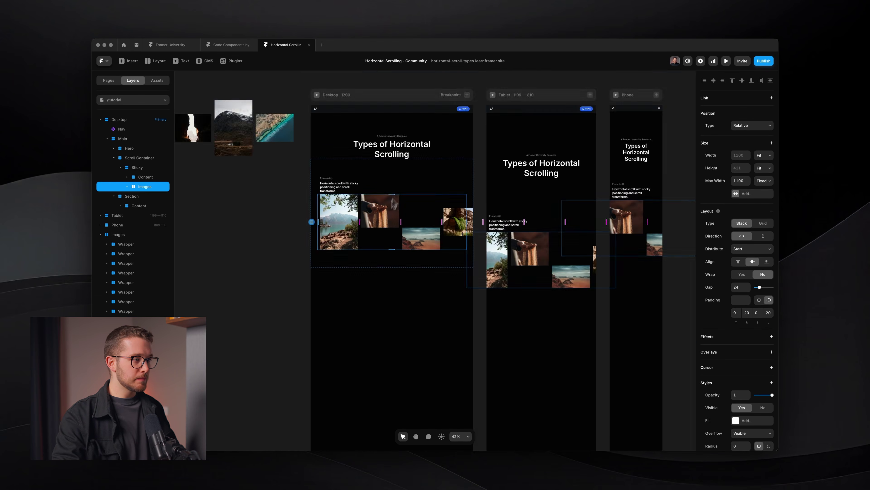
pyautogui.scroll(6, 382, 214)
pyautogui.scroll(3, 382, 214)
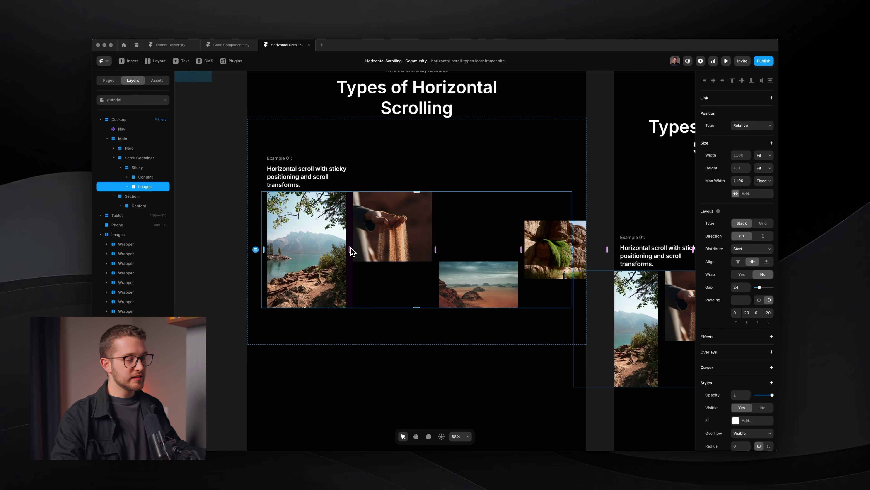
# Step: Add a Scroll Transform effect to the Images stack inside Sticky and set its trigger to Section in View
pyautogui.scroll(-5, 734, 289)
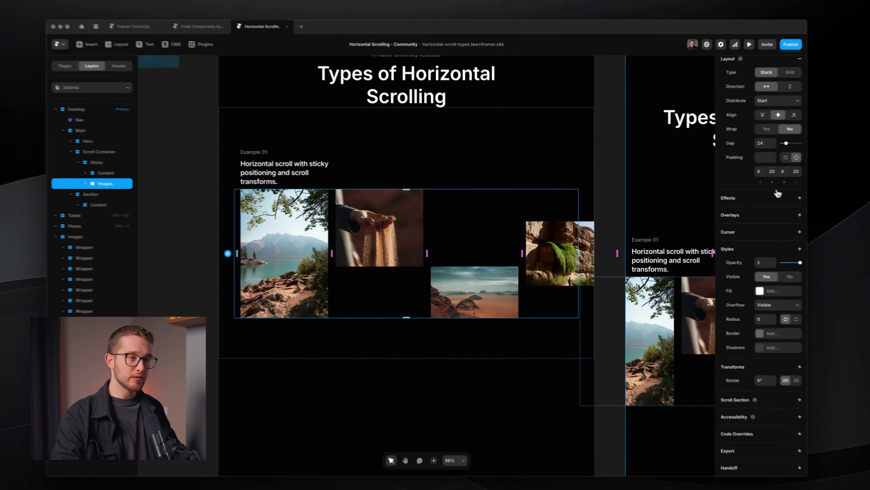
pyautogui.click(772, 199)
pyautogui.click(784, 282)
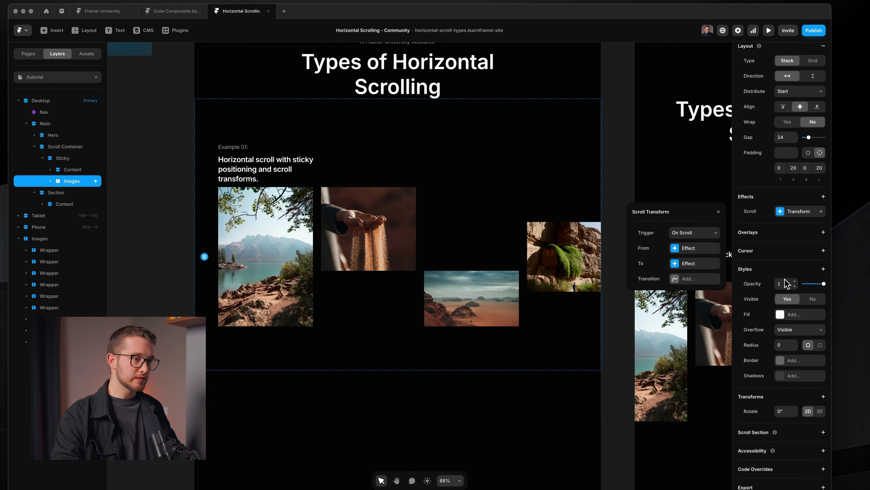
pyautogui.click(694, 232)
pyautogui.click(696, 255)
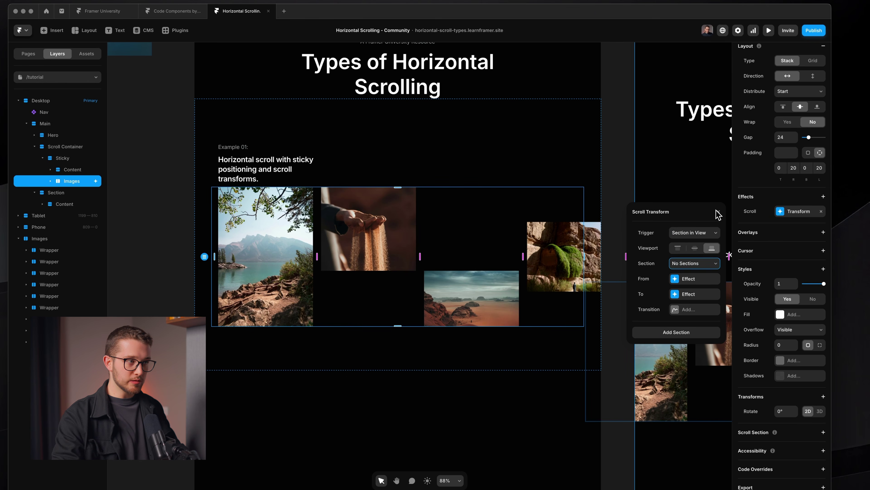
pyautogui.click(718, 212)
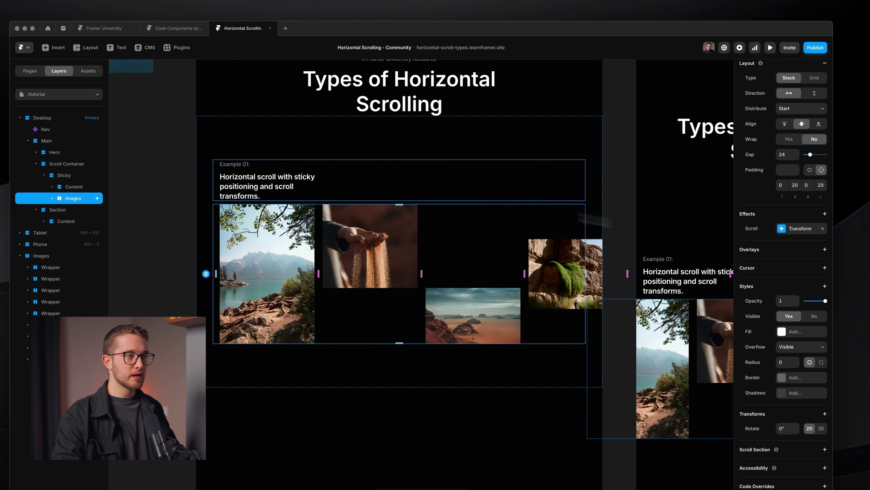
# Step: Add a scroll section to the Scroll Container and name it trigger
pyautogui.click(467, 152)
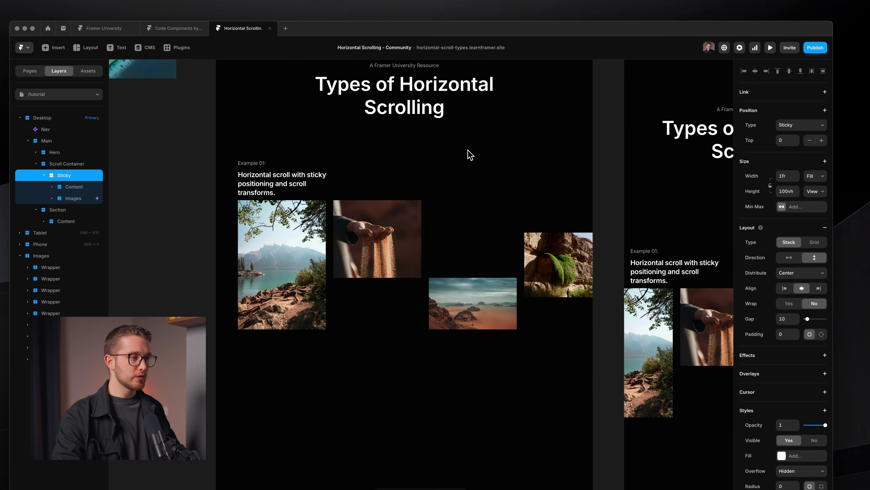
pyautogui.scroll(-5, 466, 151)
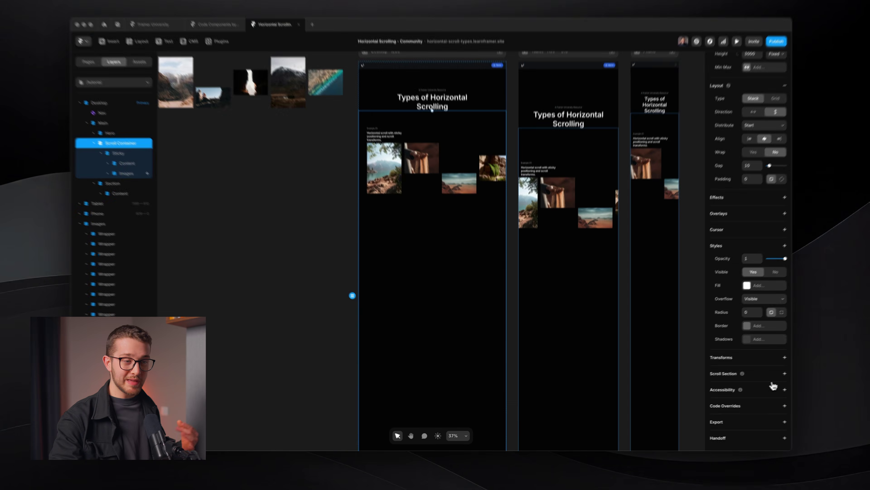
pyautogui.click(785, 373)
pyautogui.doubleClick(754, 385)
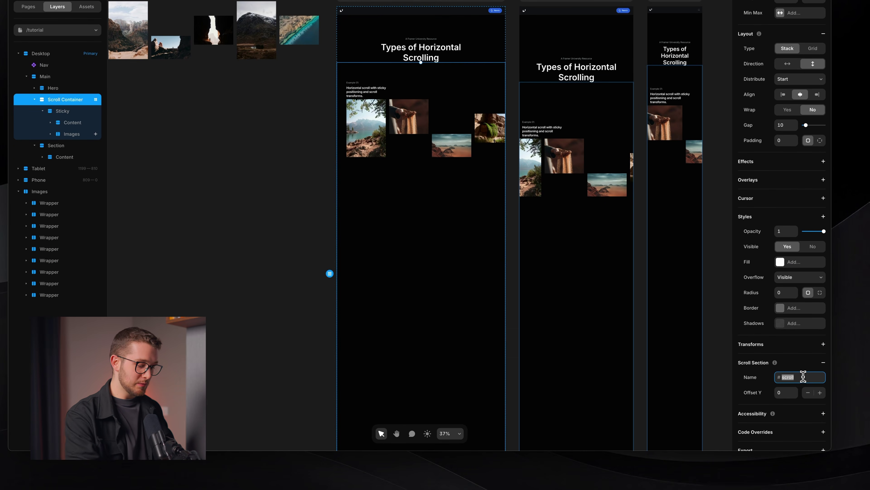
pyautogui.write('trigger')
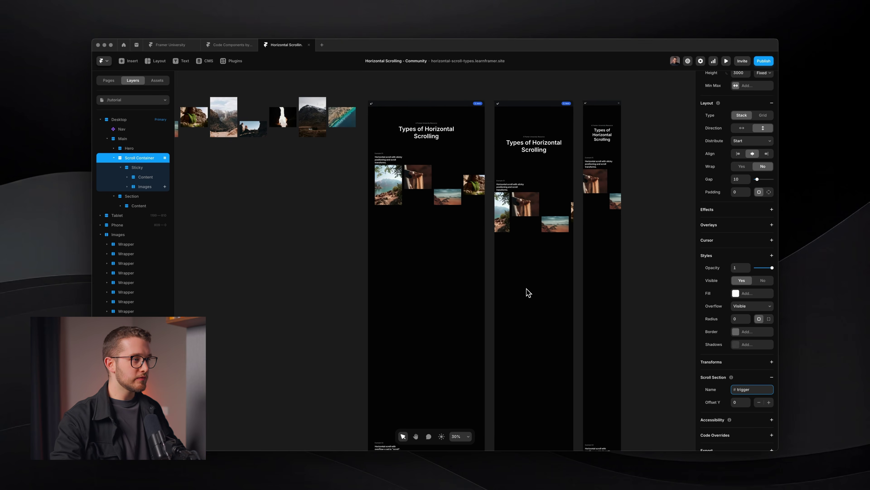
pyautogui.scroll(5, 526, 292)
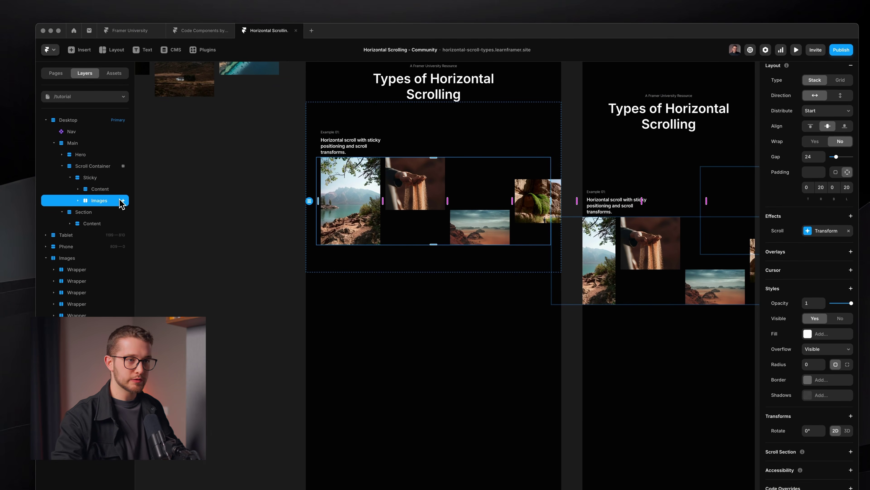
# Step: Choose trigger as the Scroll Transform's section and set its From state to opacity 1 and scale 1
pyautogui.click(821, 231)
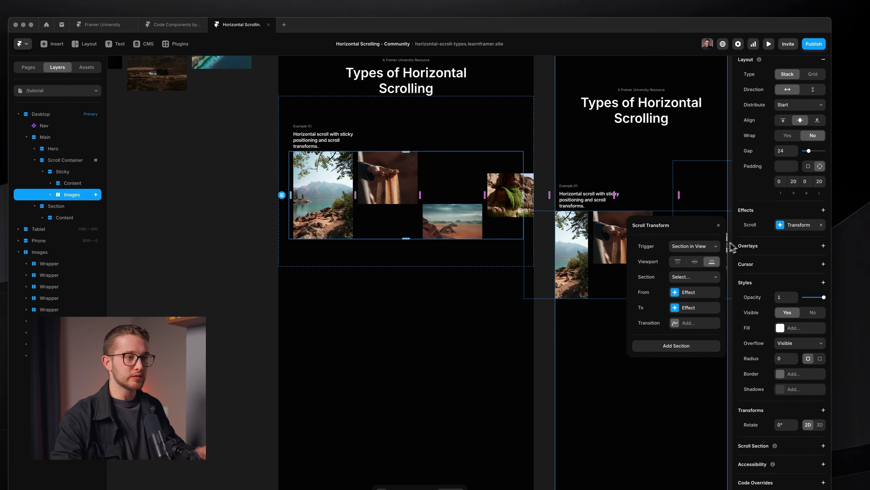
pyautogui.moveTo(691, 230); pyautogui.dragTo(650, 188)
pyautogui.scroll(5, 380, 201)
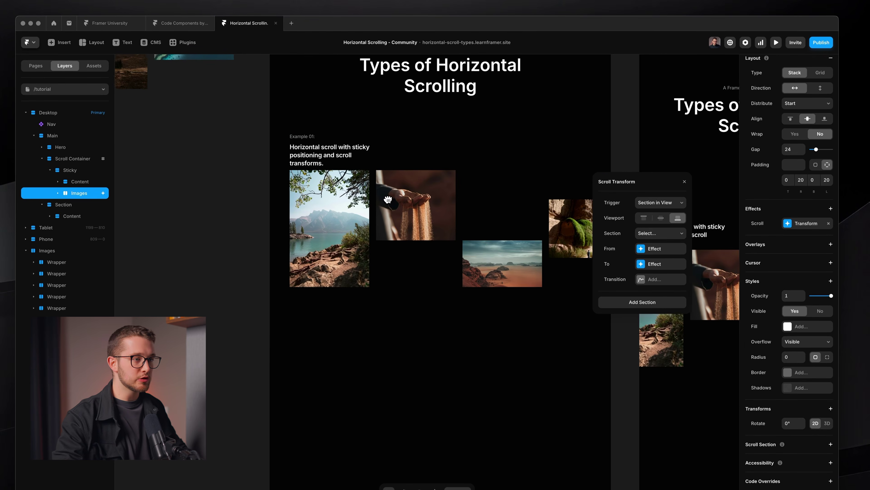
pyautogui.hscroll(2, 388, 199)
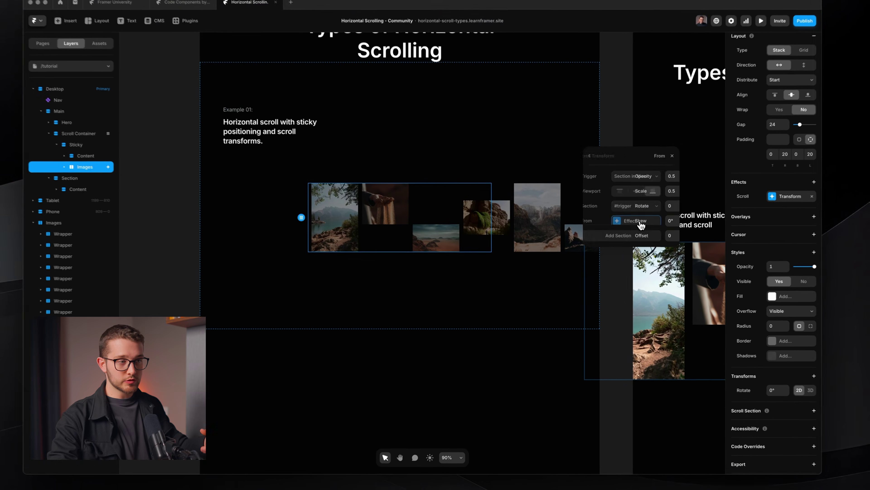
pyautogui.click(624, 233)
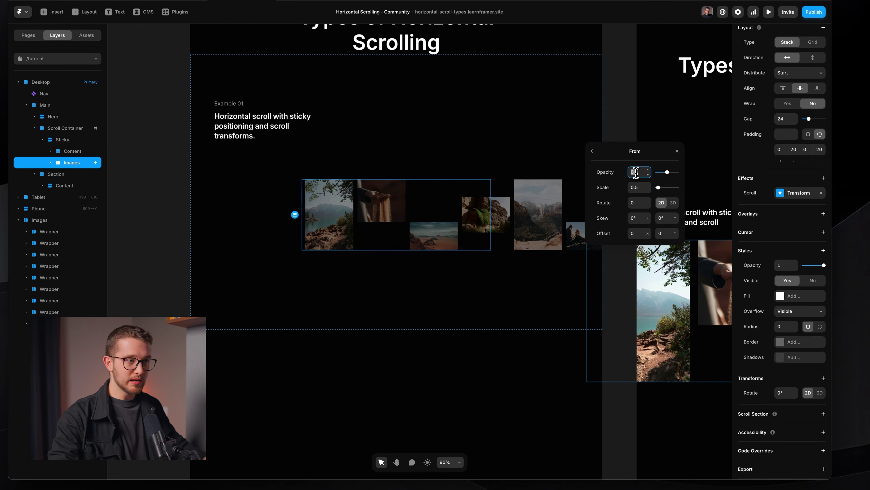
pyautogui.write('1')
pyautogui.click(635, 186)
pyautogui.write('1')
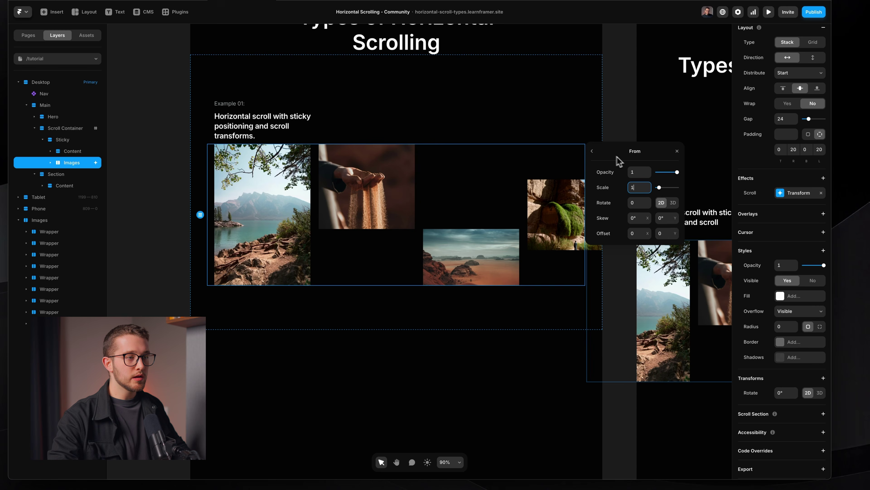
pyautogui.press('Escape')
# Step: Set the horizontal offset of the Scroll Transform's To state to -1628, bringing the last images into the section
pyautogui.click(641, 236)
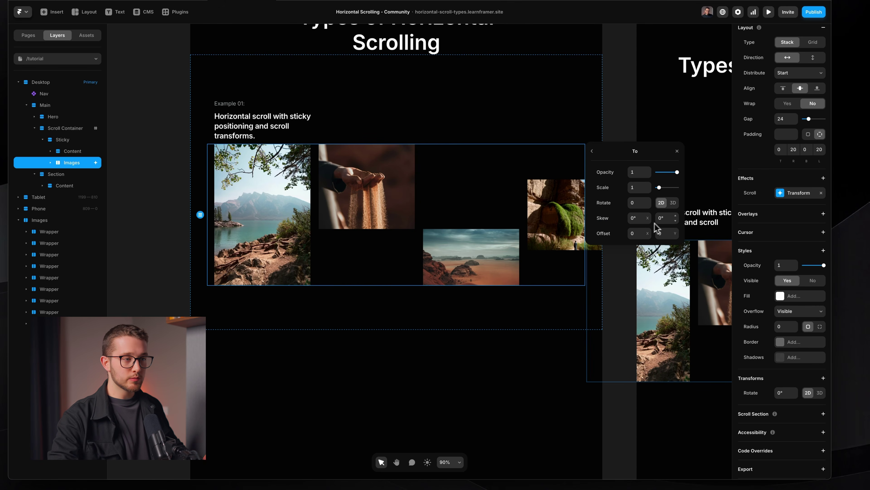
pyautogui.moveTo(648, 233); pyautogui.dragTo(665, 380)
pyautogui.moveTo(652, 240); pyautogui.dragTo(653, 316)
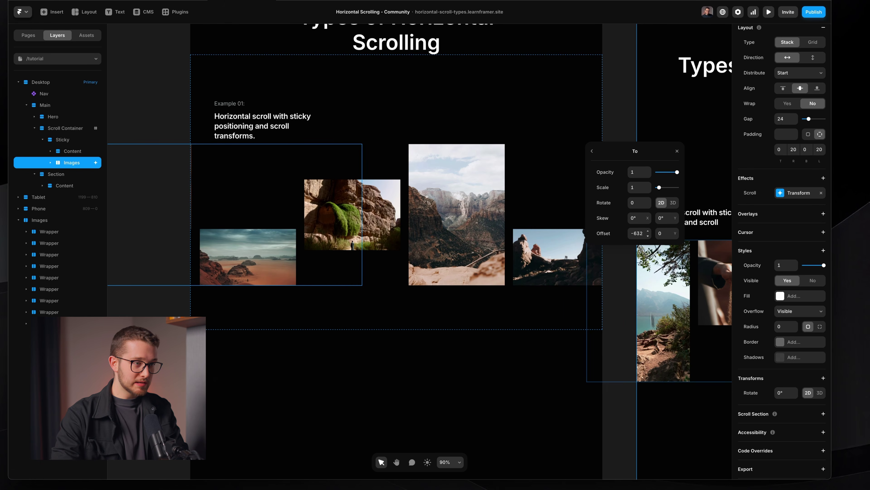
pyautogui.moveTo(648, 233); pyautogui.dragTo(644, 393)
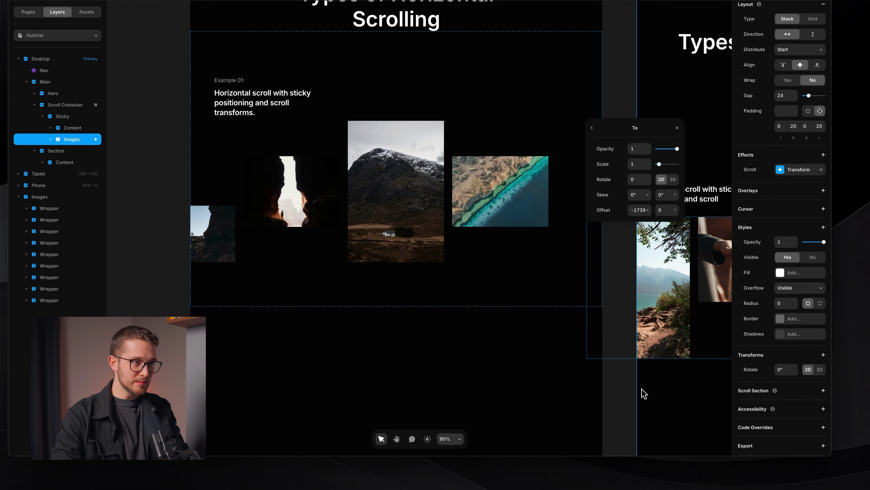
pyautogui.moveTo(648, 210)
pyautogui.mouseDown()
pyautogui.moveTo(654, 197)
pyautogui.moveTo(653, 219)
pyautogui.moveTo(652, 211)
pyautogui.mouseUp()
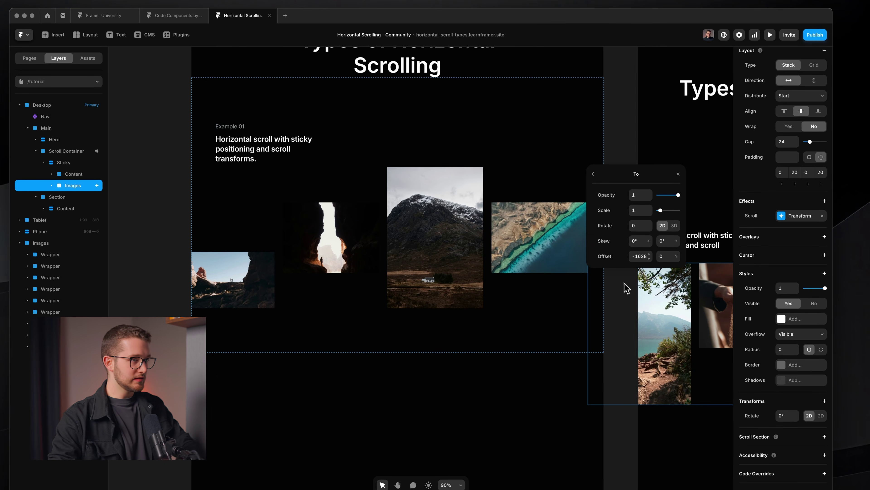
pyautogui.click(593, 174)
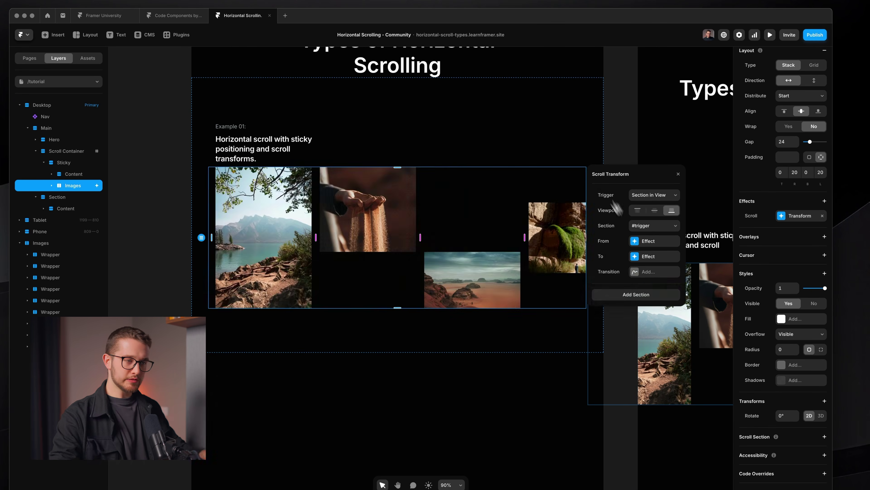
# Step: Check the From and To states and add a Spring transition to the Scroll Transform
pyautogui.click(636, 241)
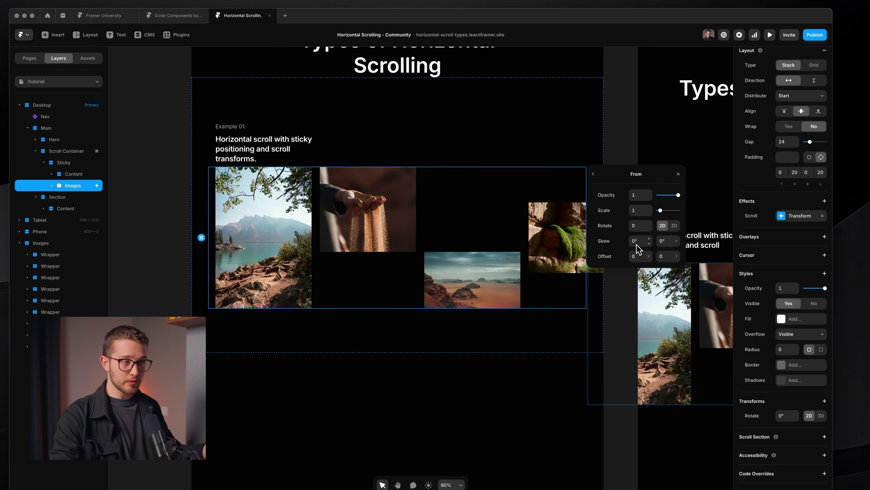
pyautogui.click(596, 177)
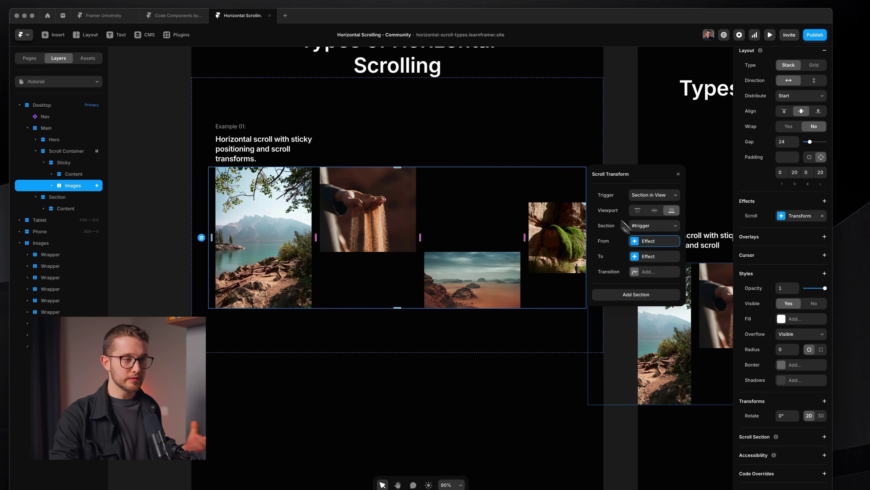
pyautogui.click(660, 255)
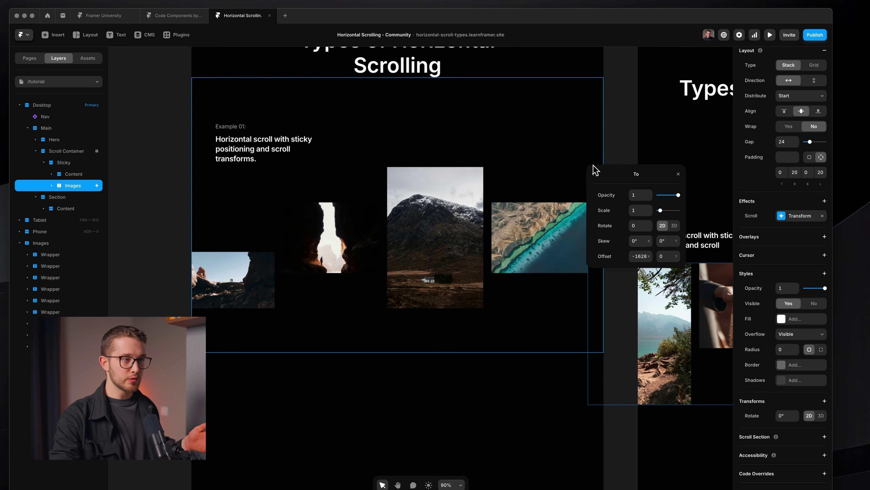
pyautogui.click(596, 174)
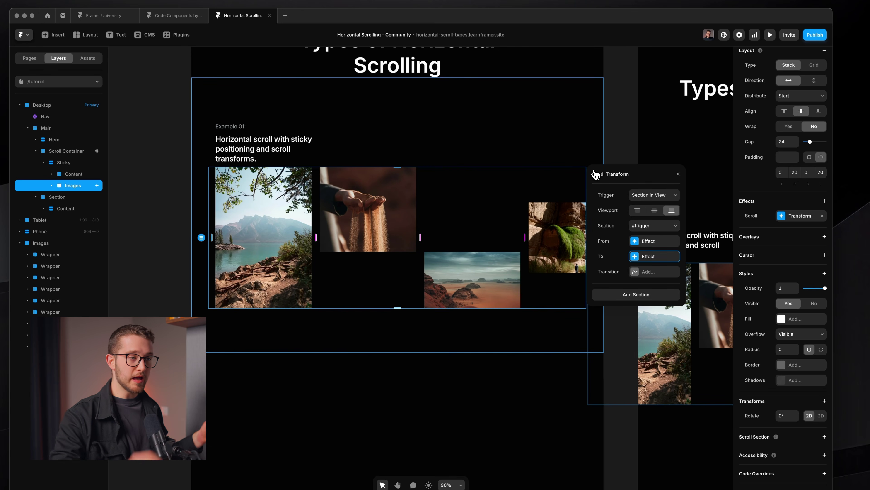
pyautogui.click(653, 272)
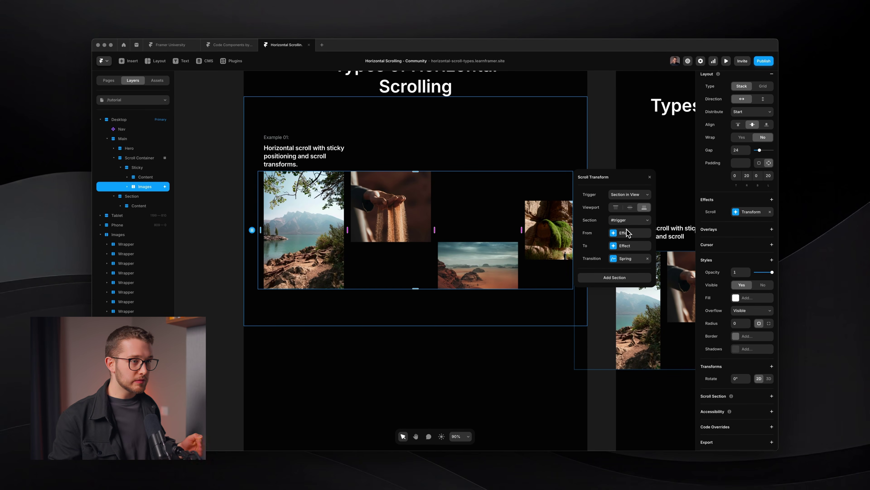
pyautogui.click(627, 220)
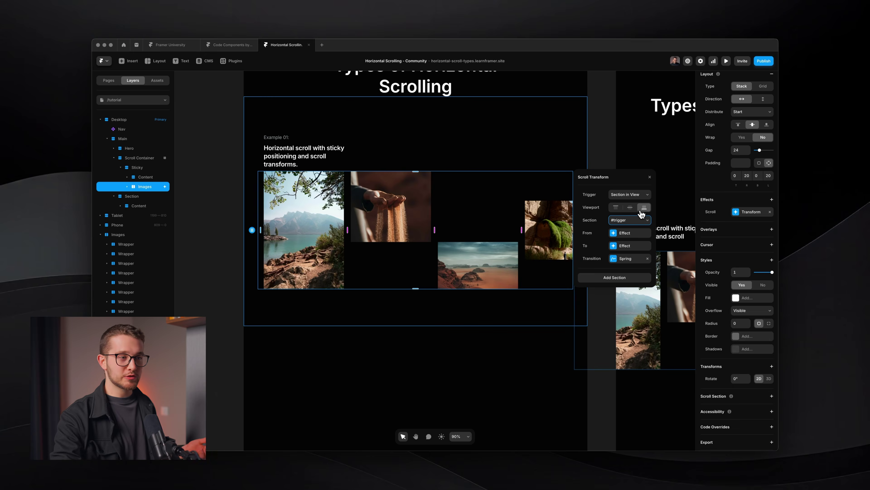
pyautogui.click(649, 177)
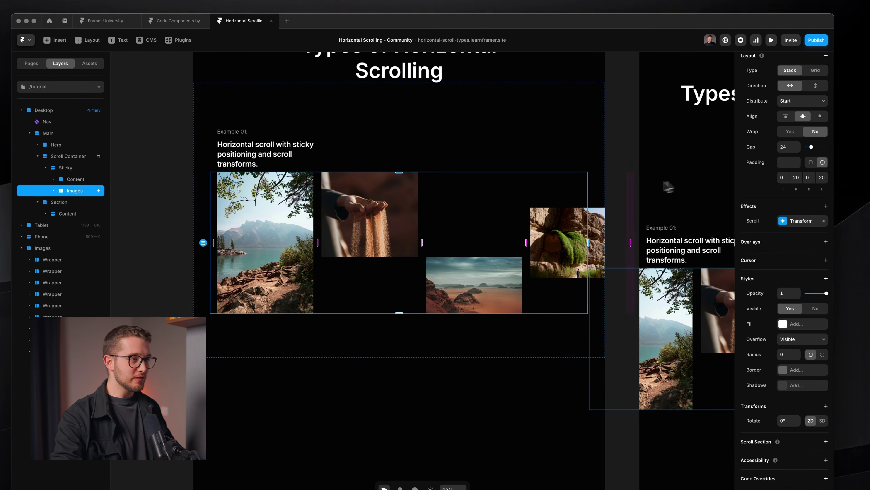
# Step: Preview the page and scroll back and forth to check when the images start moving, then return to the canvas
pyautogui.click(555, 158)
pyautogui.press('super+p')
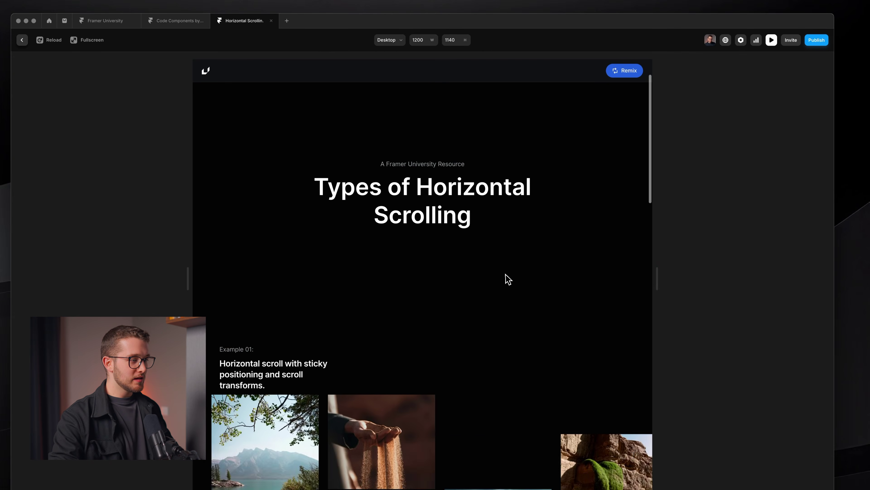
pyautogui.scroll(-3, 508, 279)
pyautogui.scroll(3, 507, 280)
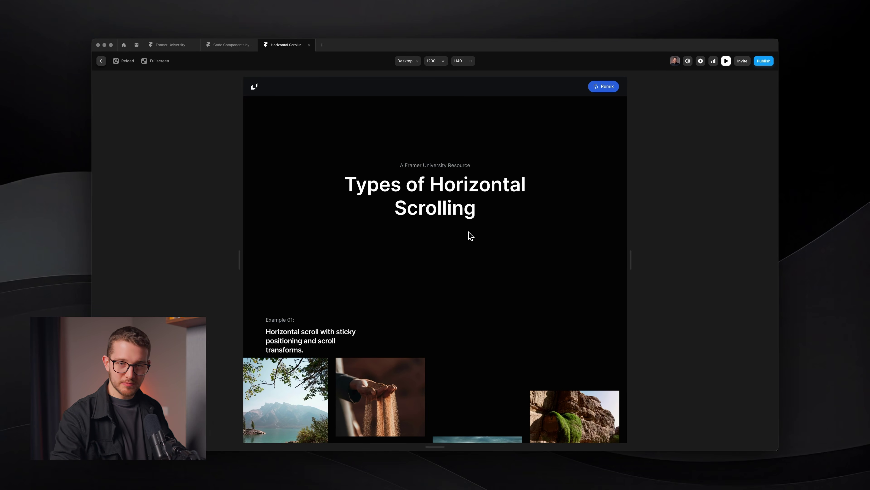
pyautogui.scroll(2, 468, 232)
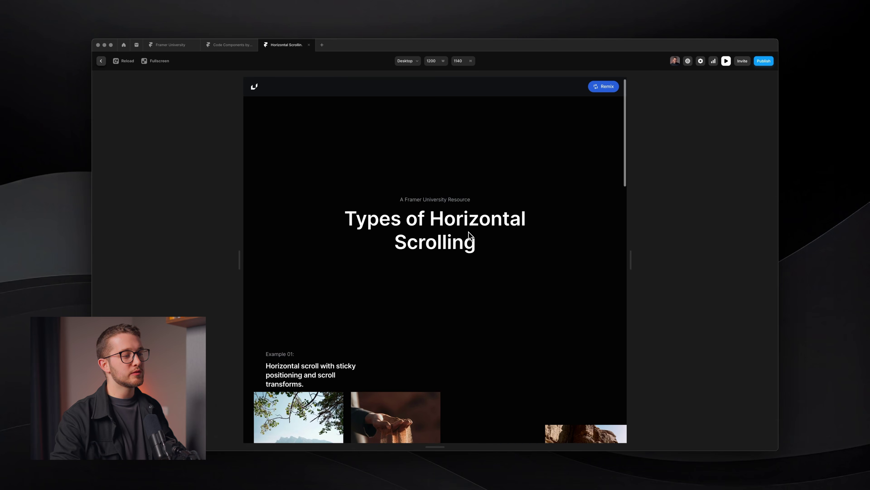
pyautogui.press('Escape')
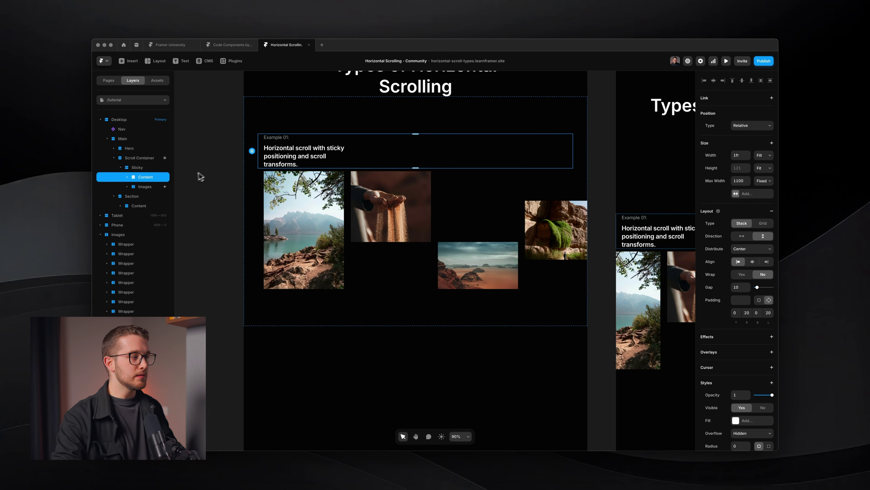
# Step: Set the viewport trigger point of the Scroll Transform on the Images stack in Sticky to the top
pyautogui.click(390, 267)
pyautogui.scroll(-4, 737, 240)
pyautogui.click(750, 212)
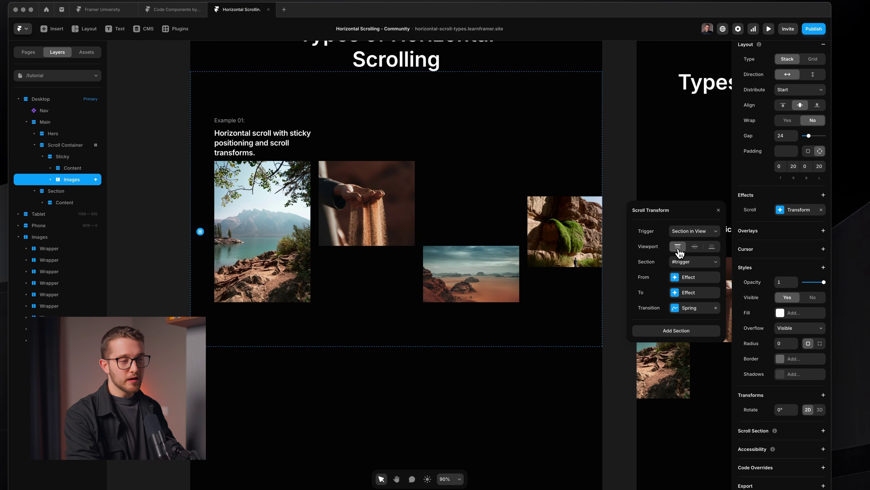
# Step: Preview the page, mark out the area from the viewport's top edge, and scroll through the horizontal image section to the page end
pyautogui.press('super+p')
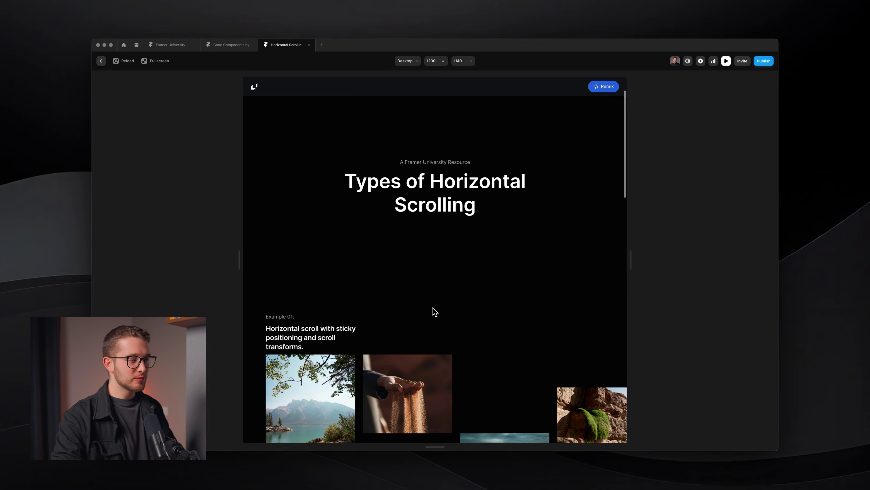
pyautogui.scroll(-5, 434, 311)
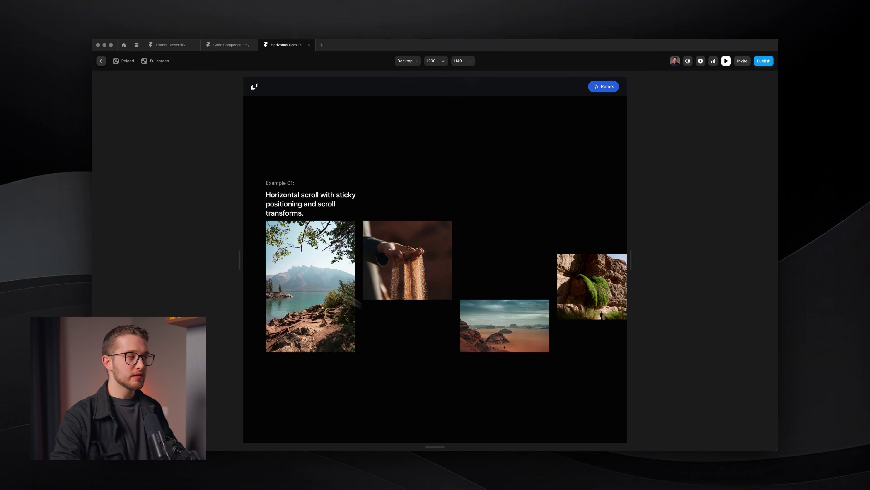
pyautogui.press('super+shift+4')
pyautogui.moveTo(242, 148); pyautogui.dragTo(655, 337)
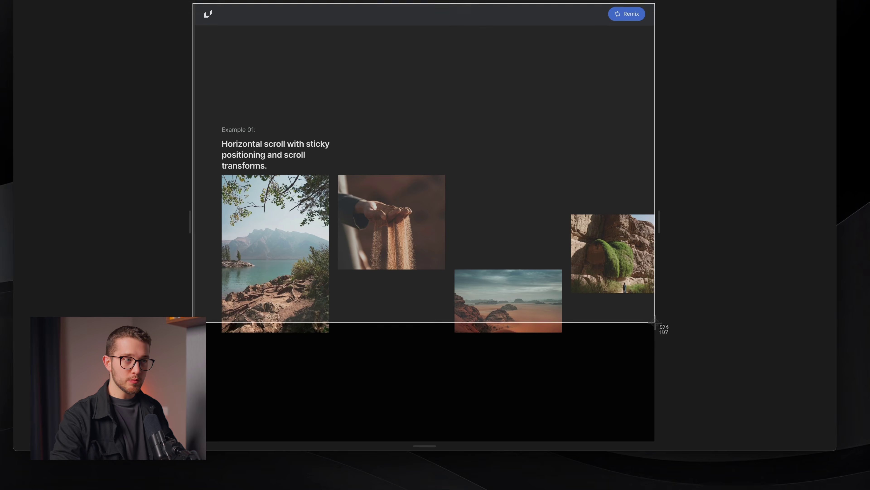
pyautogui.scroll(-5, 555, 338)
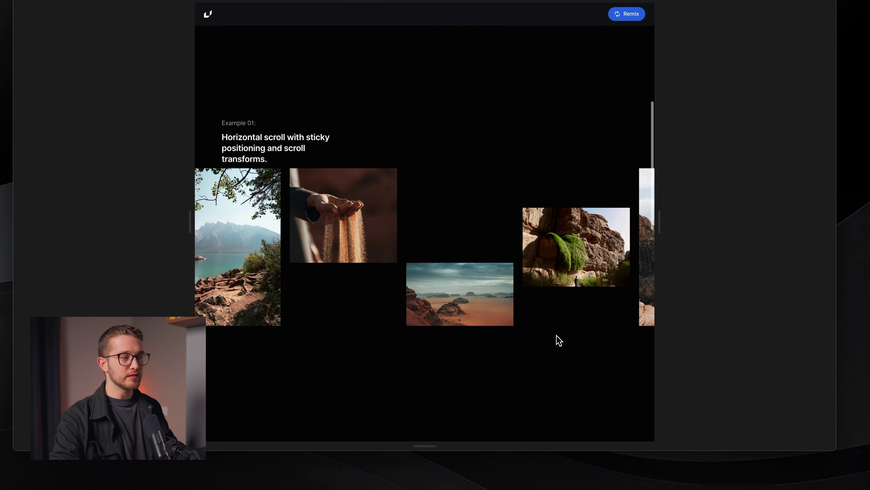
pyautogui.scroll(-5, 559, 341)
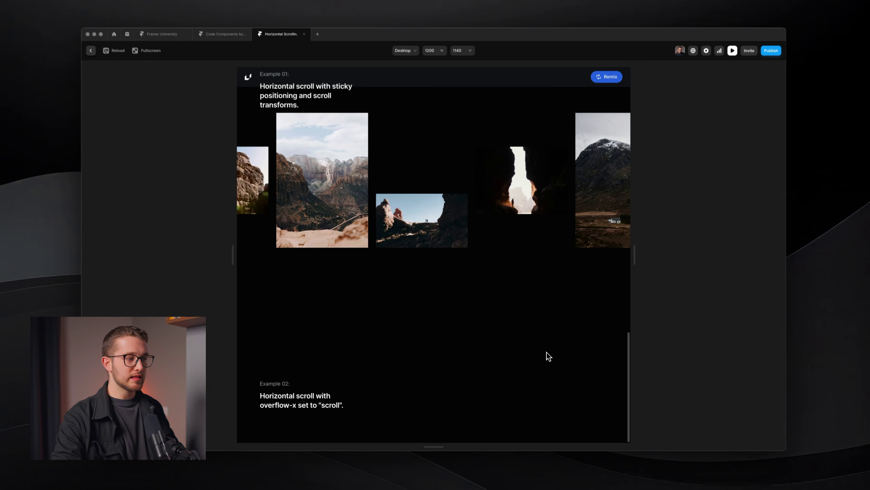
pyautogui.scroll(3, 559, 340)
pyautogui.scroll(3, 547, 357)
pyautogui.press('Escape')
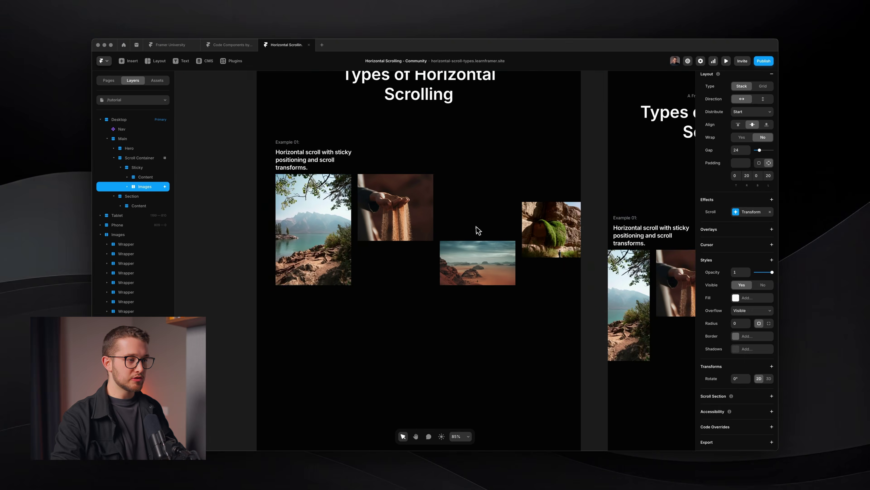
# Step: Change the height sizing of the Desktop Section containing Example 02 to make it taller than its content
pyautogui.click(465, 310)
pyautogui.scroll(-10, 465, 310)
pyautogui.scroll(4, 464, 309)
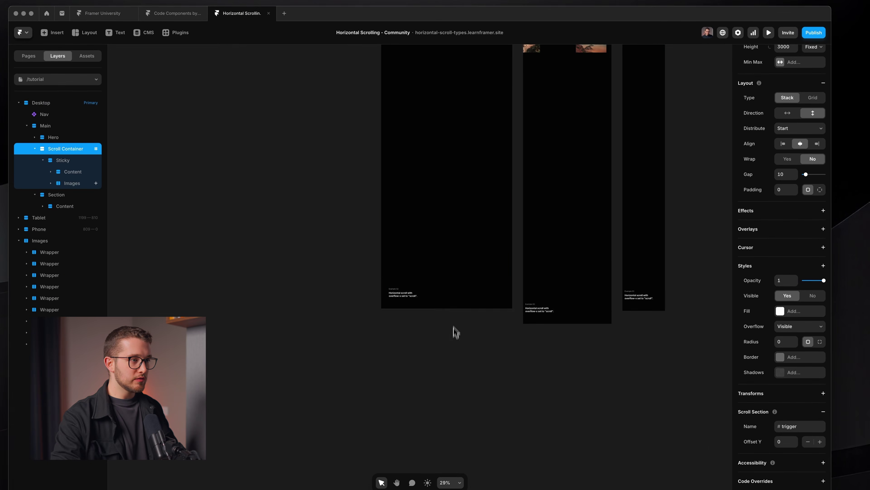
pyautogui.click(497, 288)
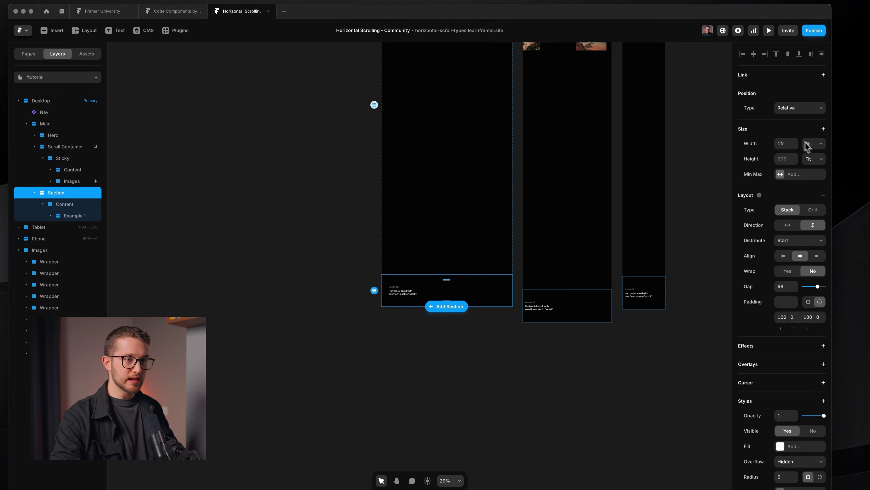
pyautogui.click(813, 161)
pyautogui.click(818, 161)
pyautogui.click(458, 398)
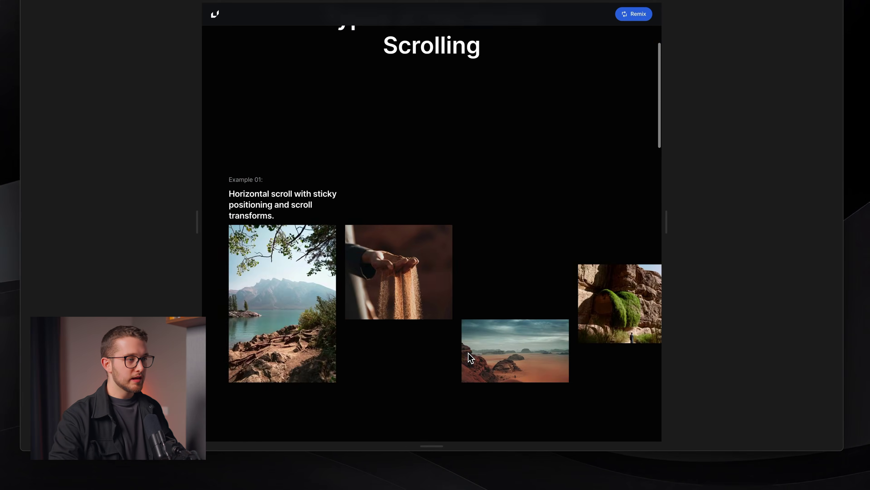
# Step: Scroll the preview through the moving images to the taller Example 02 section and back, then return to the canvas
pyautogui.scroll(-10, 468, 355)
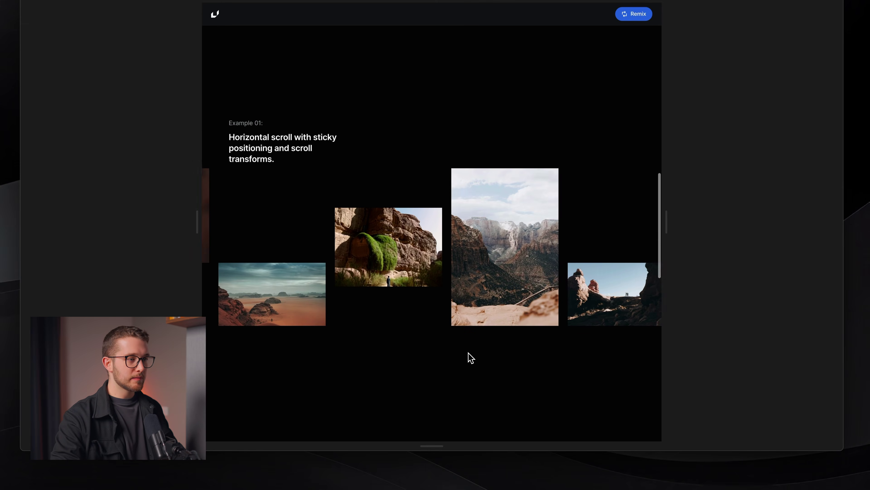
pyautogui.scroll(-10, 469, 364)
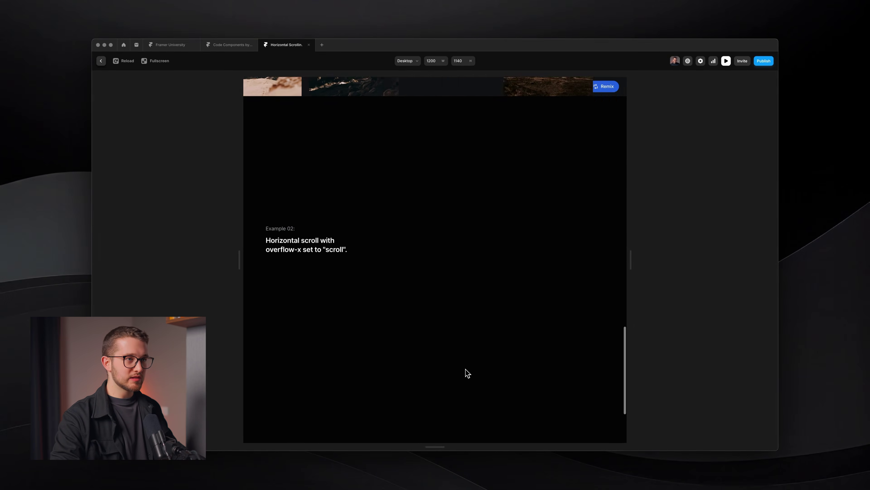
pyautogui.scroll(15, 468, 373)
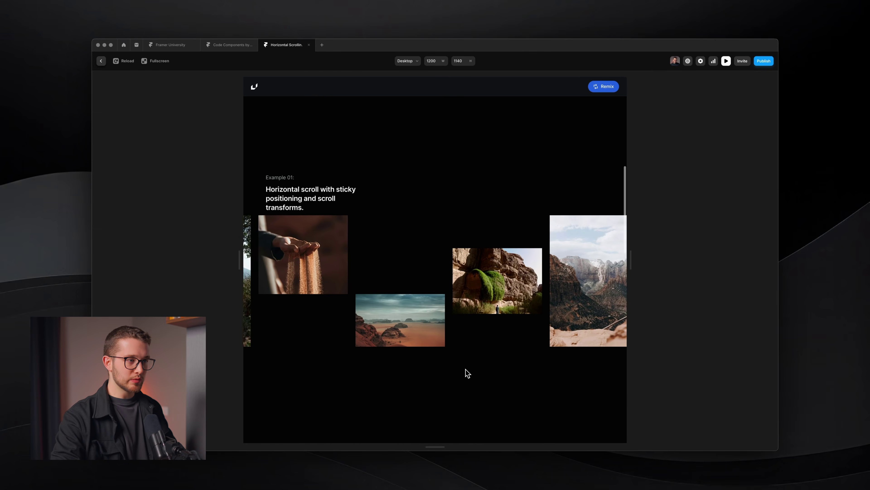
pyautogui.press('super+p')
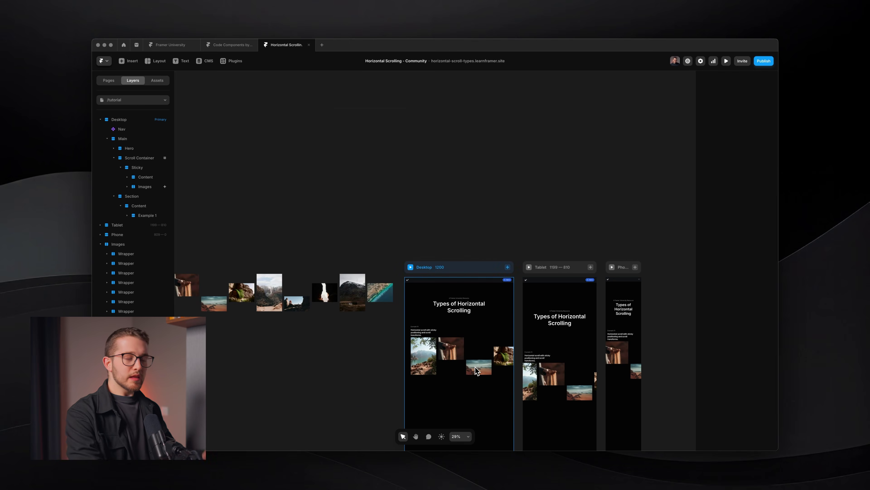
# Step: Preview the page and scroll through the Example 01 image section to Example 02, then return to the canvas
pyautogui.press('super+p')
pyautogui.scroll(-10, 477, 371)
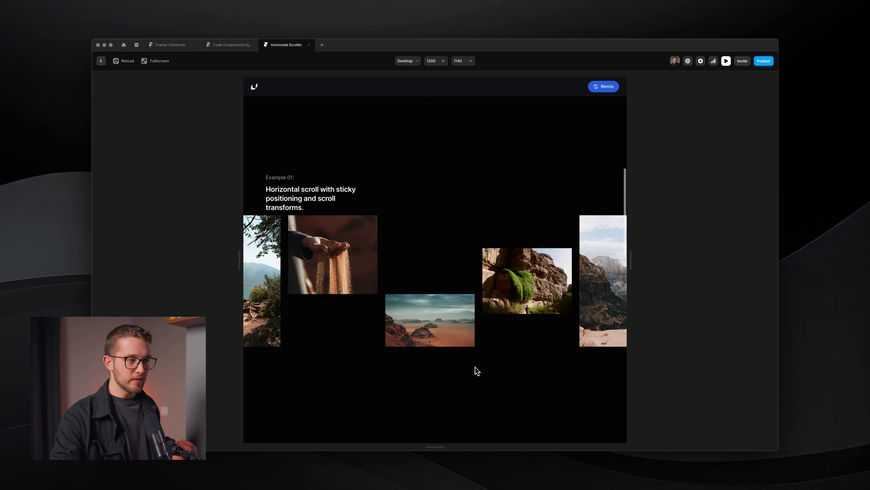
pyautogui.scroll(-3, 477, 371)
pyautogui.scroll(3, 477, 371)
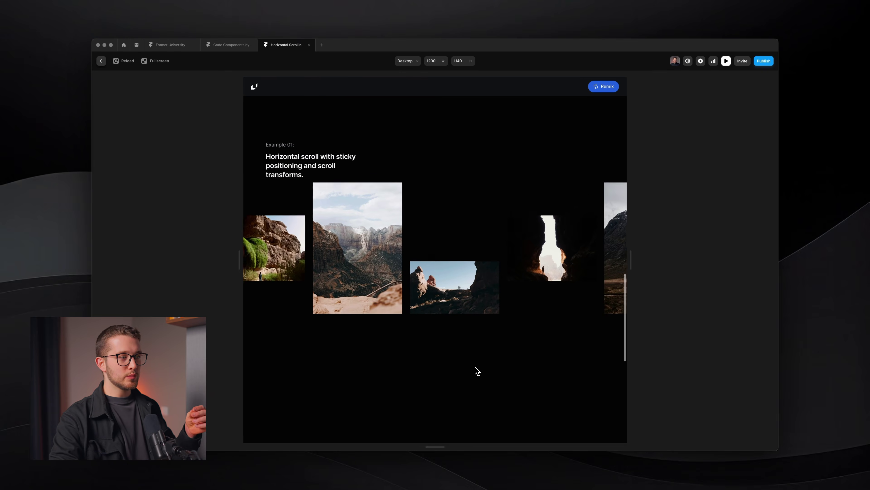
pyautogui.scroll(-2, 478, 371)
pyautogui.scroll(-2, 477, 371)
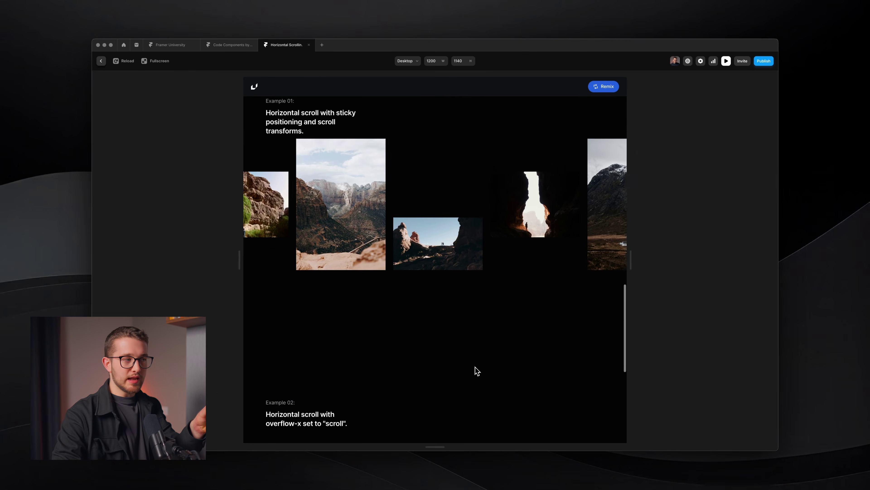
pyautogui.scroll(3, 477, 371)
pyautogui.scroll(-4, 477, 371)
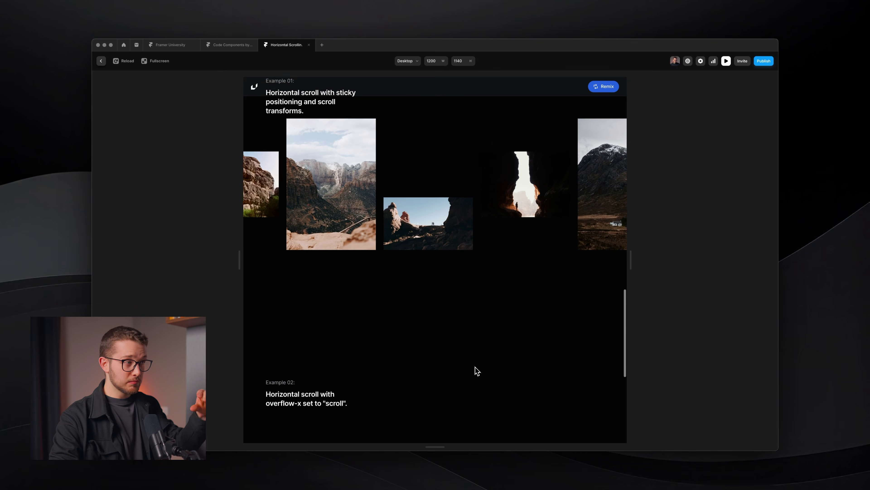
pyautogui.scroll(-2, 477, 371)
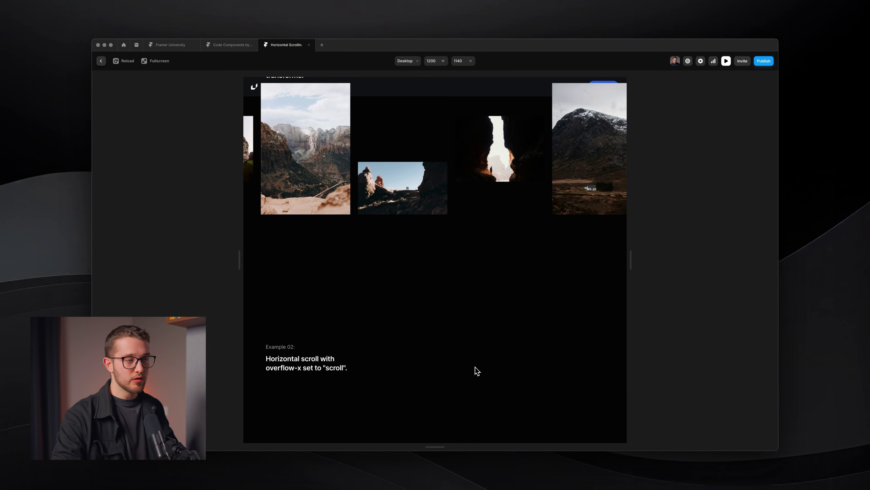
pyautogui.scroll(-2, 477, 371)
pyautogui.press('Escape')
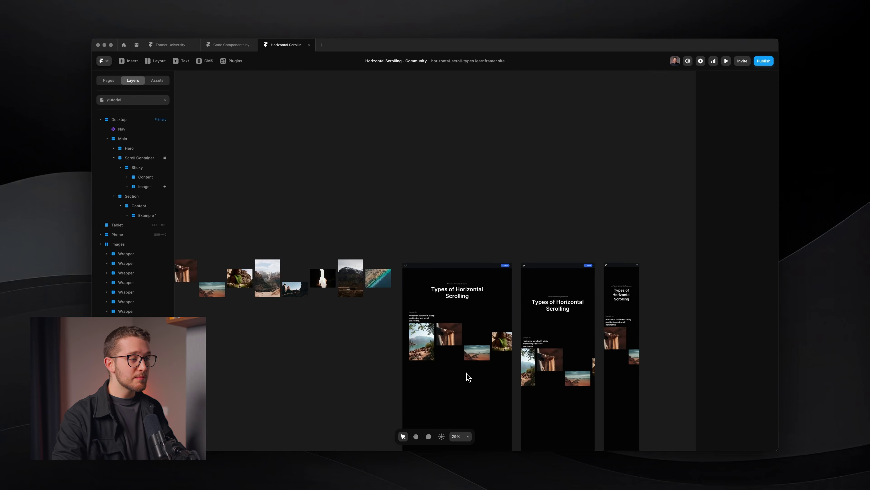
# Step: Review the Scroll Transform settings on the Images stack inside Sticky, then close them
pyautogui.click(464, 334)
pyautogui.click(446, 325)
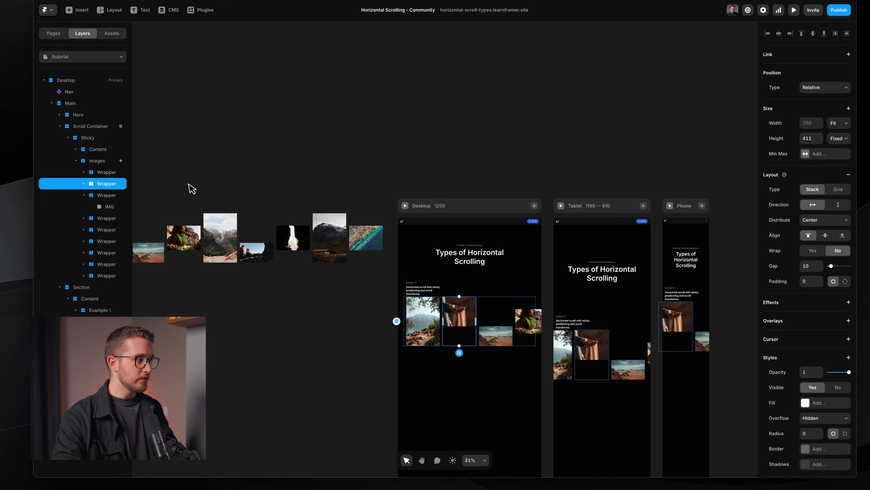
pyautogui.click(97, 161)
pyautogui.scroll(-4, 766, 217)
pyautogui.click(824, 191)
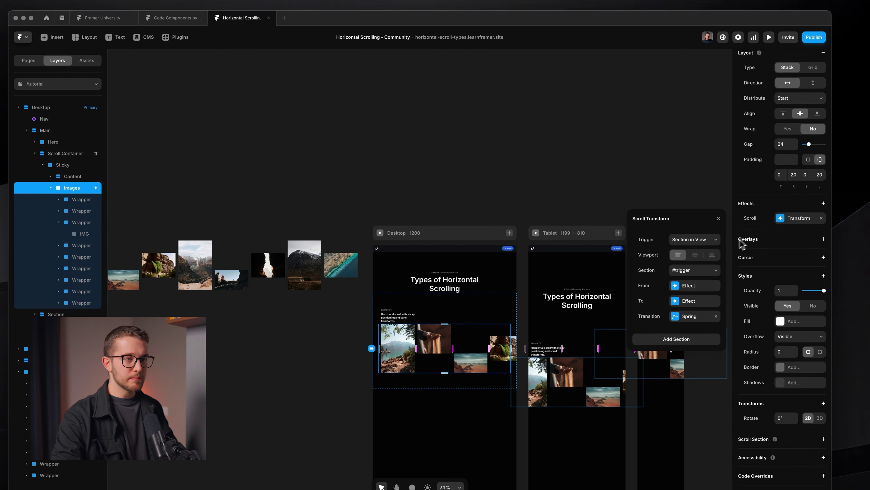
pyautogui.click(718, 219)
# Step: Set the Hero stack's height to 100vh and its distribution to Center
pyautogui.click(506, 287)
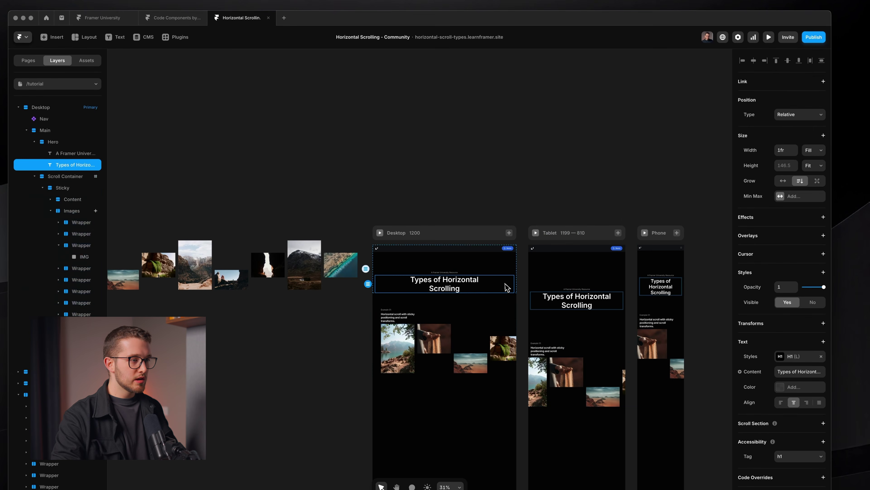
pyautogui.click(502, 269)
pyautogui.scroll(5, 486, 269)
pyautogui.scroll(-2, 483, 267)
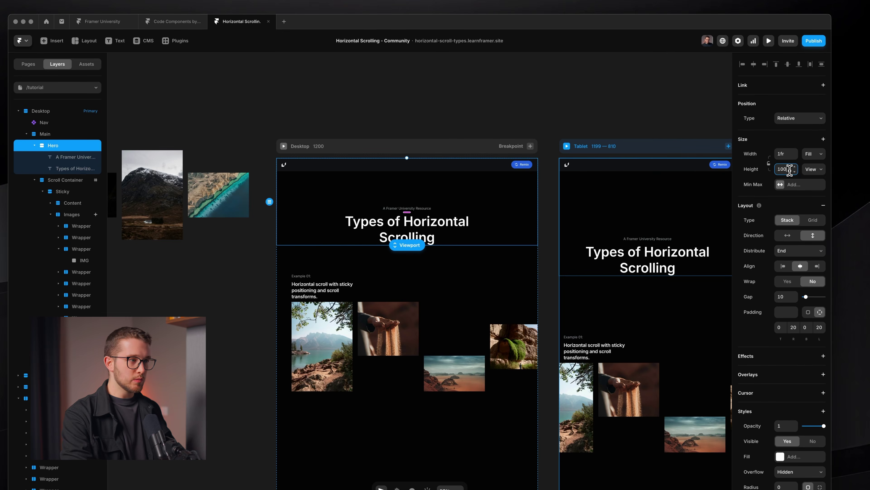
pyautogui.press('Return')
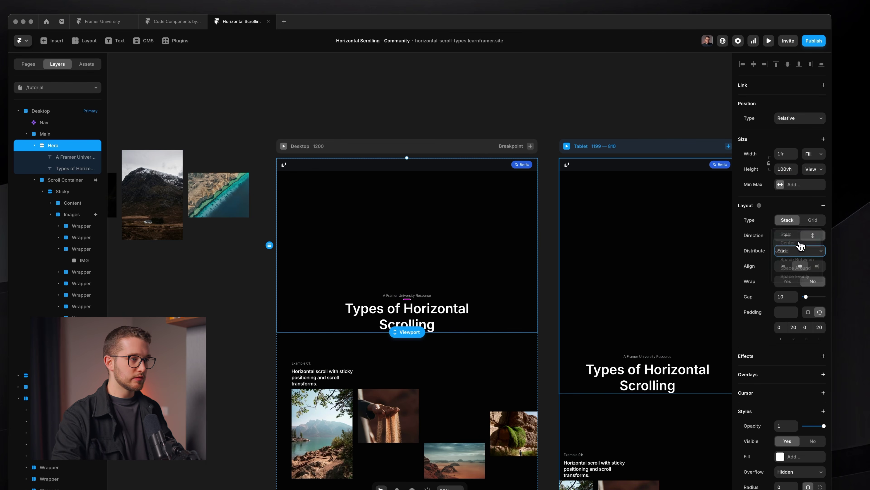
# Step: Preview the page and scroll from the full-height Hero through the Example 01 images, then return to the canvas
pyautogui.press('super+p')
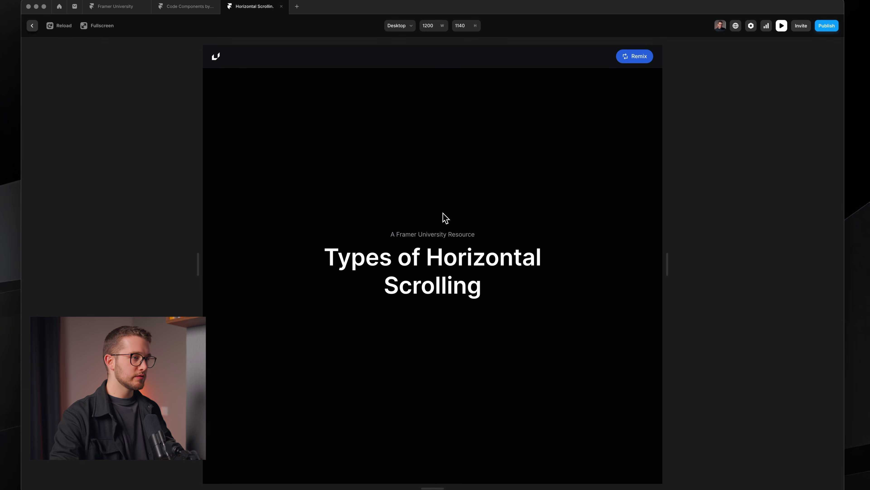
pyautogui.scroll(-10, 439, 273)
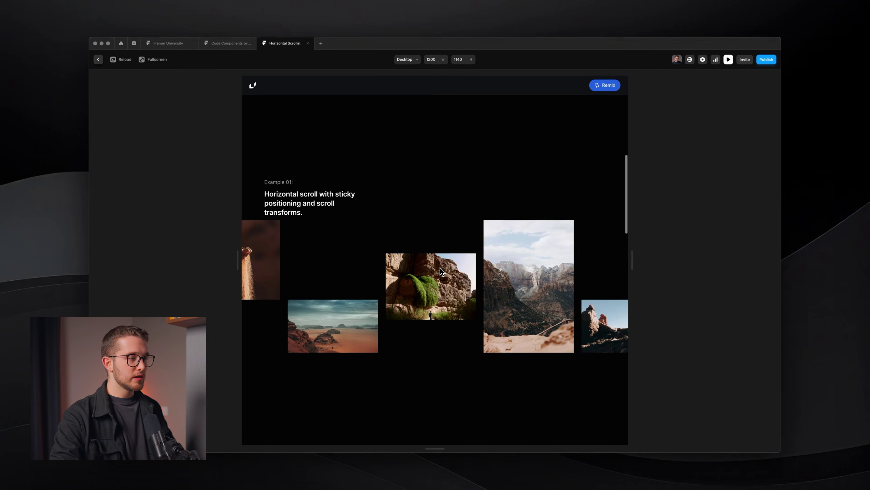
pyautogui.scroll(-10, 440, 267)
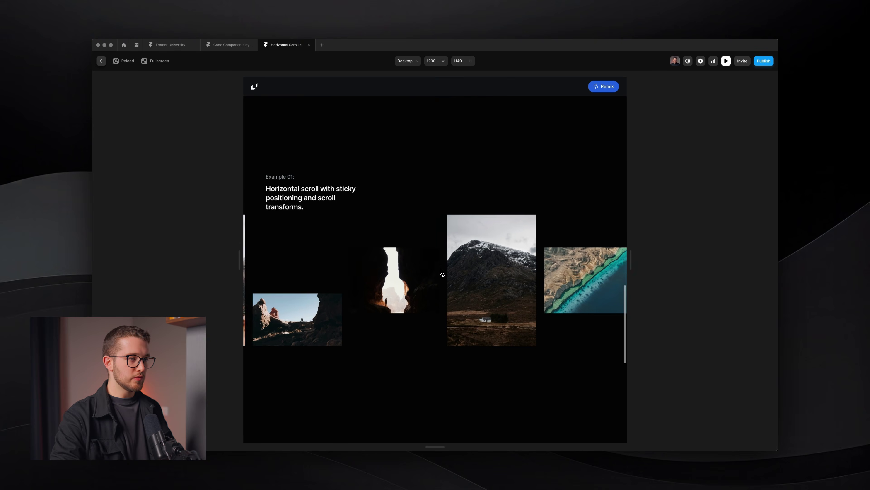
pyautogui.scroll(-5, 440, 268)
pyautogui.scroll(8, 440, 268)
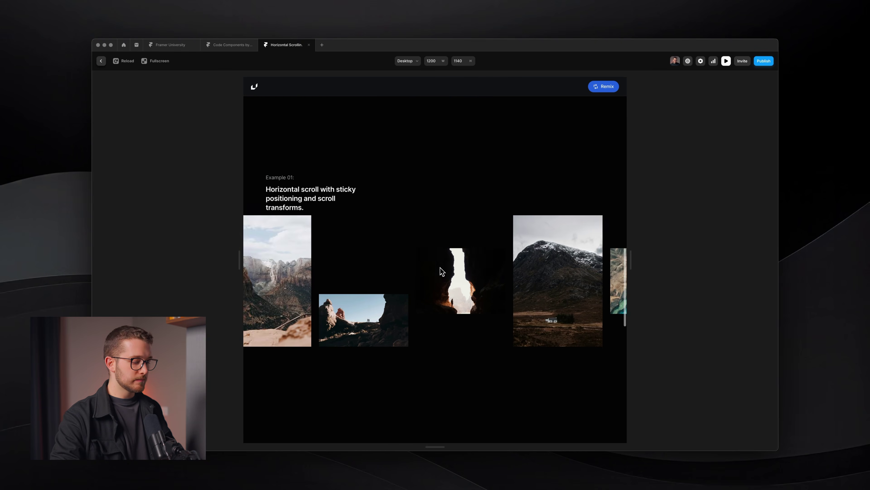
pyautogui.press('Escape')
# Step: Increase the Sticky stack's gap between the Example 01 content and the Images stack to 44
pyautogui.scroll(-2, 402, 246)
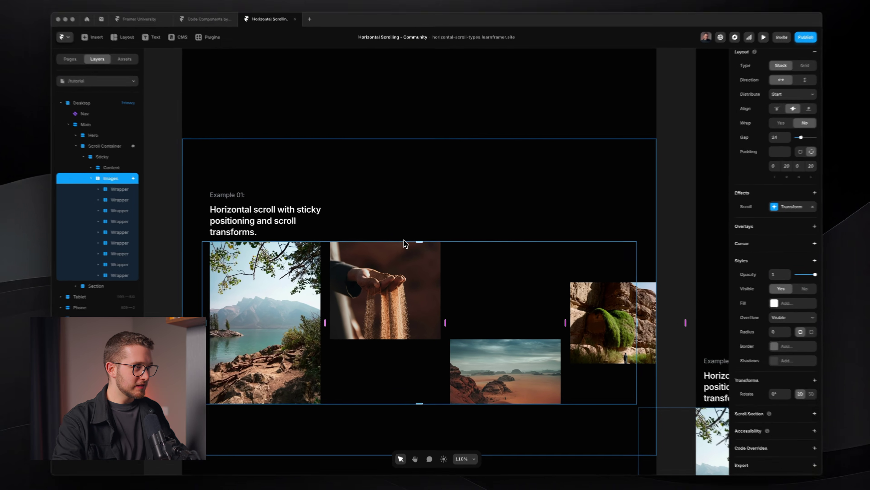
pyautogui.click(405, 244)
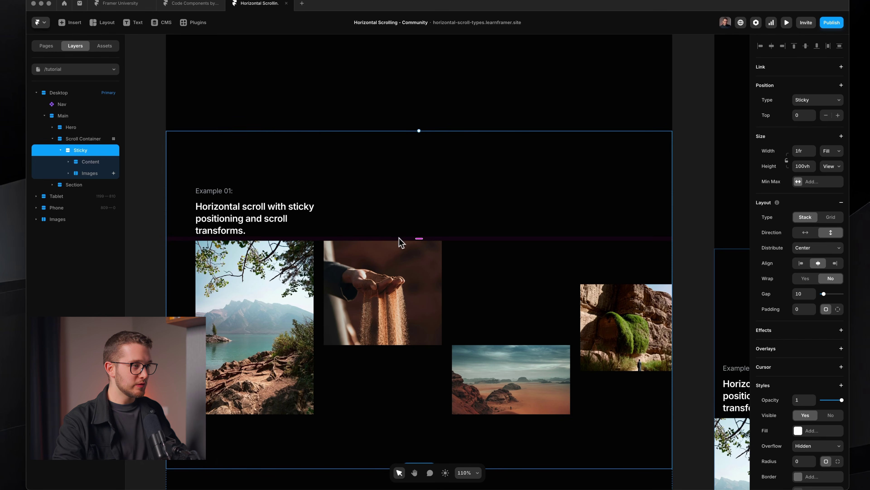
pyautogui.moveTo(416, 237); pyautogui.dragTo(414, 252)
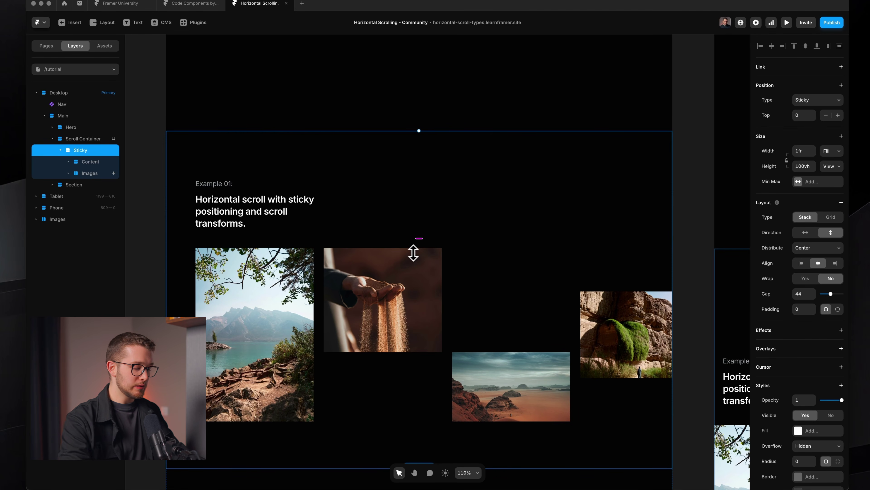
# Step: Preview the page and check the Example 01 spacing and horizontal image movement down to the Example 02 heading
pyautogui.press('super+p')
pyautogui.scroll(-10, 414, 253)
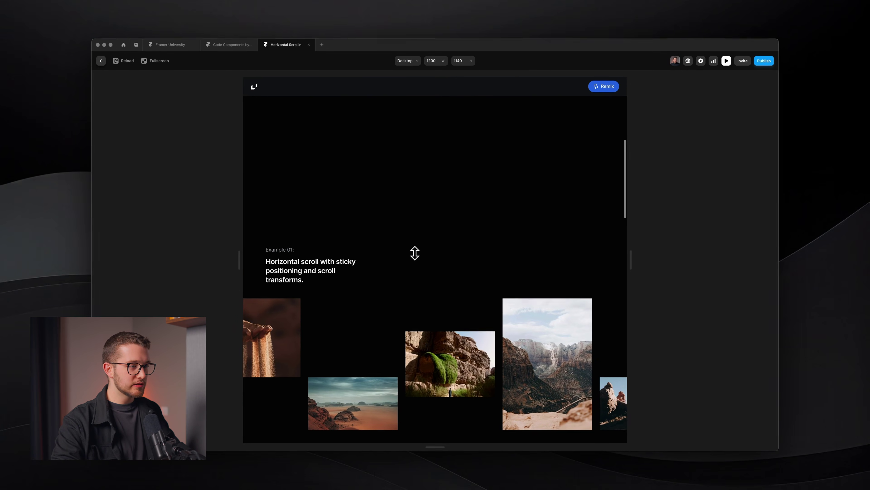
pyautogui.scroll(-3, 414, 253)
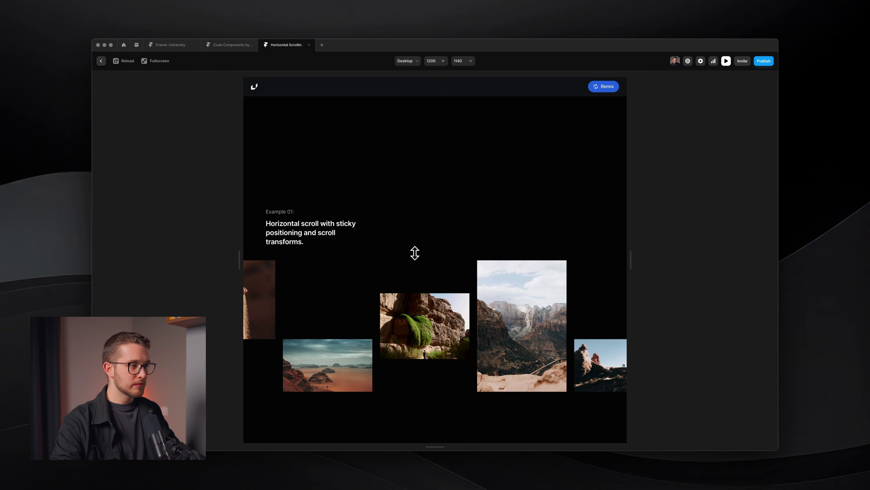
pyautogui.scroll(5, 415, 253)
pyautogui.scroll(-2, 415, 253)
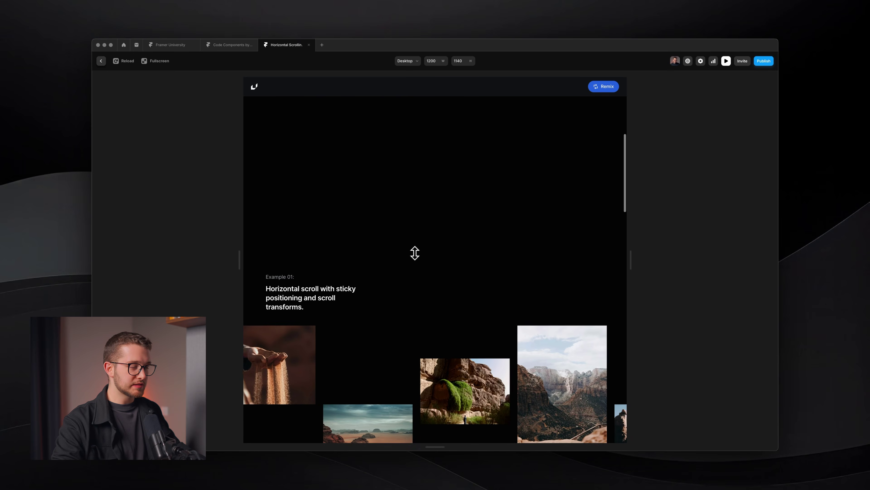
pyautogui.scroll(-6, 415, 253)
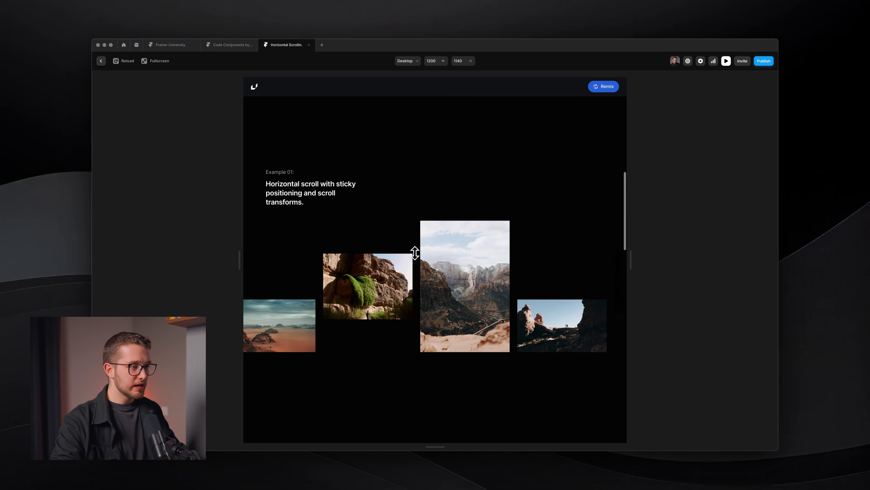
pyautogui.scroll(-10, 414, 253)
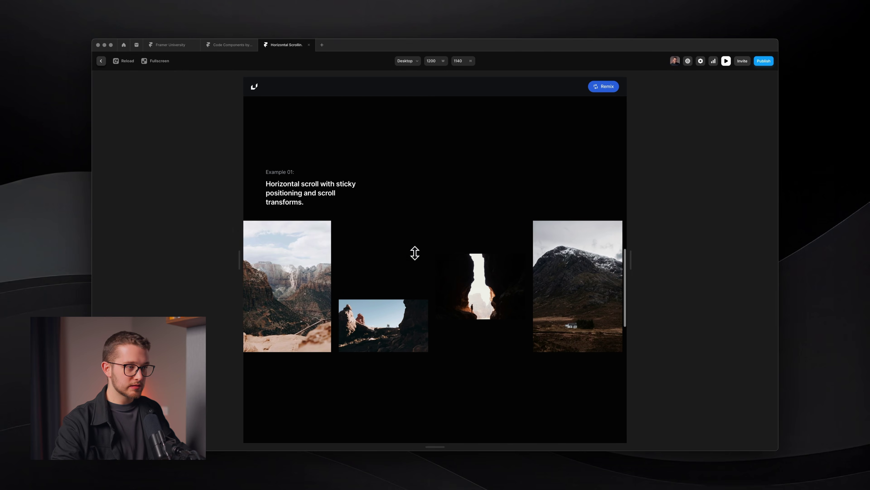
pyautogui.scroll(-5, 414, 253)
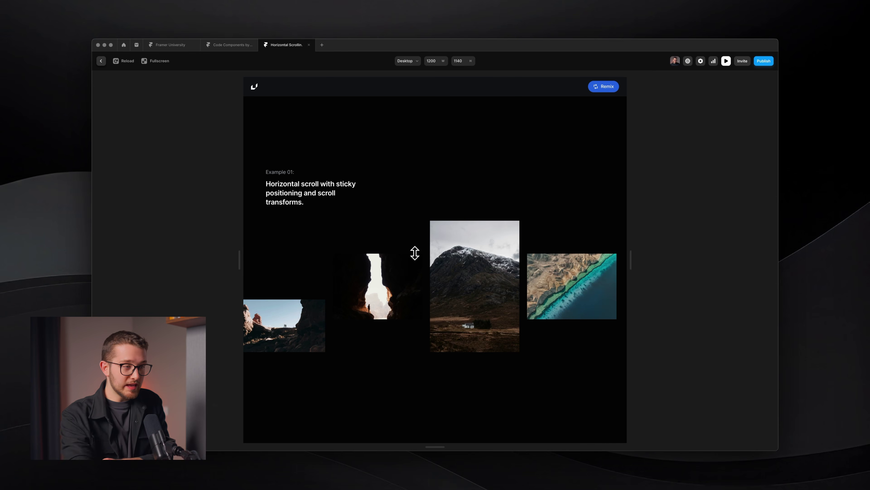
pyautogui.scroll(-10, 414, 253)
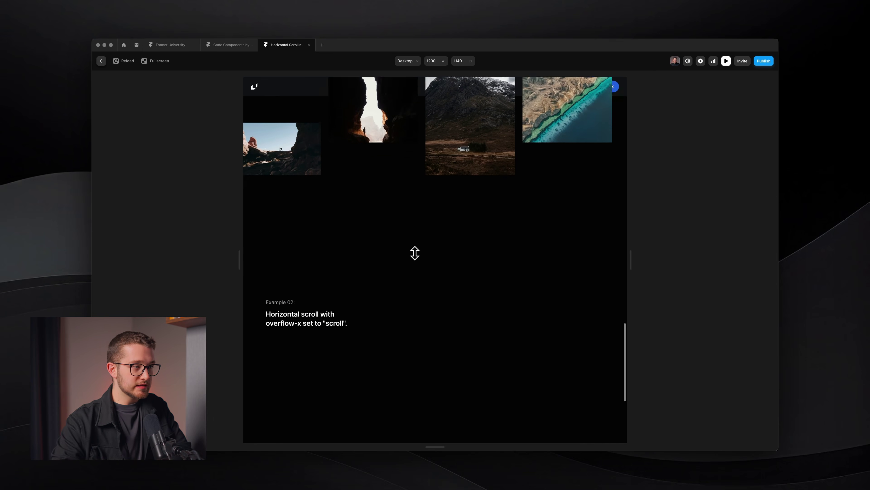
# Step: Scroll the preview back up to Example 01 and move its images both ways, then leave the preview
pyautogui.scroll(15, 414, 253)
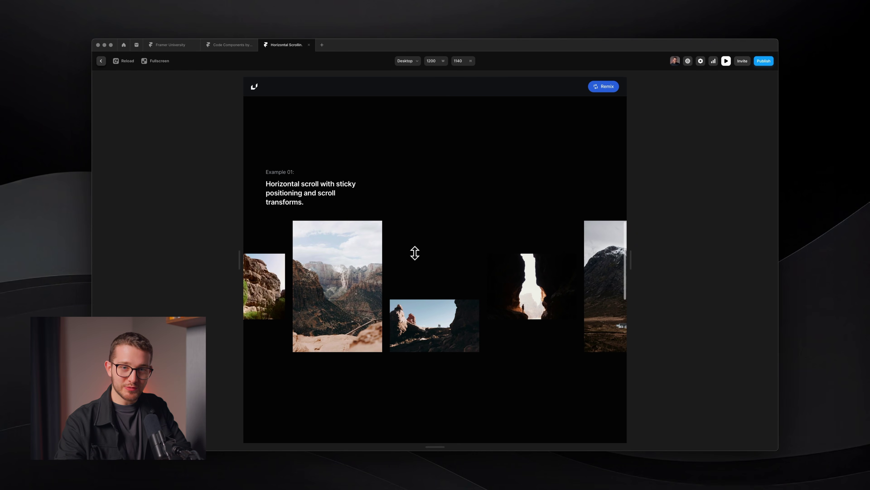
pyautogui.scroll(-1, 414, 253)
pyautogui.scroll(3, 415, 253)
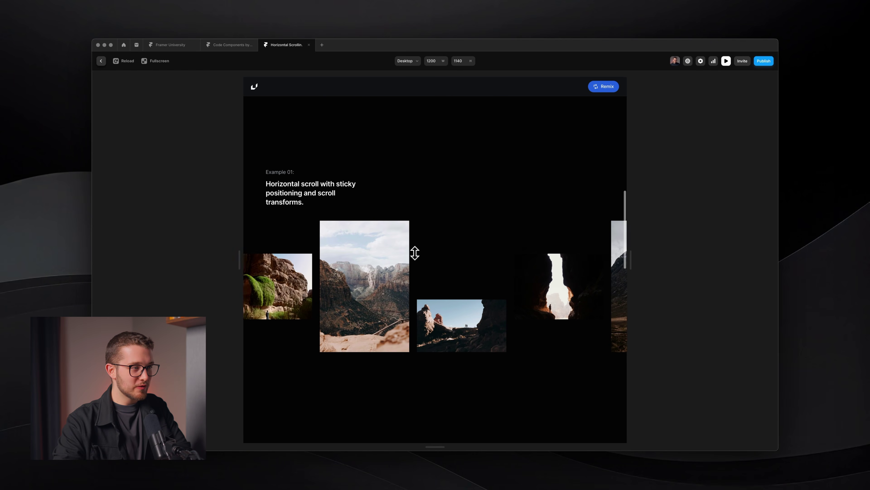
pyautogui.scroll(-4, 414, 253)
pyautogui.scroll(-5, 415, 253)
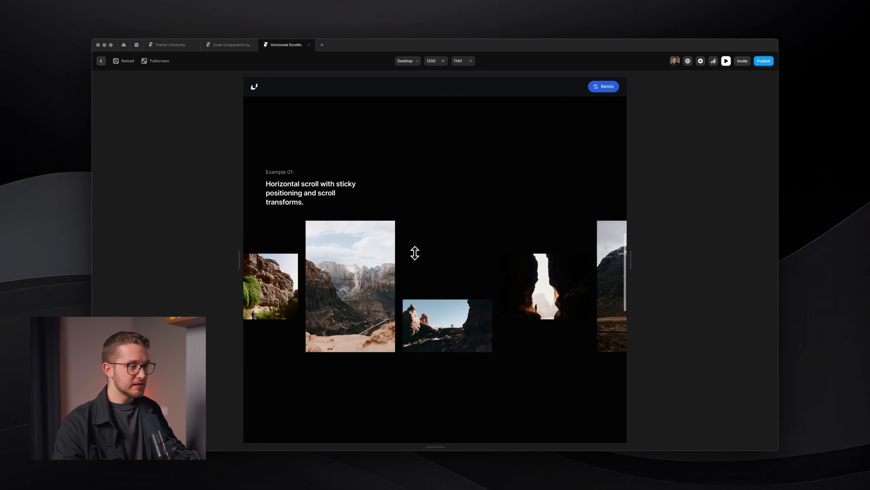
pyautogui.press('Escape')
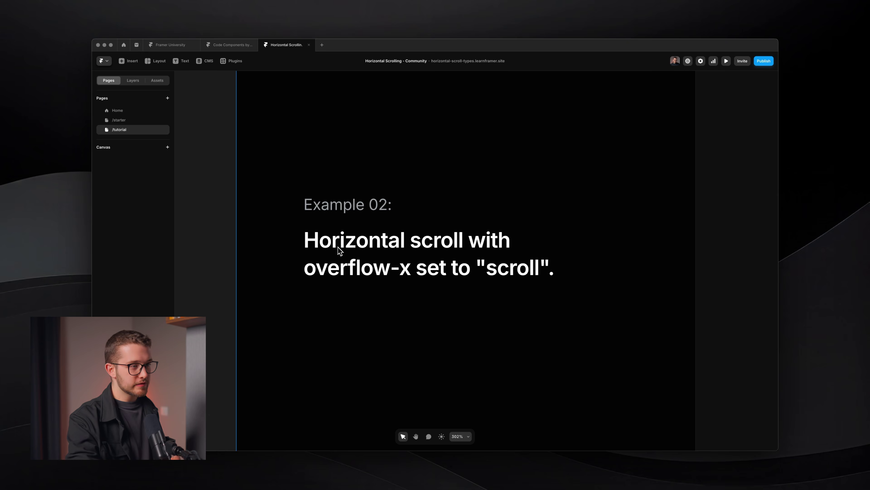
# Step: Preview the page from the Hero and scroll back and forth through the Example 01 images to examine how they move
pyautogui.press('super+p')
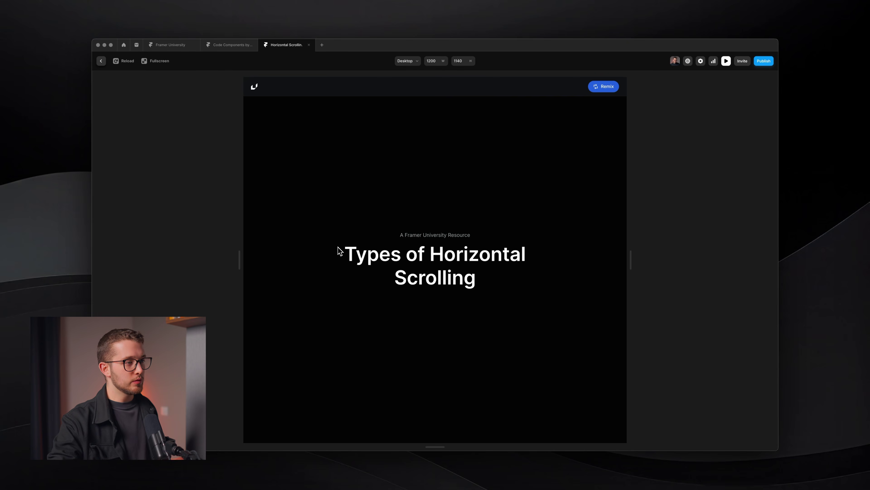
pyautogui.scroll(-5, 389, 267)
pyautogui.scroll(-10, 389, 265)
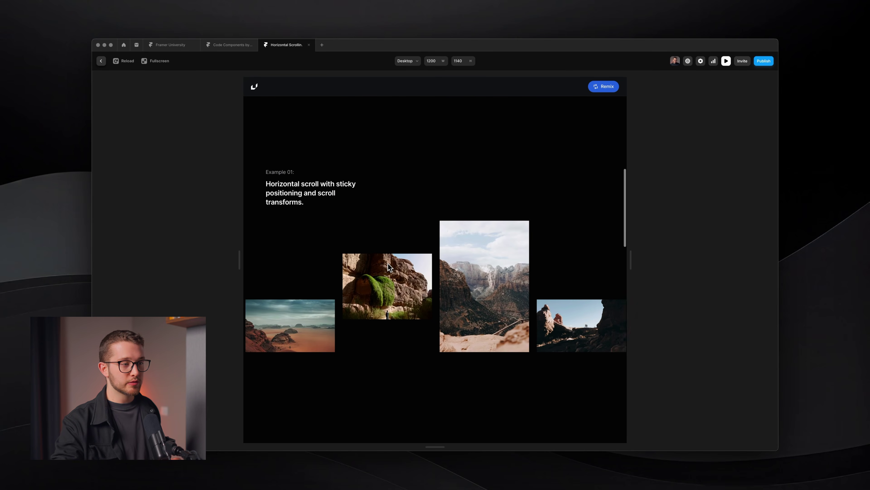
pyautogui.scroll(-5, 388, 267)
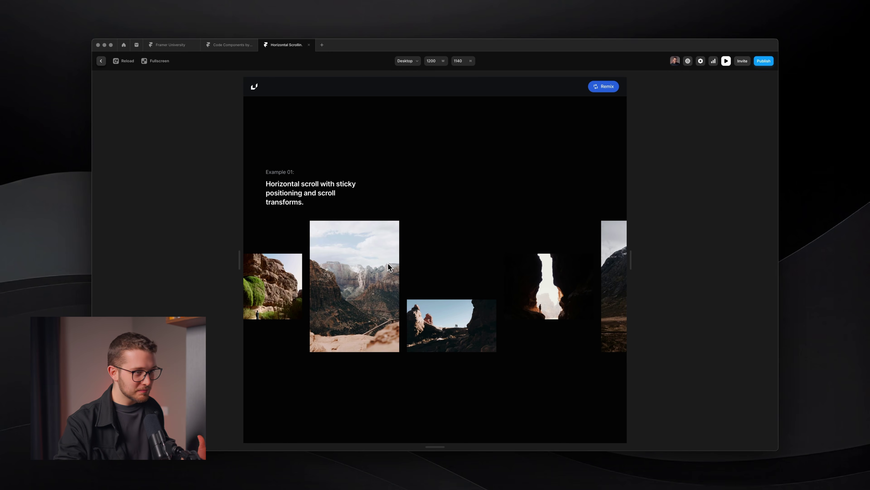
pyautogui.scroll(-5, 390, 267)
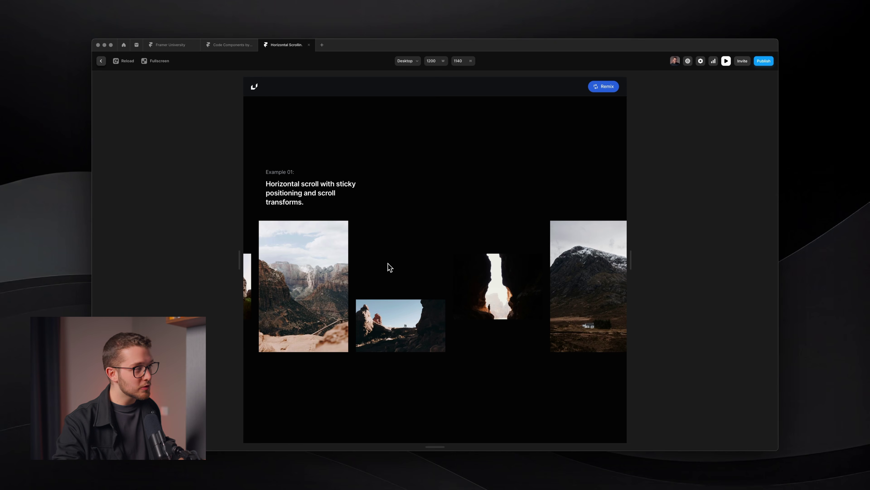
pyautogui.scroll(-10, 390, 267)
pyautogui.scroll(7, 390, 267)
pyautogui.scroll(-10, 390, 267)
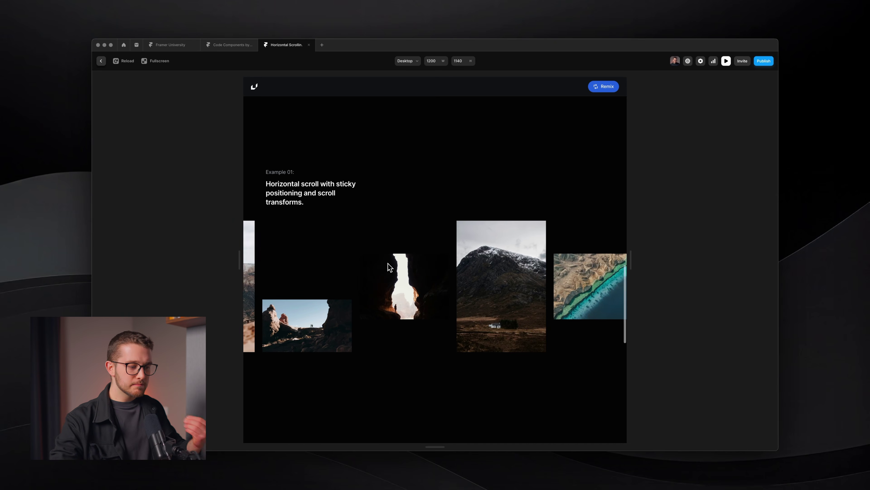
pyautogui.scroll(6, 388, 263)
pyautogui.scroll(-3, 387, 263)
pyautogui.scroll(6, 387, 263)
pyautogui.scroll(-12, 387, 263)
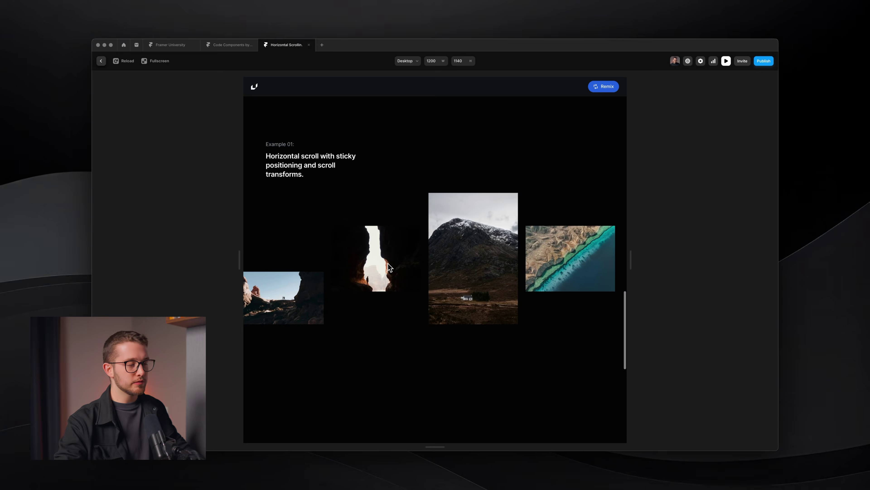
# Step: Leave the current preview, open the Home page and preview its finished Example 02 section
pyautogui.press('Escape')
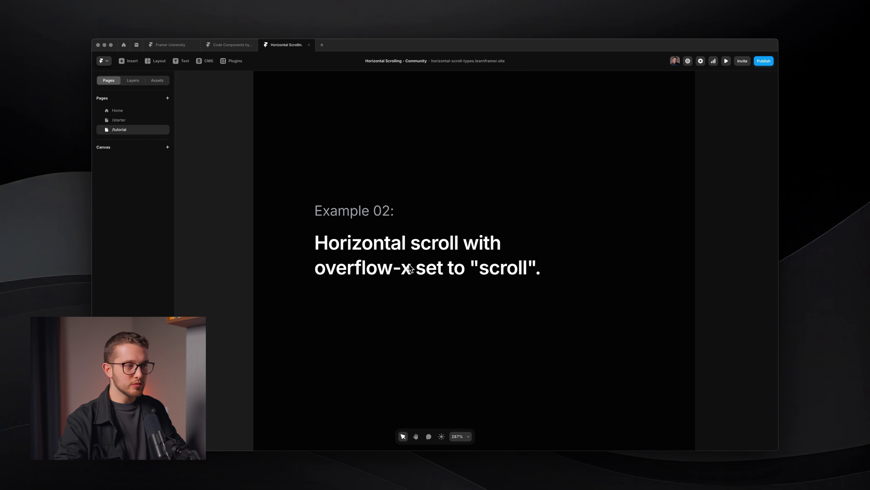
pyautogui.click(409, 269)
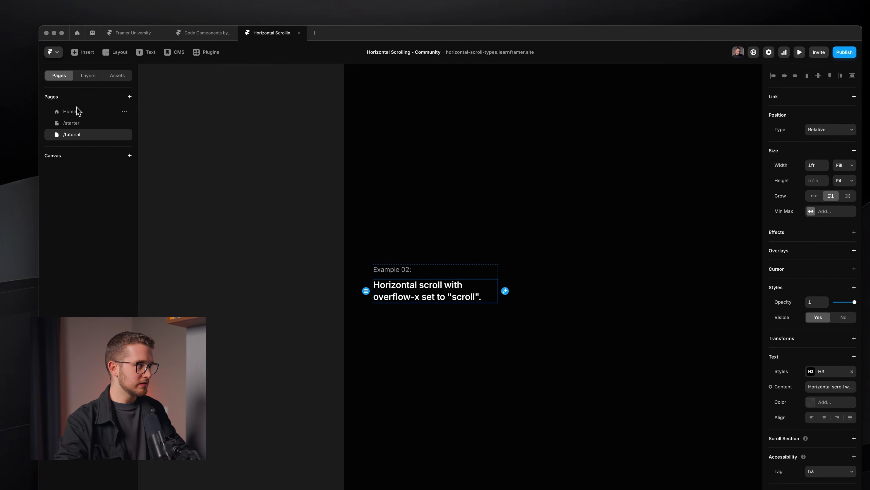
pyautogui.click(78, 111)
pyautogui.press('super+p')
pyautogui.scroll(-15, 398, 336)
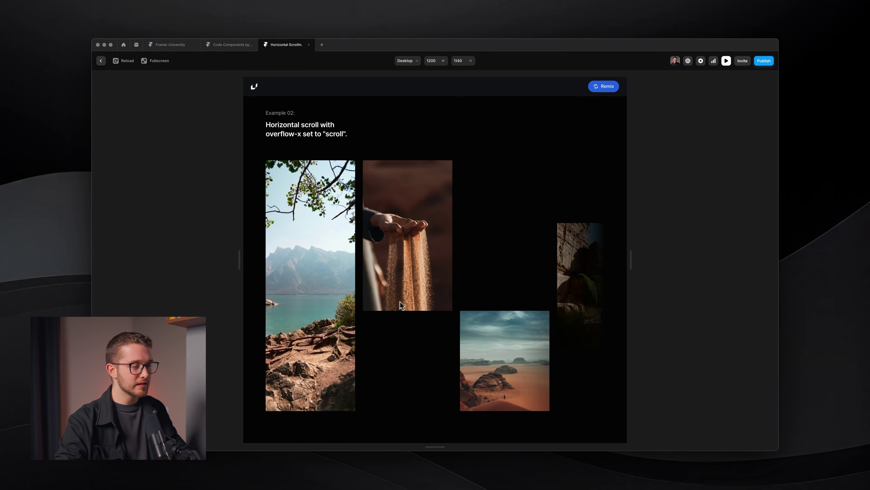
pyautogui.scroll(-2, 459, 301)
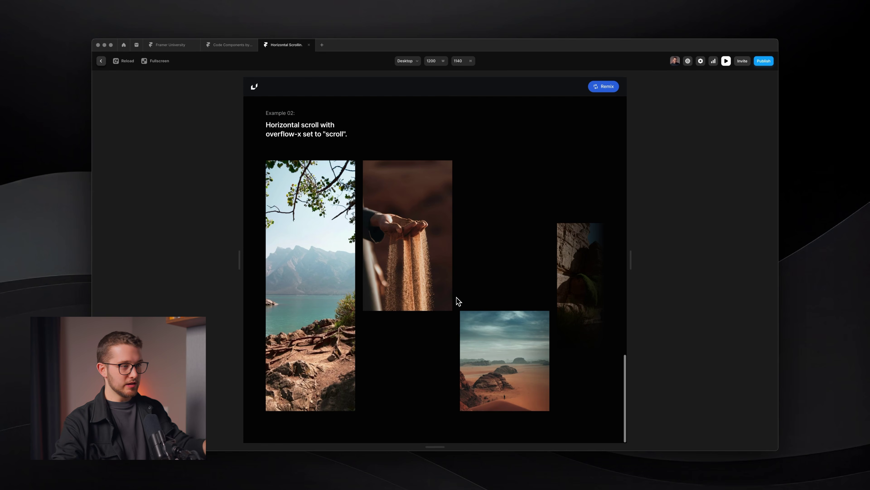
pyautogui.scroll(-2, 473, 297)
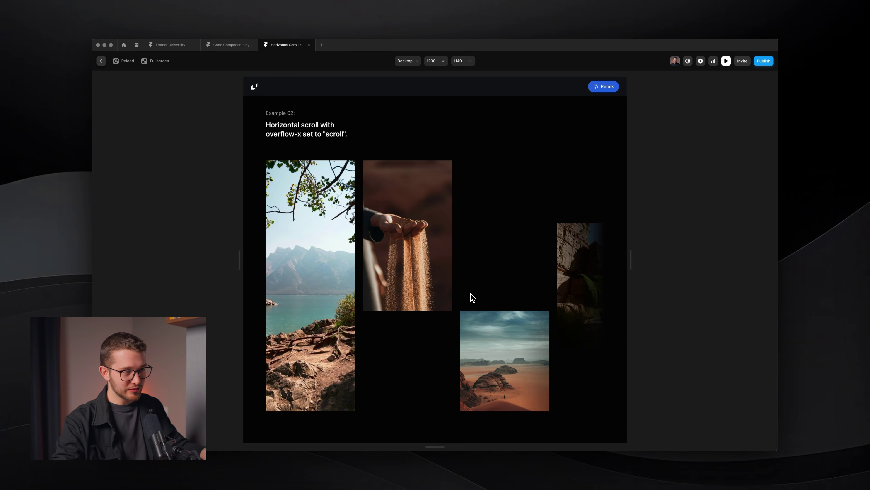
pyautogui.scroll(-2, 466, 260)
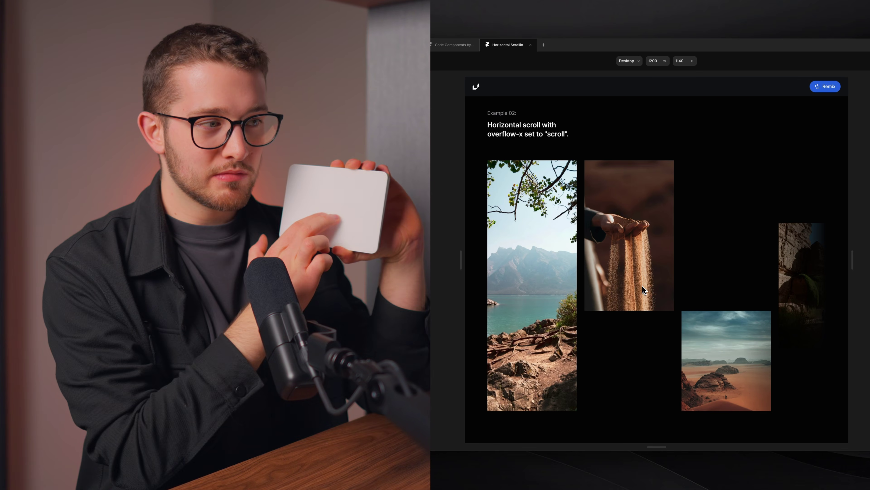
# Step: Scroll the Example 02 images sideways and back, and move the page between Example 01 and Example 02 to compare both scroll types
pyautogui.hscroll(5, 642, 289)
pyautogui.hscroll(8, 644, 290)
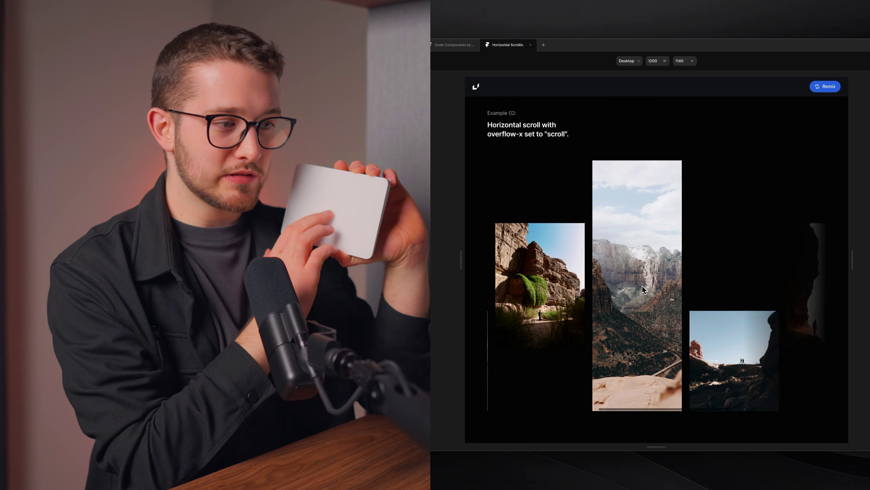
pyautogui.hscroll(-15, 644, 290)
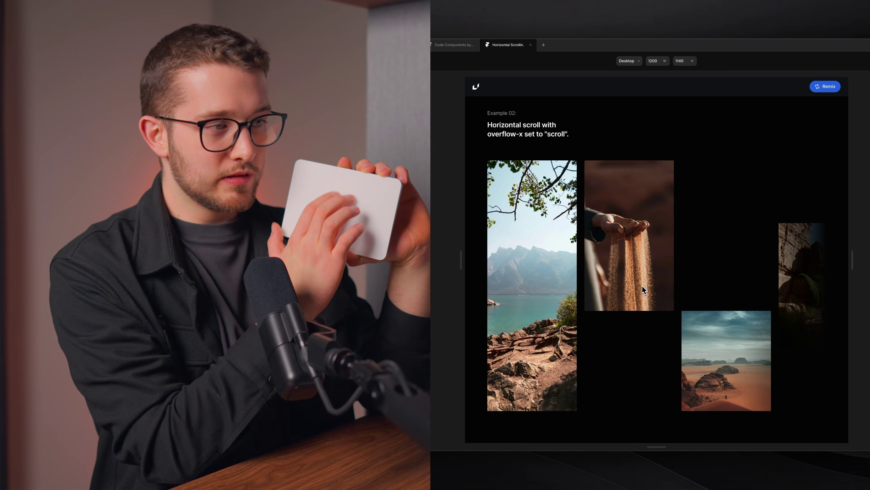
pyautogui.scroll(5, 642, 286)
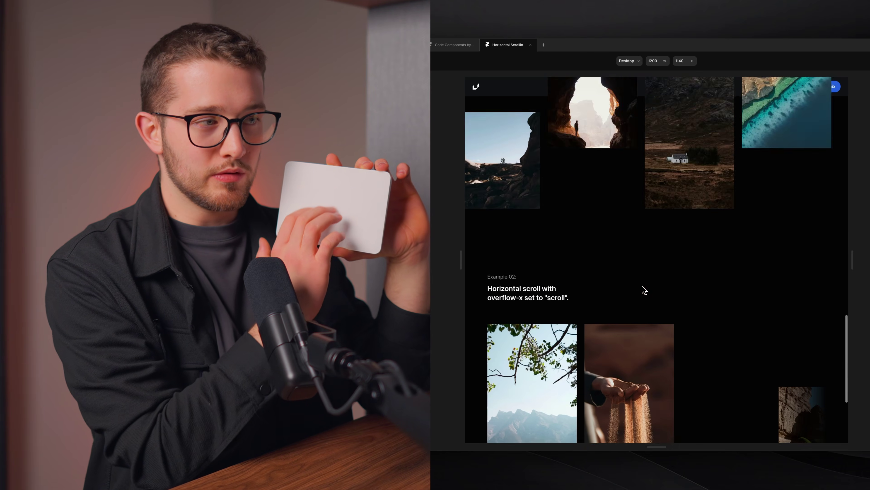
pyautogui.scroll(-5, 642, 286)
pyautogui.scroll(8, 642, 286)
pyautogui.scroll(-10, 643, 289)
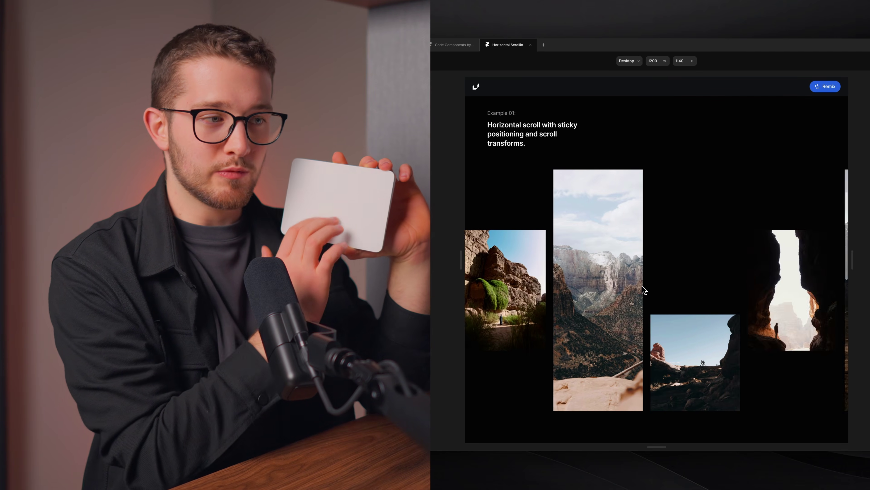
# Step: Scroll the Example 02 images repeatedly sideways in both directions to examine their independent horizontal scrolling, and leave the preview
pyautogui.hscroll(3, 642, 287)
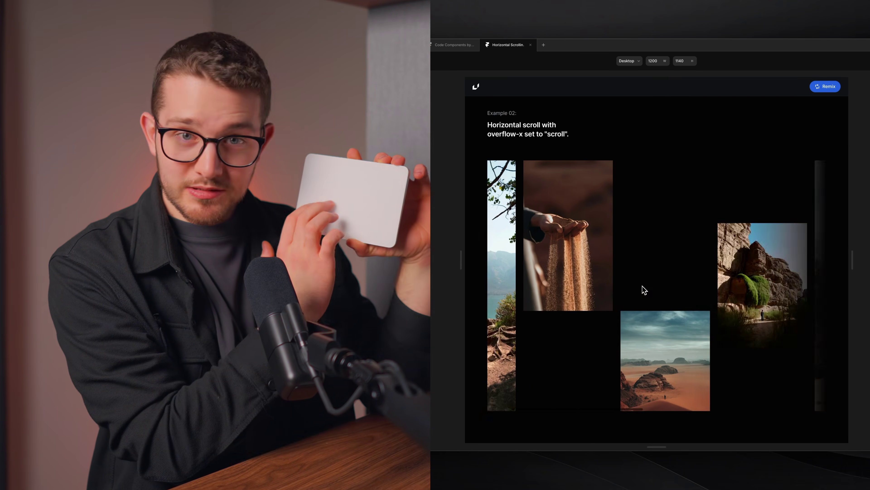
pyautogui.hscroll(-3, 642, 287)
pyautogui.hscroll(10, 642, 286)
pyautogui.hscroll(-5, 643, 288)
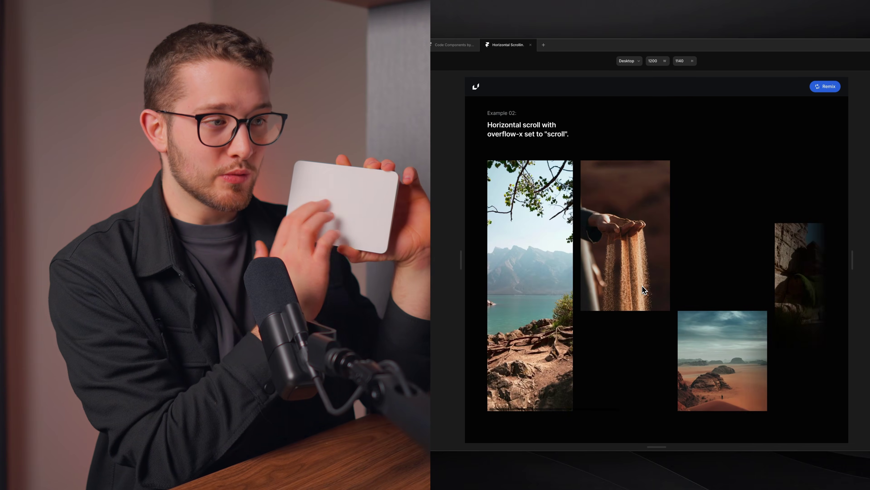
pyautogui.hscroll(10, 642, 288)
pyautogui.hscroll(-7, 642, 288)
pyautogui.hscroll(-5, 643, 289)
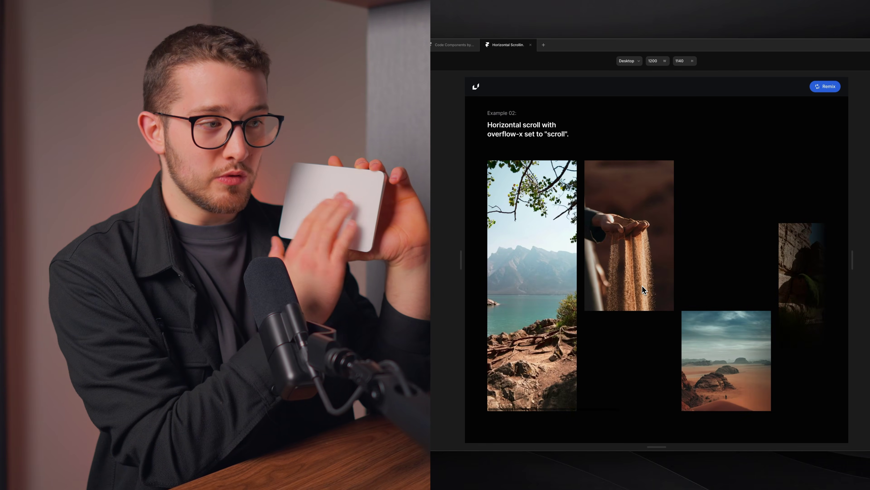
pyautogui.hscroll(6, 643, 288)
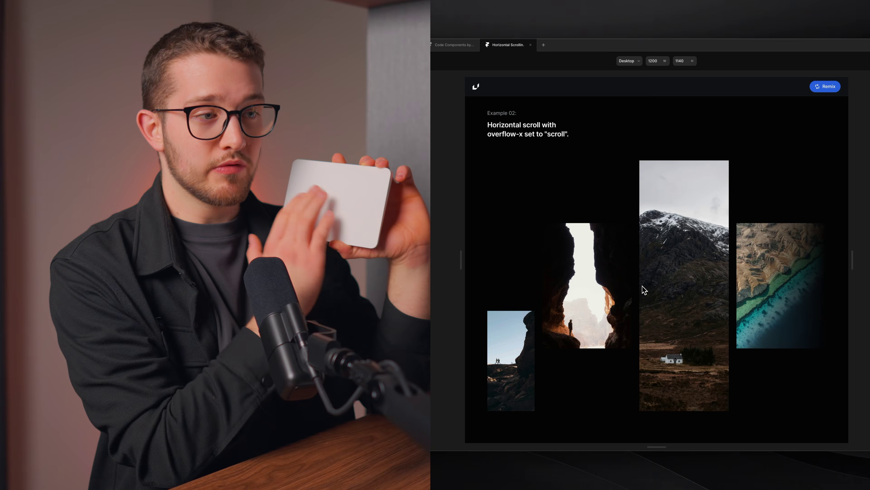
pyautogui.hscroll(-6, 642, 288)
pyautogui.hscroll(6, 643, 289)
pyautogui.hscroll(-6, 643, 288)
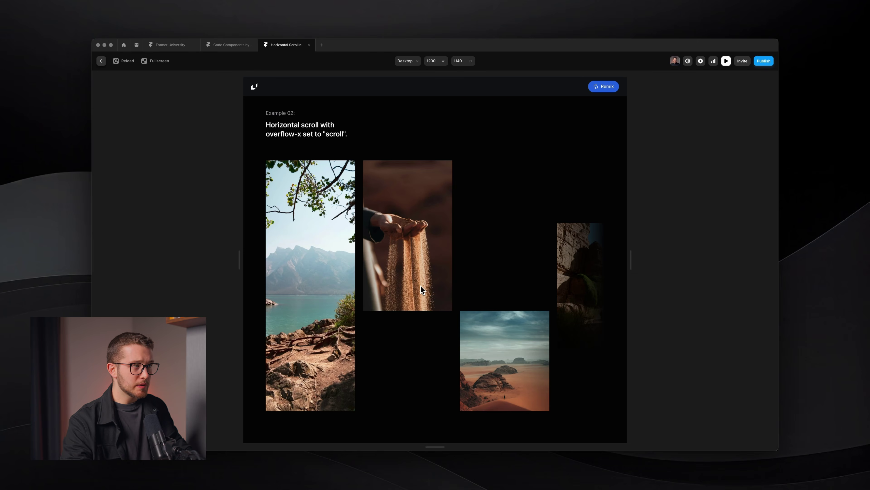
pyautogui.press('Escape')
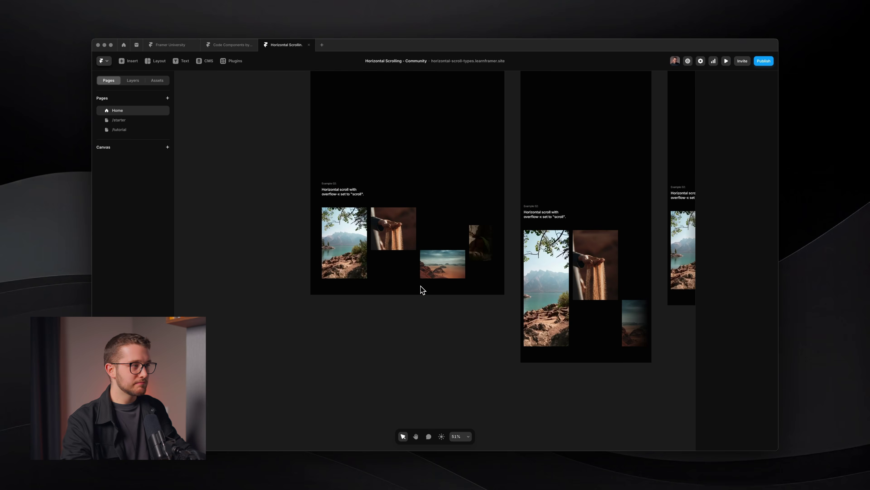
# Step: On the /tutorial page, copy the standalone Images stack from the canvas into the Example 02 Section below its Content
pyautogui.click(120, 129)
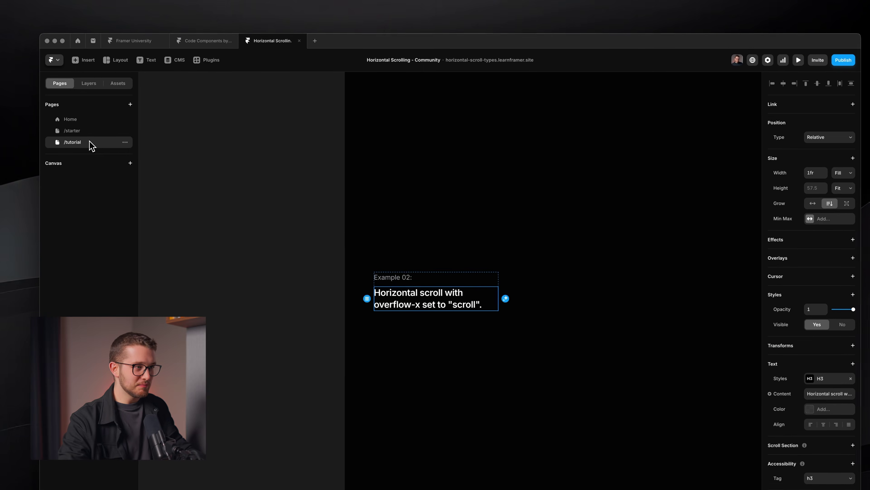
pyautogui.scroll(-5, 564, 297)
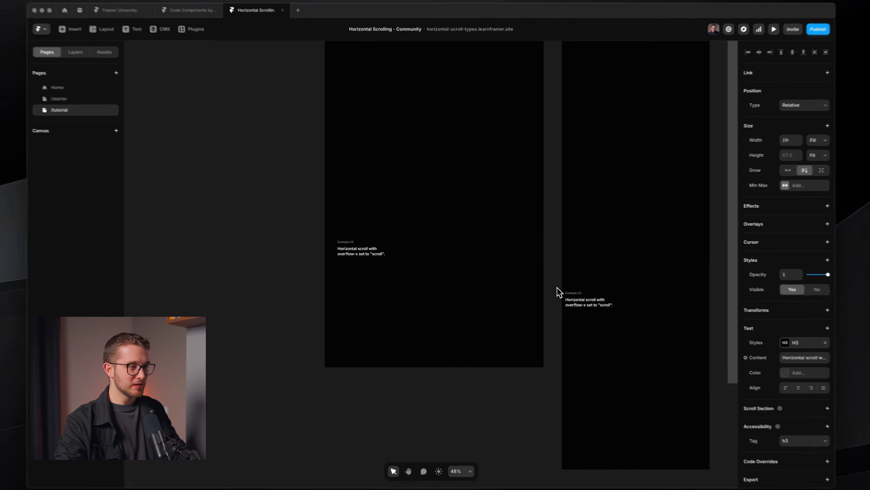
pyautogui.hscroll(-5, 500, 252)
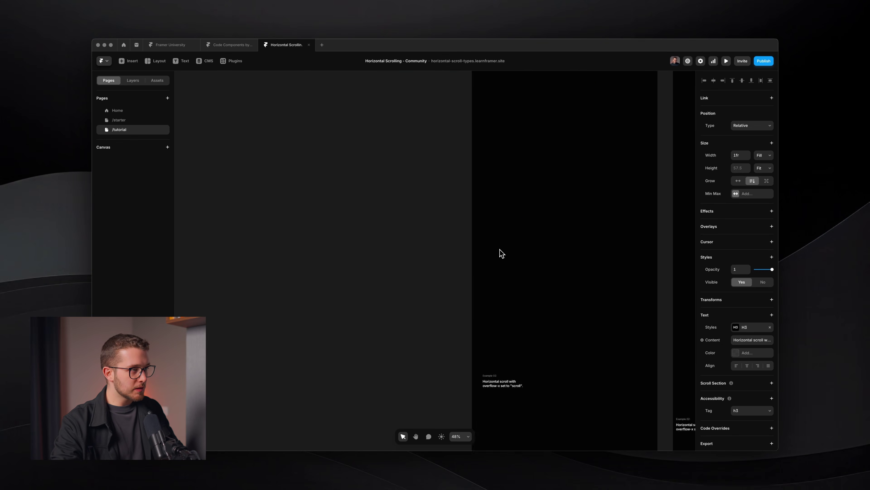
pyautogui.hscroll(-4, 500, 252)
pyautogui.click(346, 136)
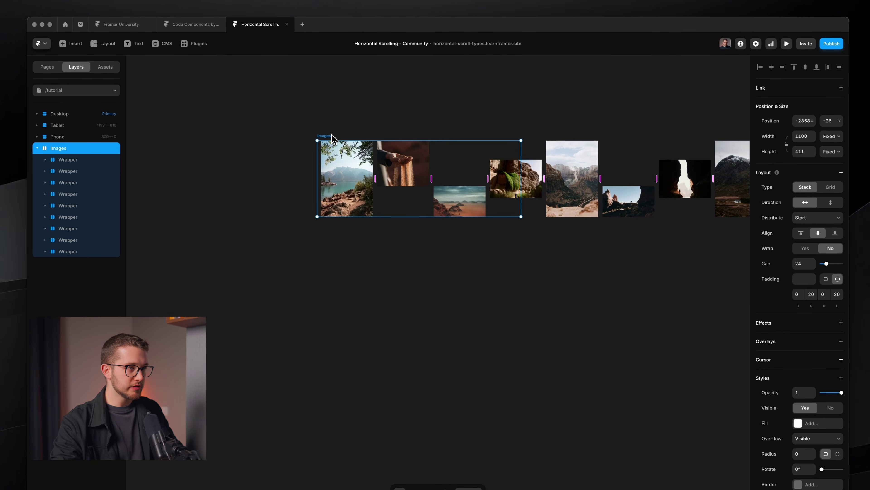
pyautogui.scroll(-10, 331, 134)
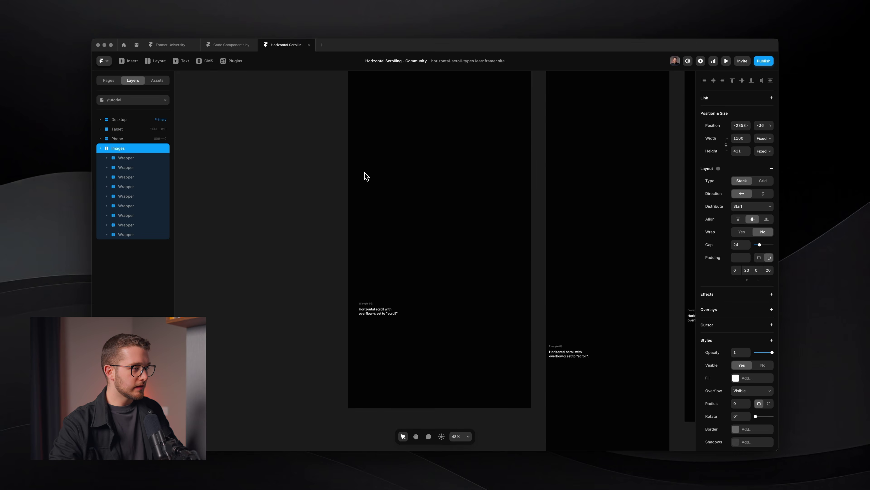
pyautogui.scroll(-3, 394, 240)
pyautogui.click(412, 309)
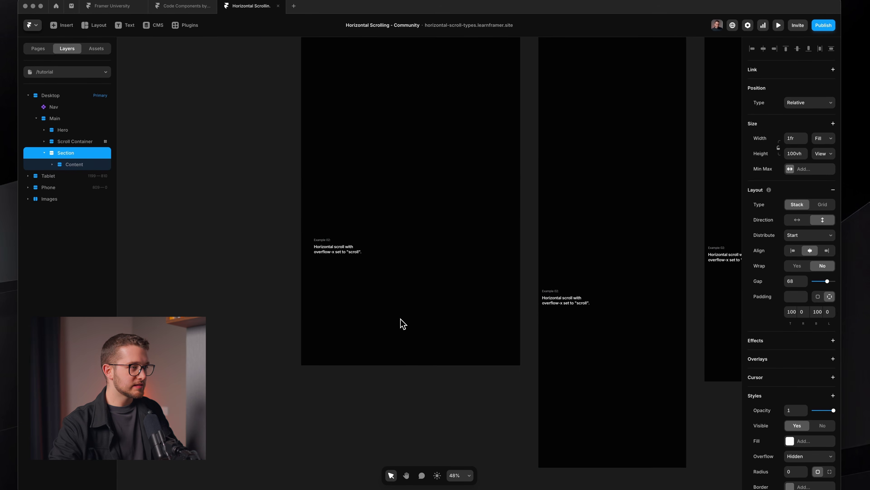
pyautogui.scroll(3, 403, 323)
pyautogui.press('super+v')
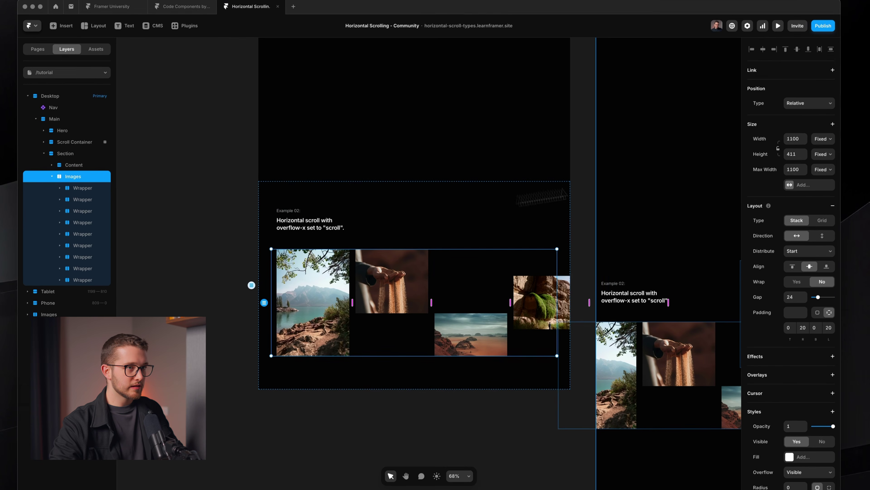
# Step: Set both the width and height of the Example 02 Images stack to Fill within its Section
pyautogui.click(823, 138)
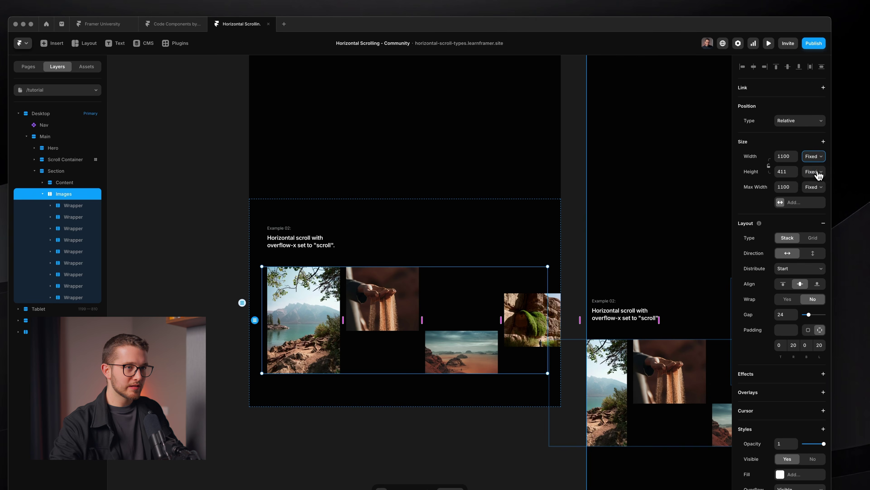
pyautogui.click(819, 173)
pyautogui.click(818, 189)
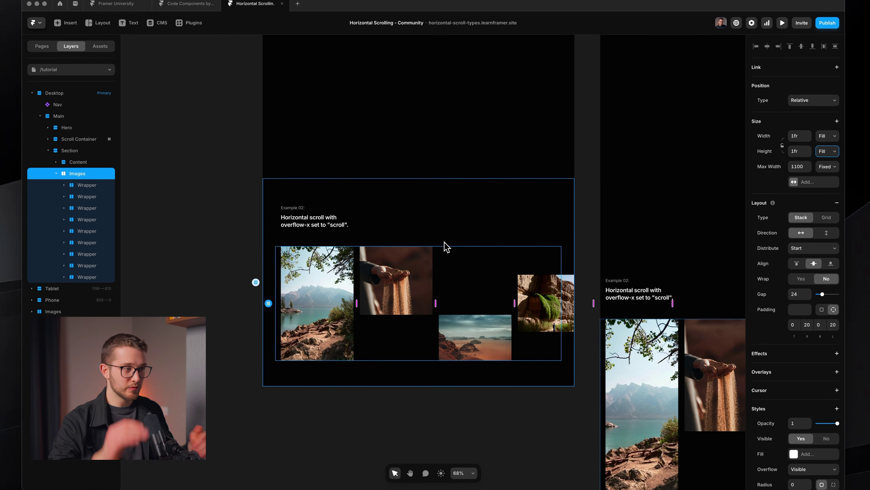
pyautogui.keyDown('super'); pyautogui.click(447, 247); pyautogui.keyUp('super')
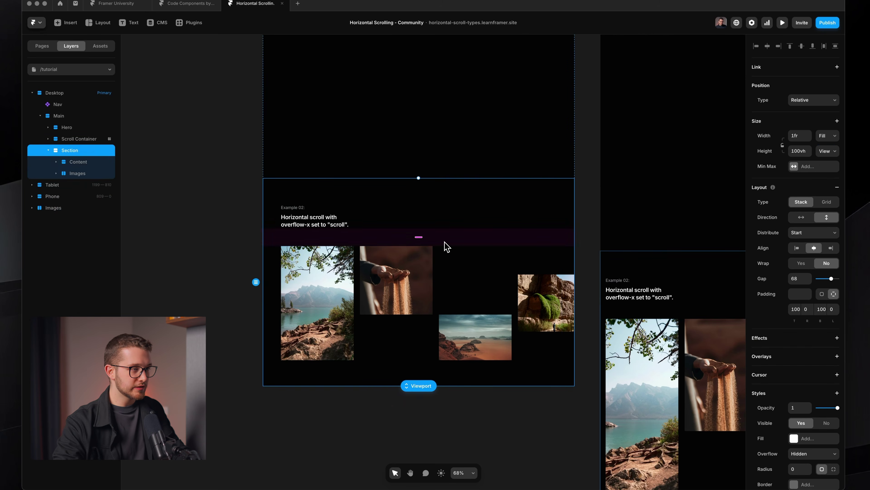
# Step: Preview the /tutorial page down to Example 02, check how its images display while scrolling, and leave the preview
pyautogui.scroll(5, 435, 249)
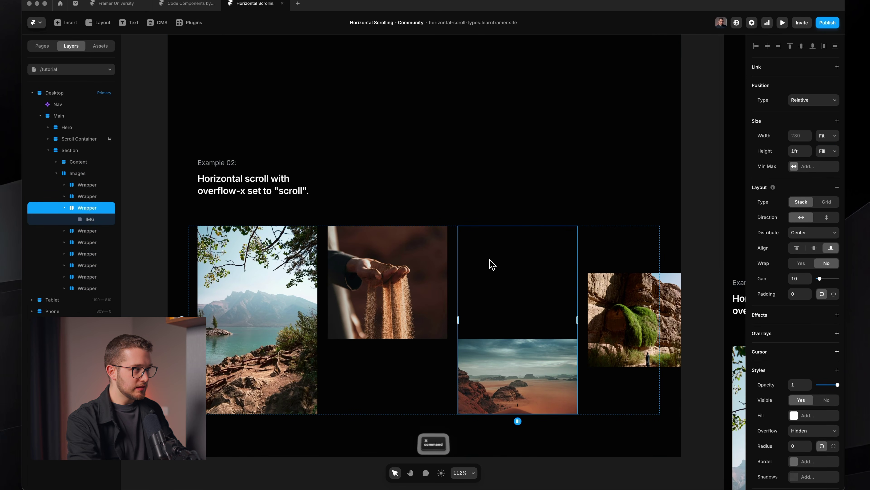
pyautogui.press('super+p')
pyautogui.scroll(-20, 489, 260)
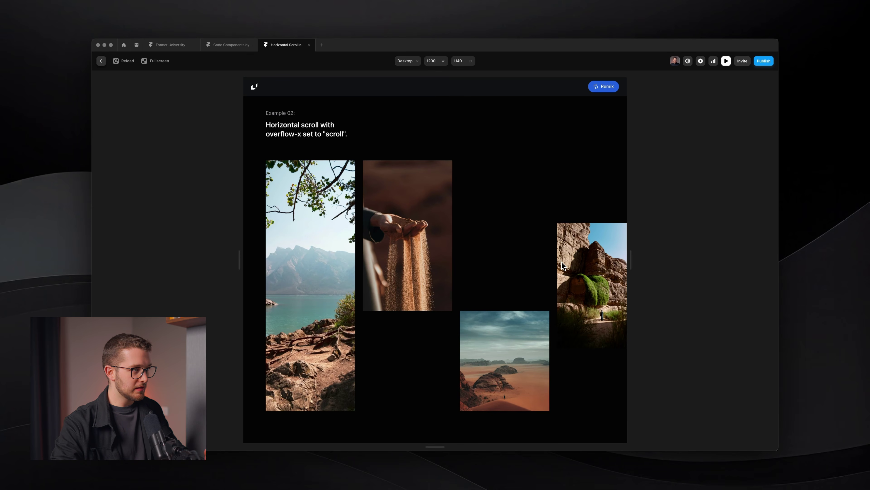
pyautogui.scroll(8, 563, 266)
pyautogui.scroll(-8, 564, 266)
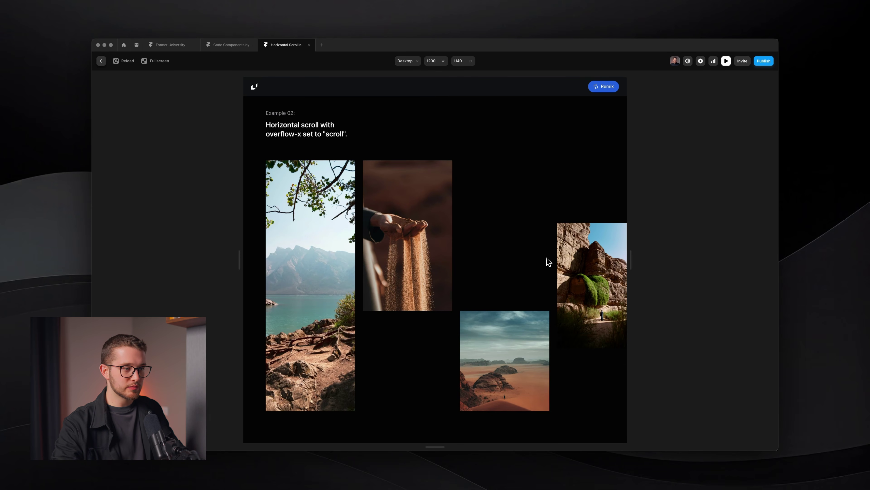
pyautogui.press('Escape')
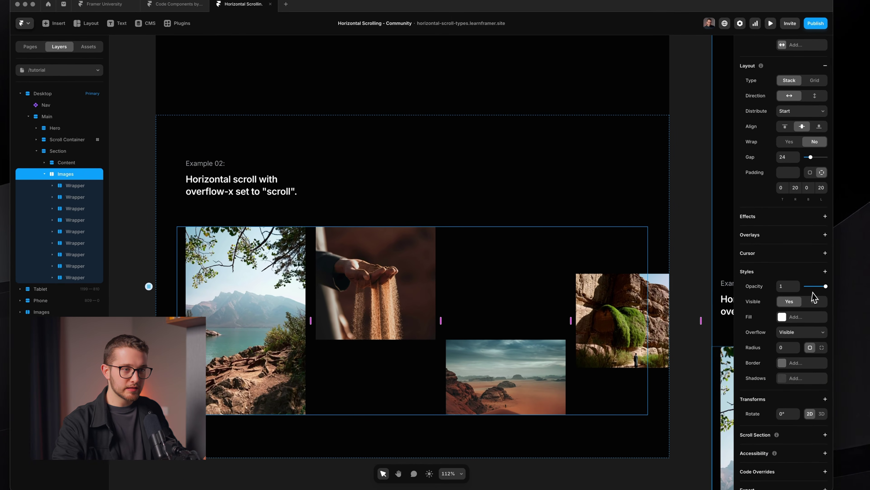
# Step: Look through the additional style properties available for the Images stack, including Overflow X and Overflow Y
pyautogui.click(840, 283)
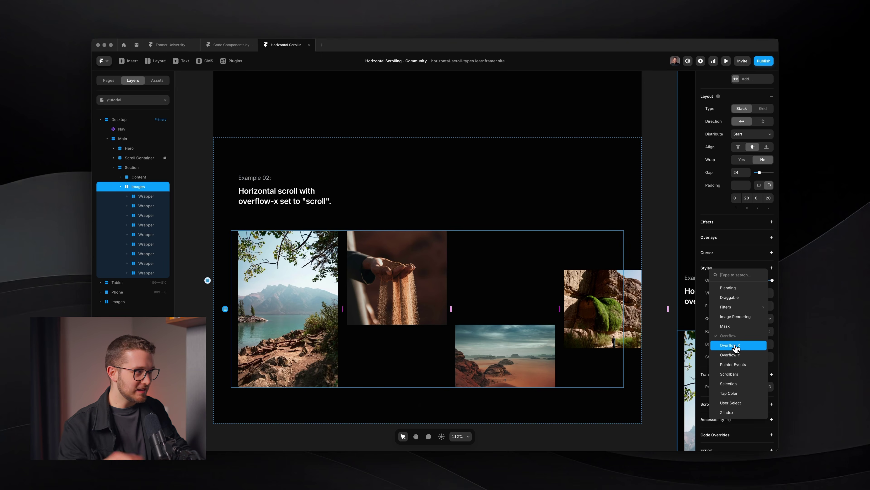
pyautogui.press('Escape')
pyautogui.keyDown('super'); pyautogui.scroll(-5, 402, 273); pyautogui.keyUp('super')
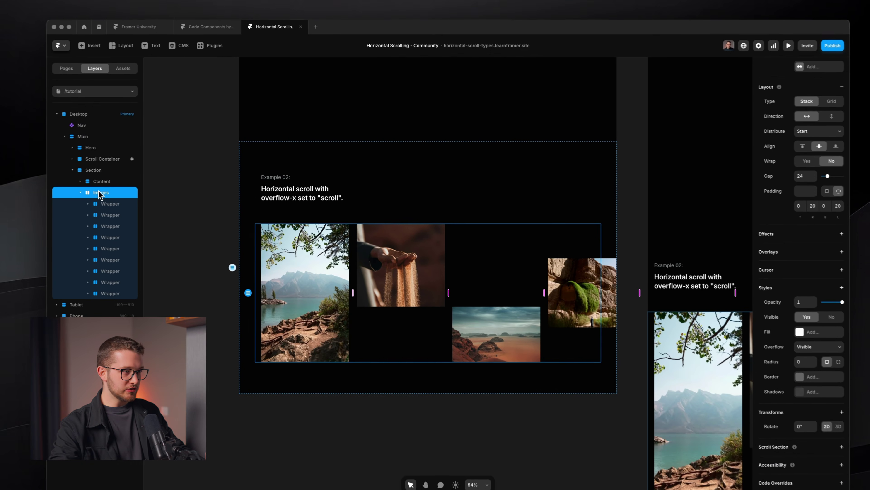
pyautogui.scroll(5, 405, 269)
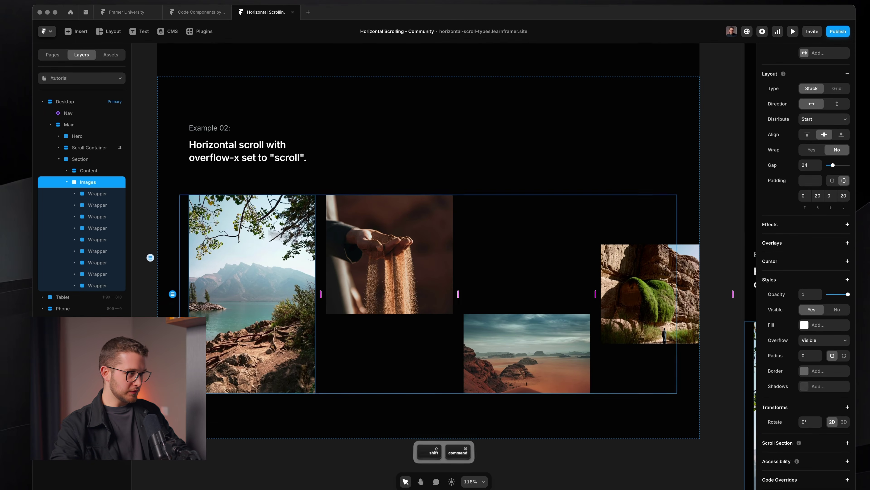
pyautogui.press('shift+super+4')
pyautogui.moveTo(182, 196); pyautogui.dragTo(676, 393)
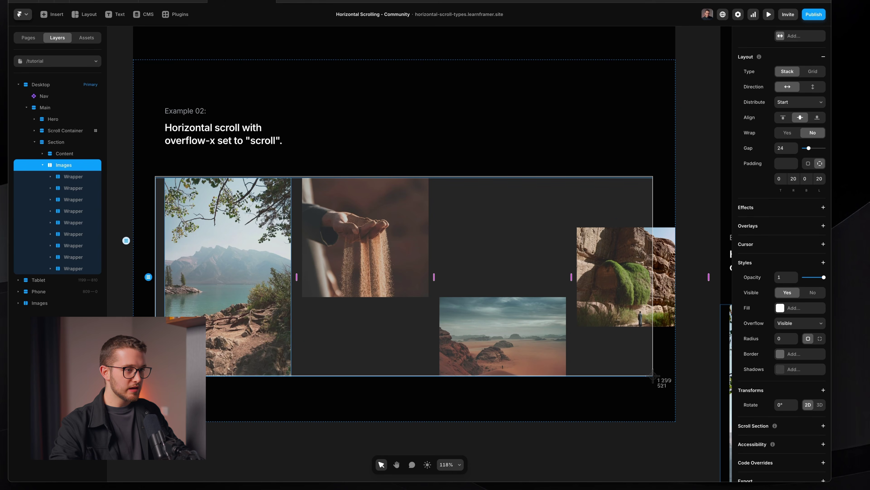
pyautogui.press('Escape')
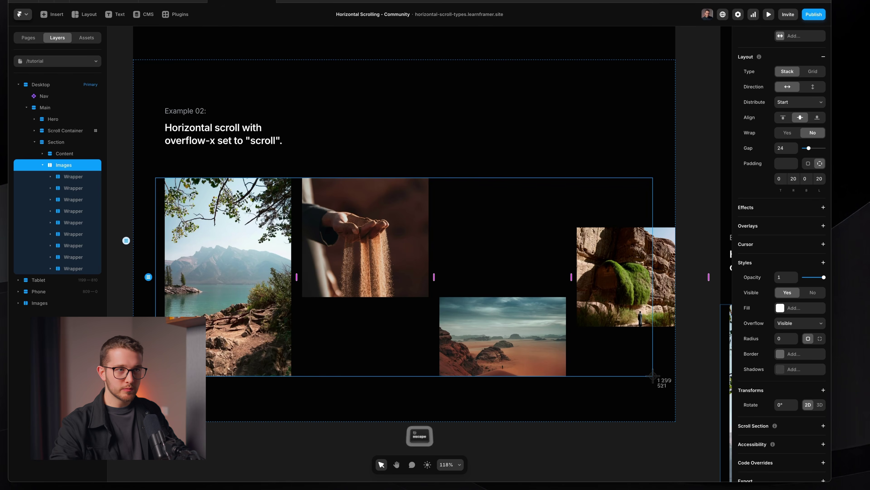
# Step: Try a Fixed width on the Example 02 Images stack and undo the change
pyautogui.scroll(5, 790, 249)
pyautogui.click(814, 128)
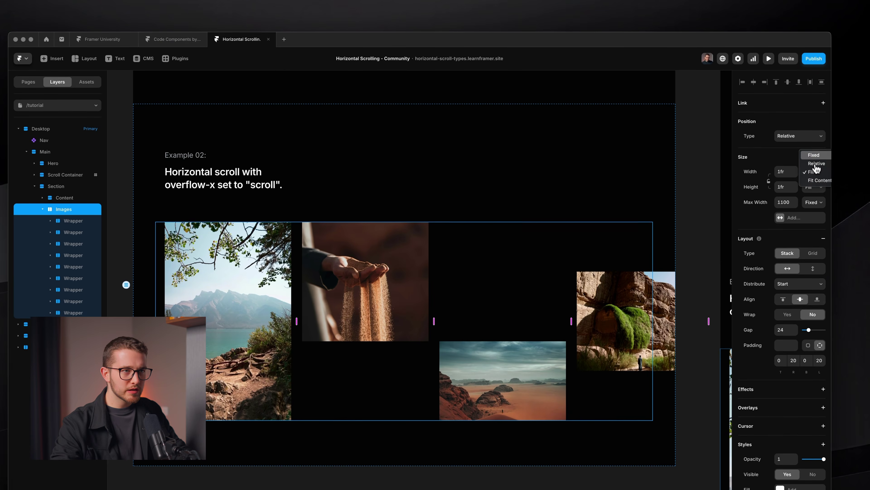
pyautogui.click(814, 155)
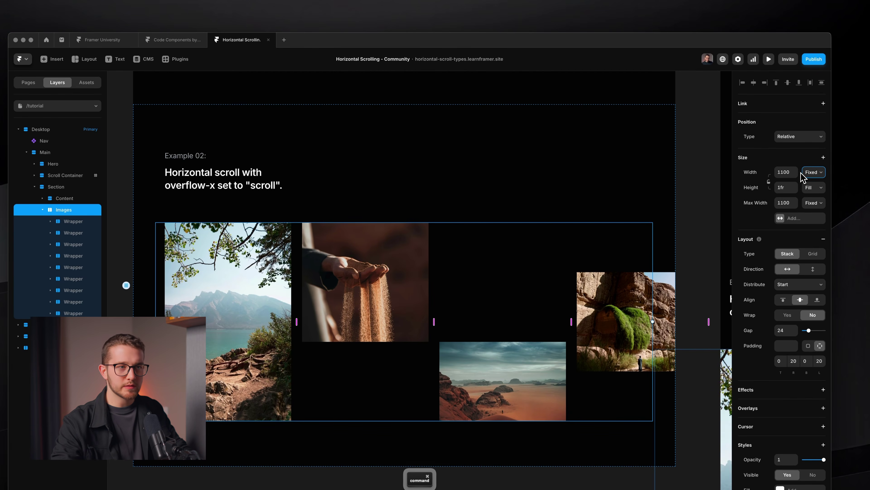
pyautogui.press('super+z')
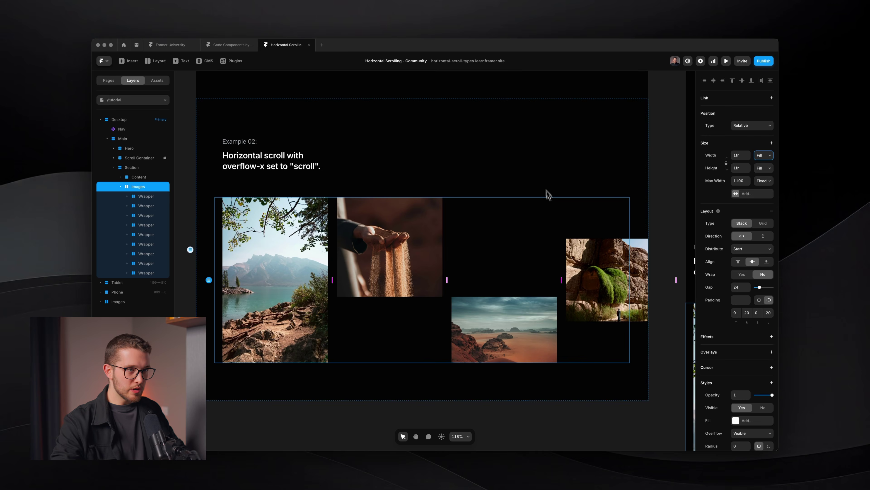
# Step: Inspect the fourth image and the third Wrapper of Example 02, and reselect their parent Images stack
pyautogui.hscroll(3, 546, 193)
pyautogui.keyDown('super'); pyautogui.click(587, 282); pyautogui.keyUp('super')
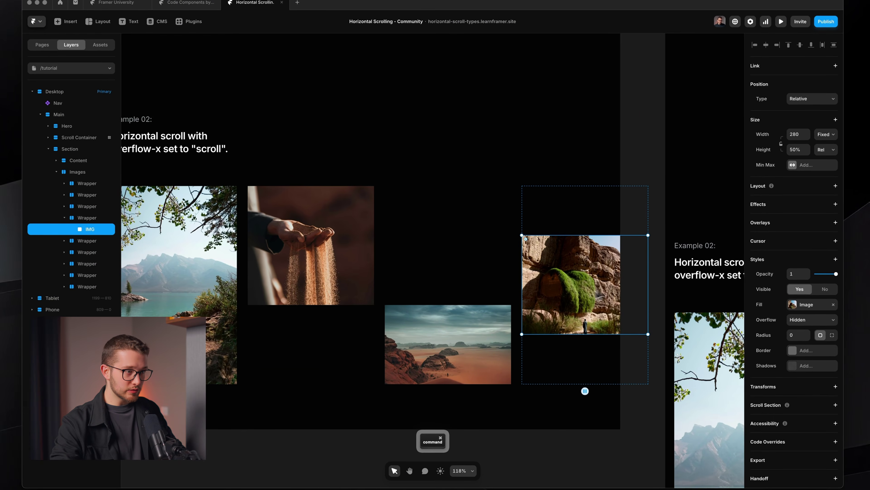
pyautogui.click(486, 277)
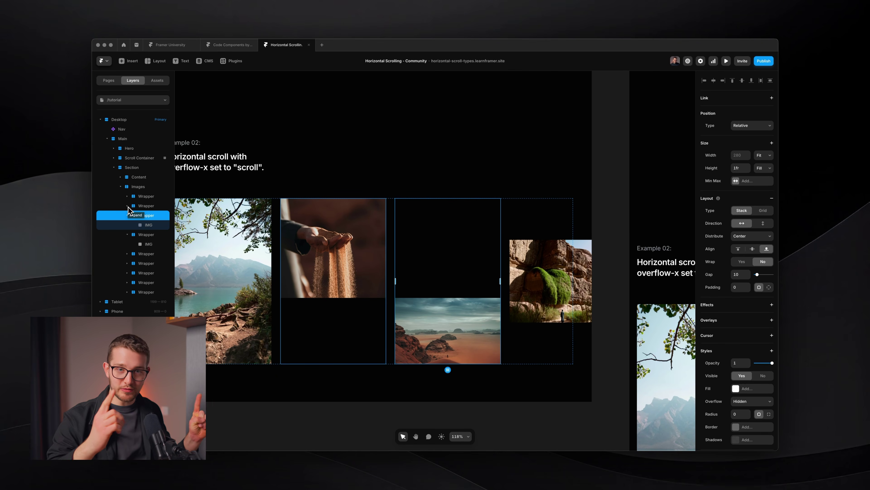
pyautogui.click(139, 186)
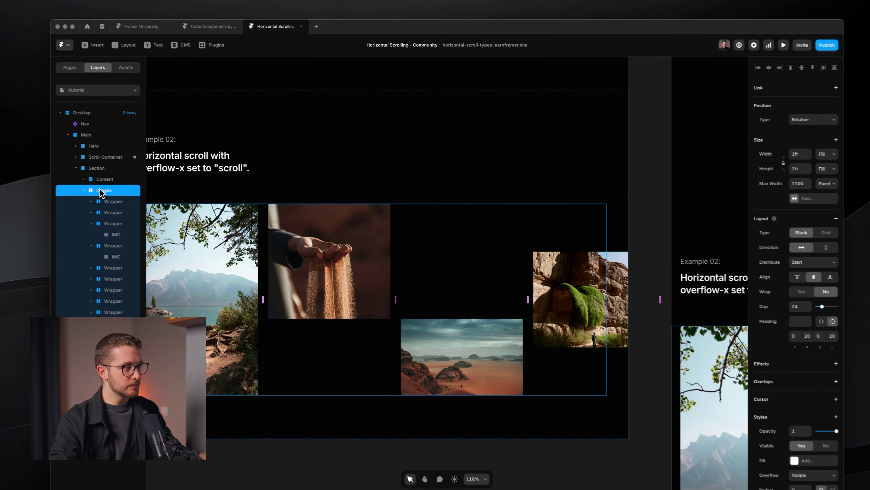
pyautogui.hscroll(-3, 304, 251)
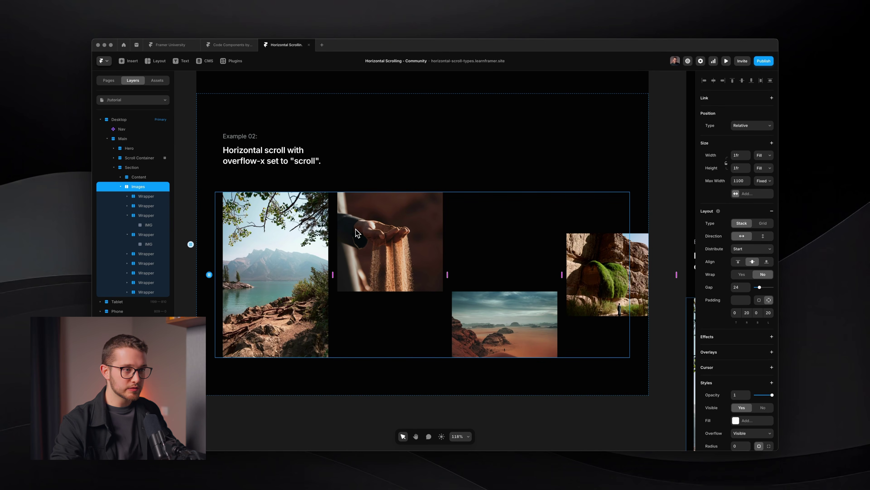
# Step: Try the Hidden overflow on the Images stack to compare the clipped fourth image, and return it to Visible
pyautogui.scroll(-3, 744, 377)
pyautogui.click(747, 354)
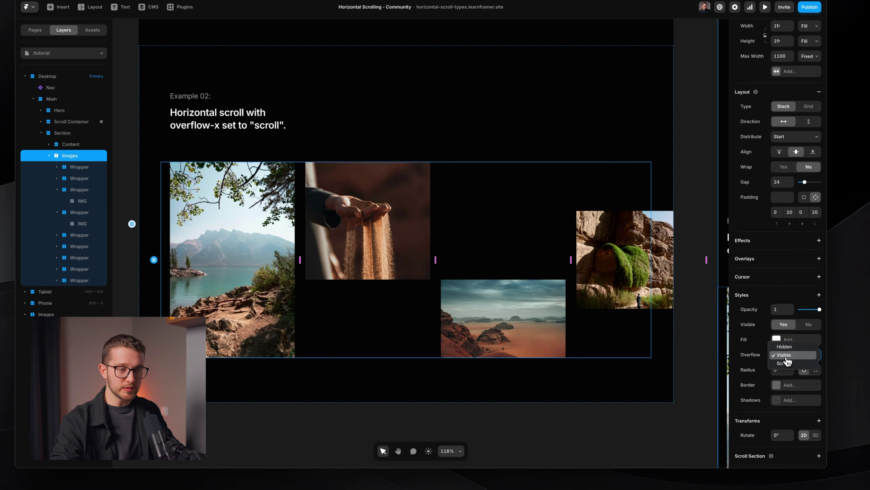
pyautogui.press('shift+super+4')
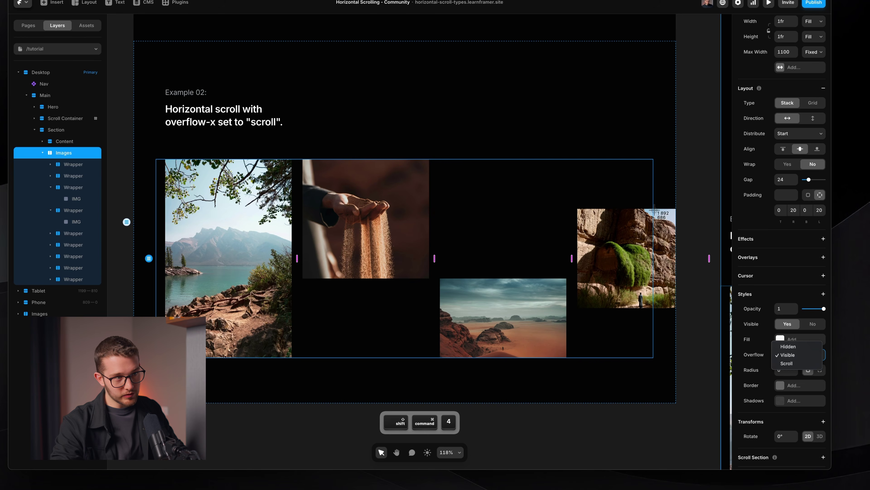
pyautogui.moveTo(654, 210); pyautogui.dragTo(674, 298)
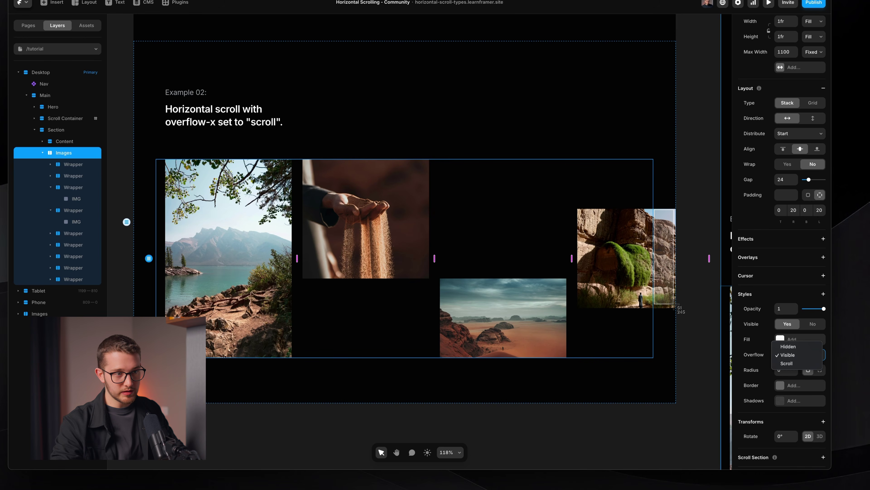
pyautogui.press('Escape')
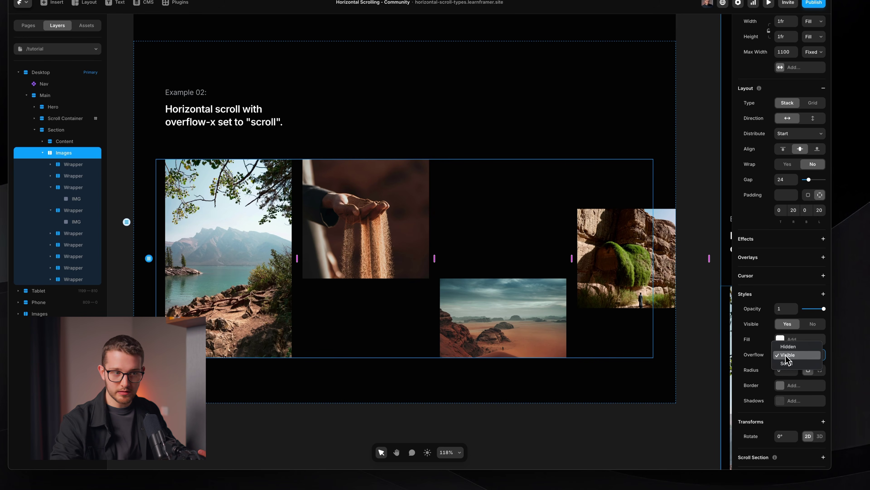
pyautogui.click(788, 347)
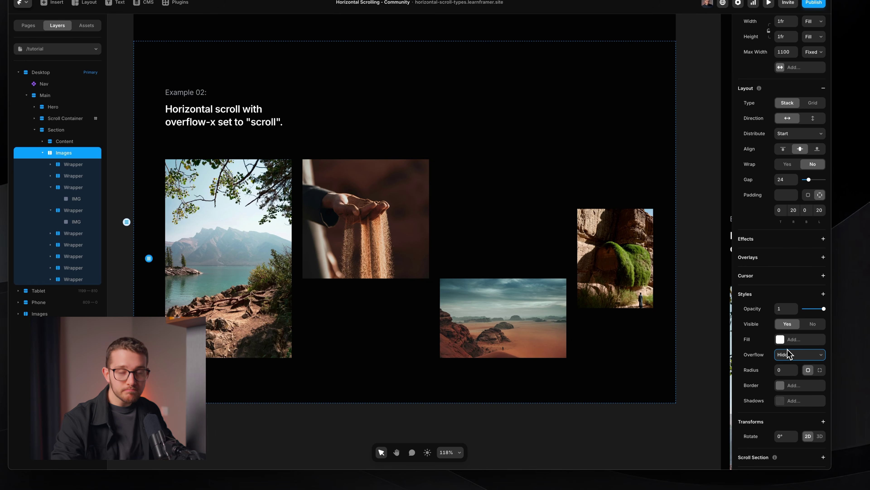
pyautogui.click(788, 354)
pyautogui.click(788, 347)
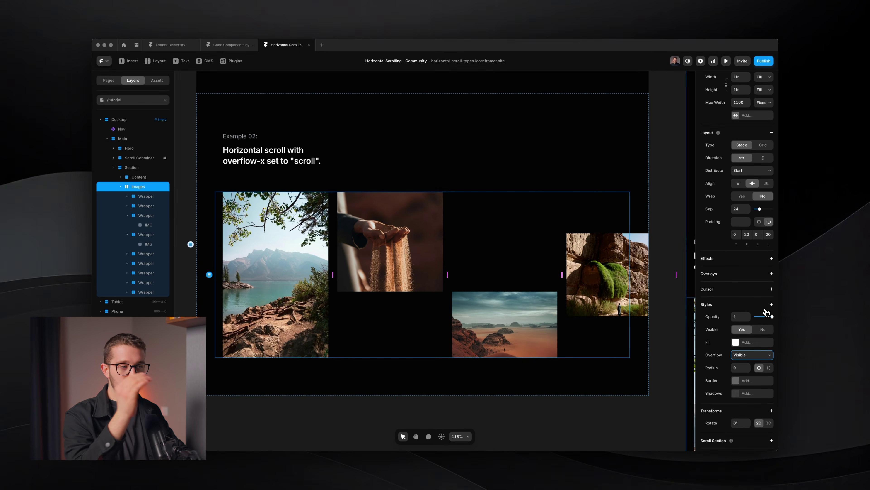
# Step: Add the Overflow X style to the Example 02 Images stack with the value Scroll
pyautogui.click(772, 304)
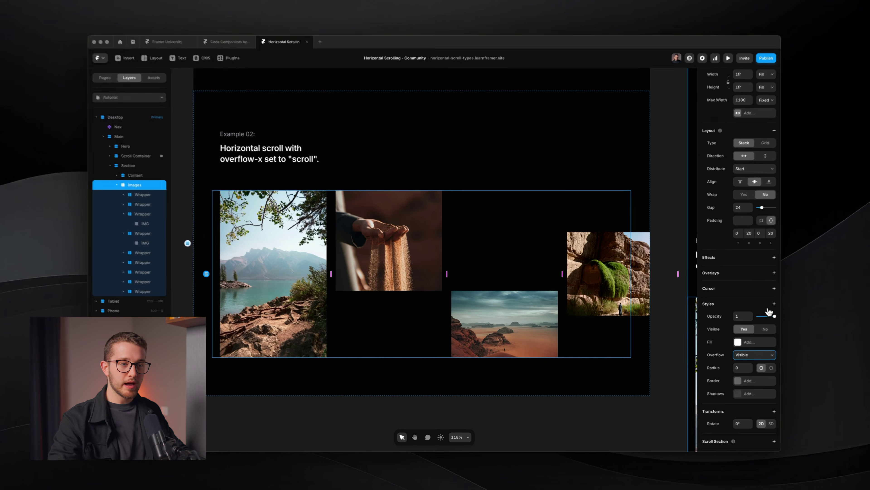
pyautogui.click(771, 210)
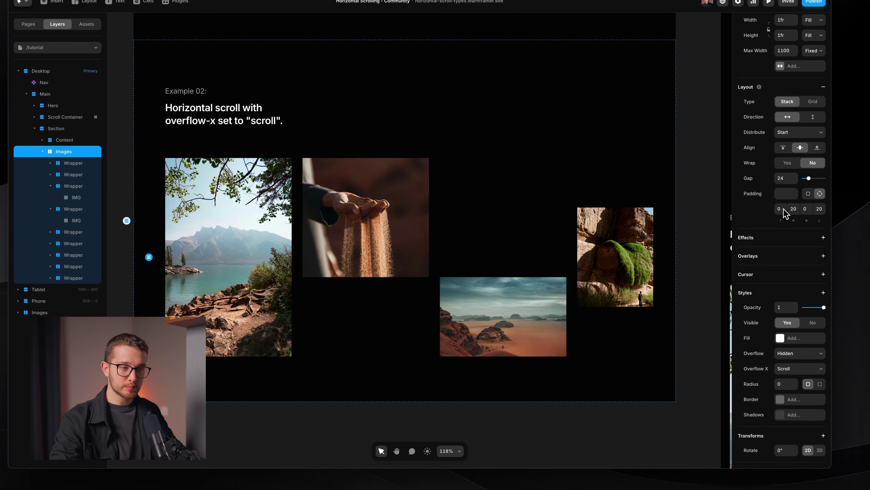
pyautogui.click(790, 368)
pyautogui.click(790, 370)
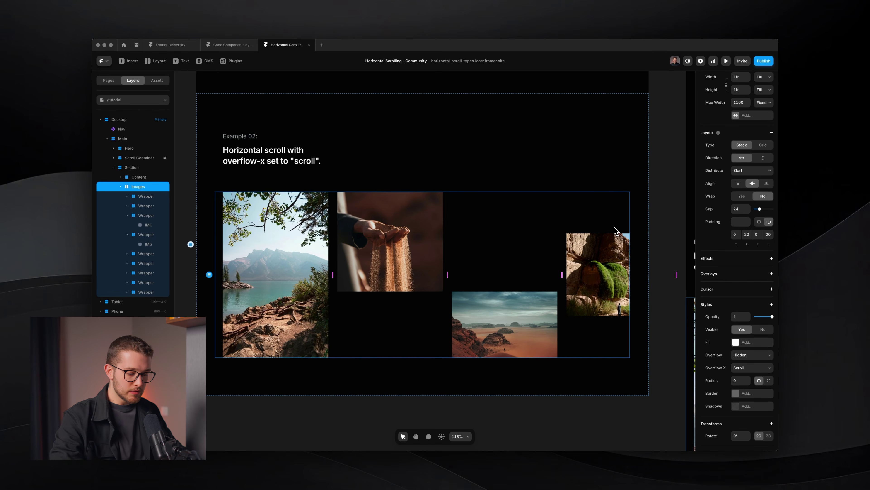
# Step: Preview the page down to Example 02, scroll its image row horizontally both ways to check the scrollbar, and leave the preview
pyautogui.press('super+p')
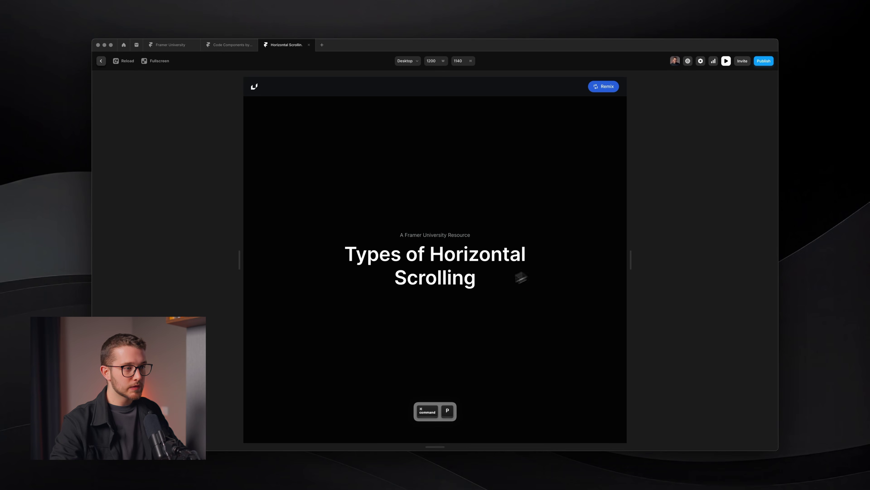
pyautogui.scroll(-15, 505, 284)
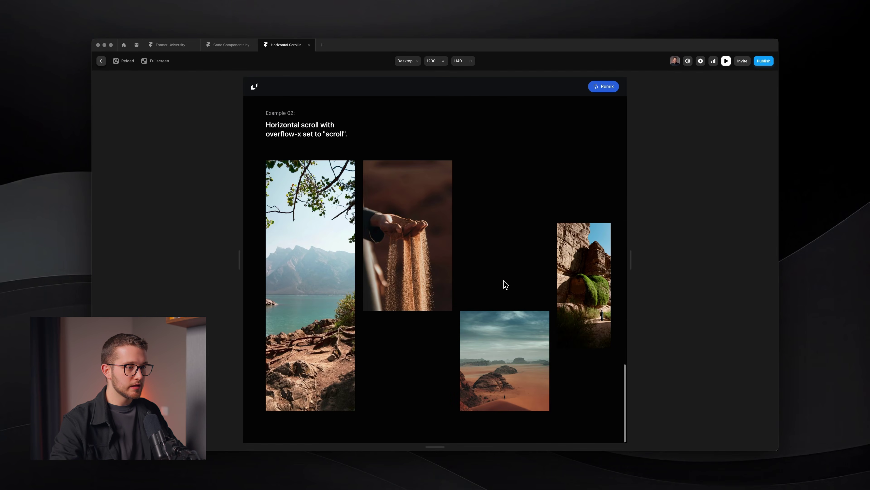
pyautogui.hscroll(10, 503, 280)
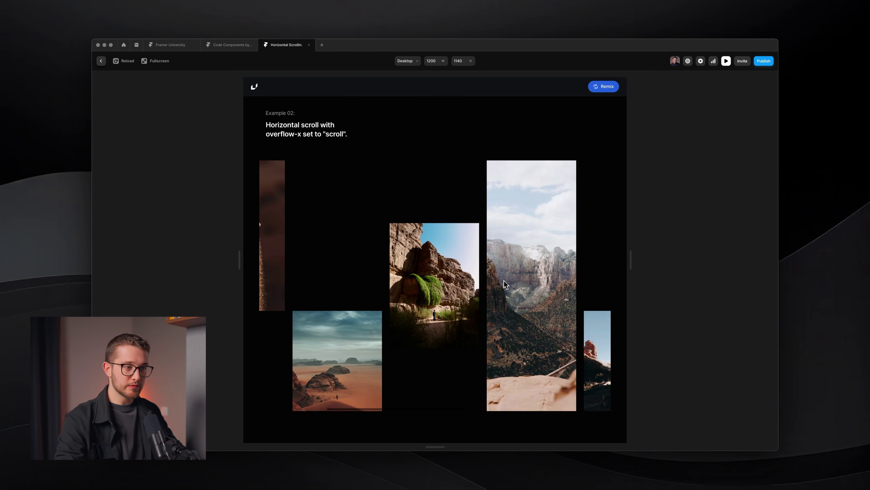
pyautogui.hscroll(-10, 504, 281)
pyautogui.hscroll(15, 504, 281)
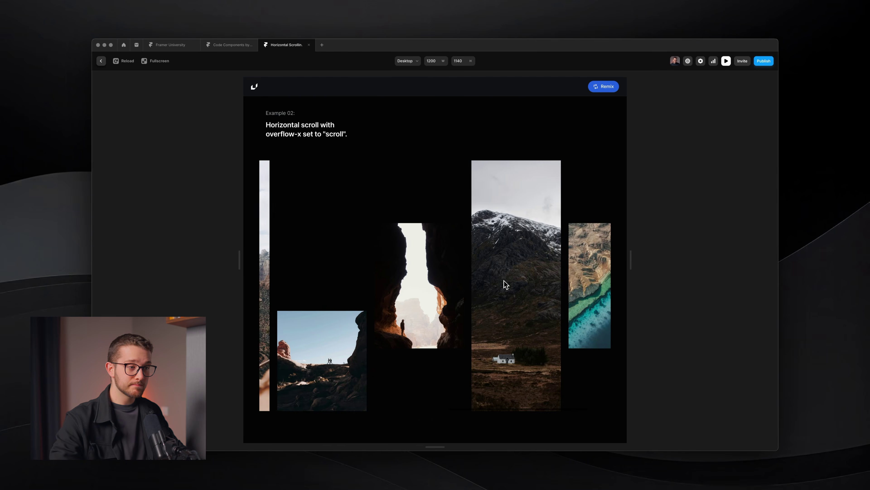
pyautogui.hscroll(10, 504, 280)
pyautogui.hscroll(-20, 504, 281)
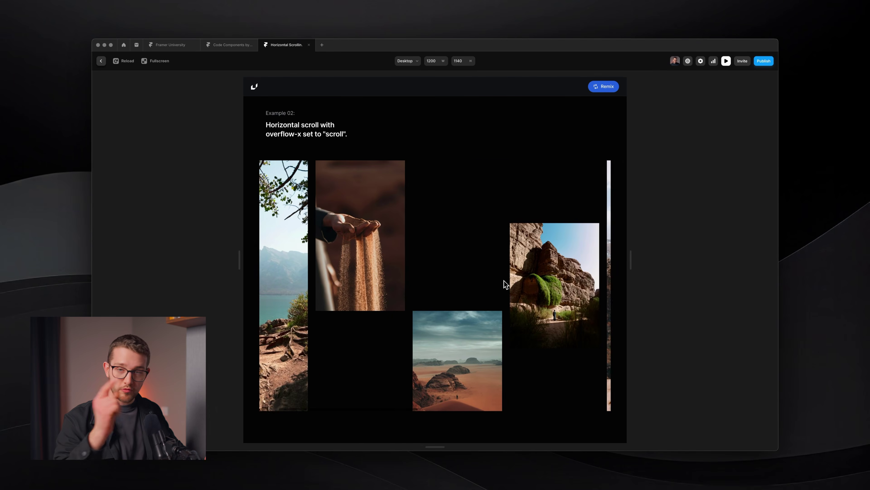
pyautogui.hscroll(5, 503, 281)
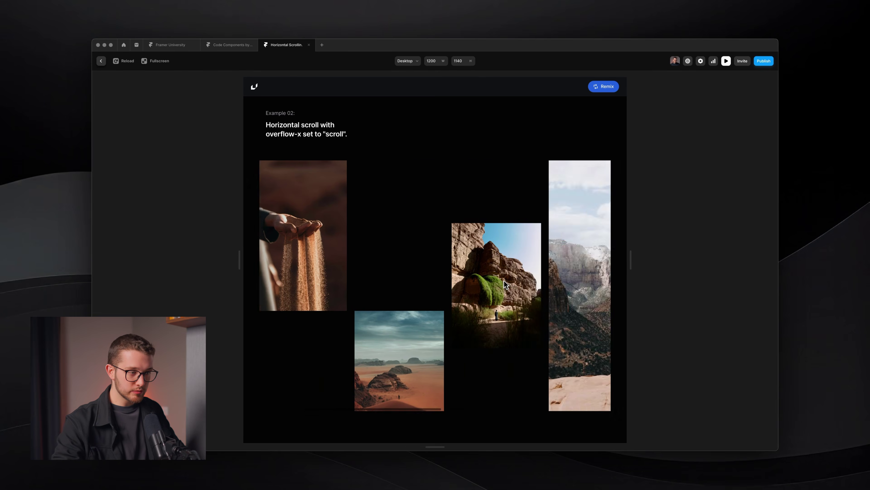
pyautogui.hscroll(-6, 503, 280)
pyautogui.hscroll(5, 507, 284)
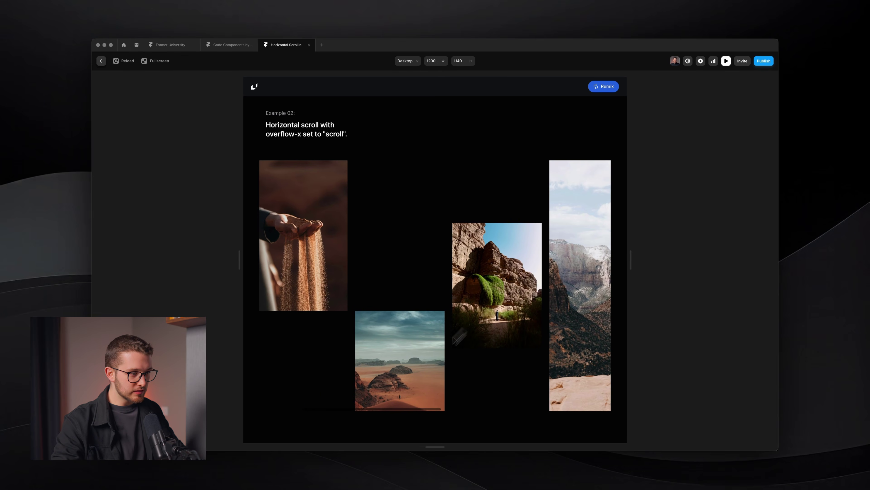
pyautogui.hscroll(-3, 419, 404)
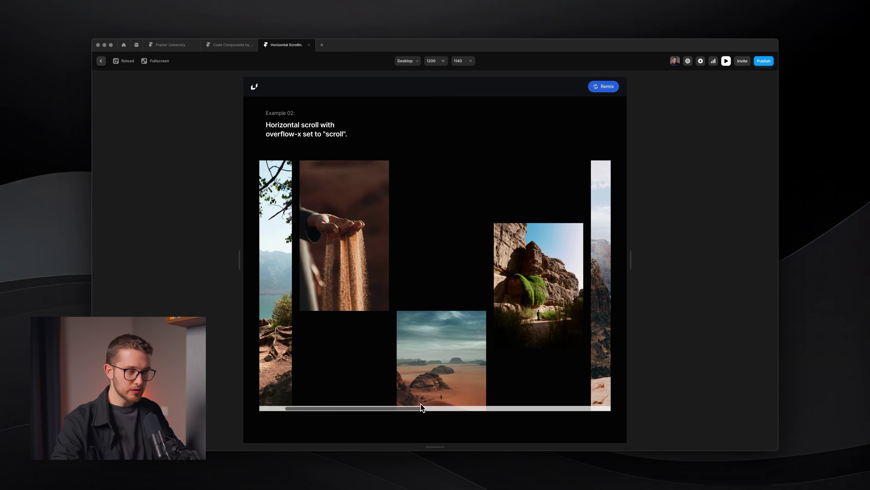
pyautogui.hscroll(5, 425, 408)
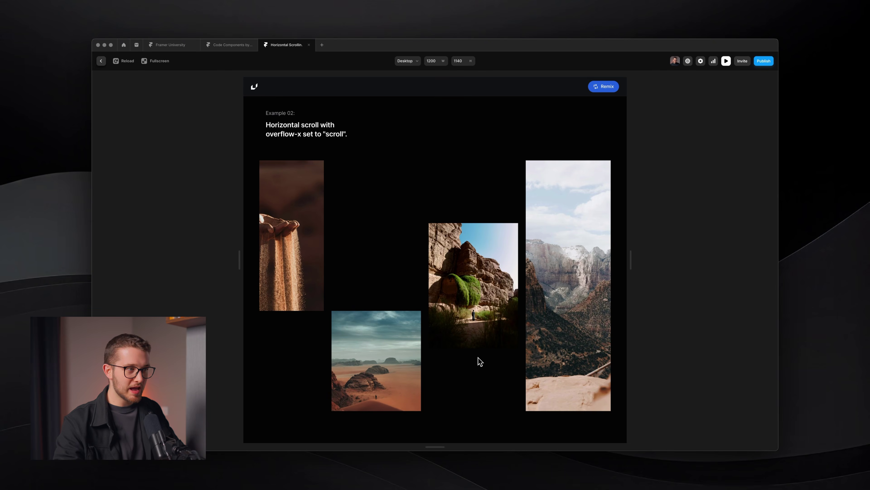
pyautogui.press('Escape')
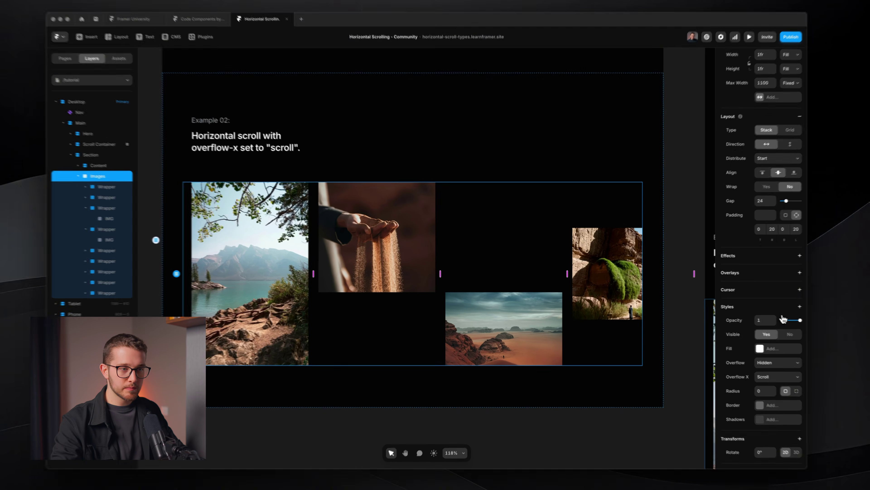
# Step: Add the Scrollbars style to the Images stack and set it to Hide
pyautogui.click(772, 304)
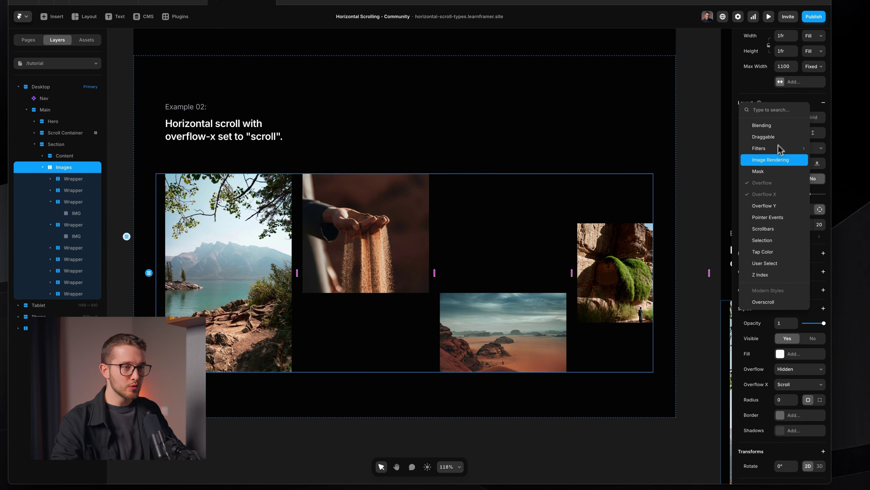
pyautogui.click(776, 228)
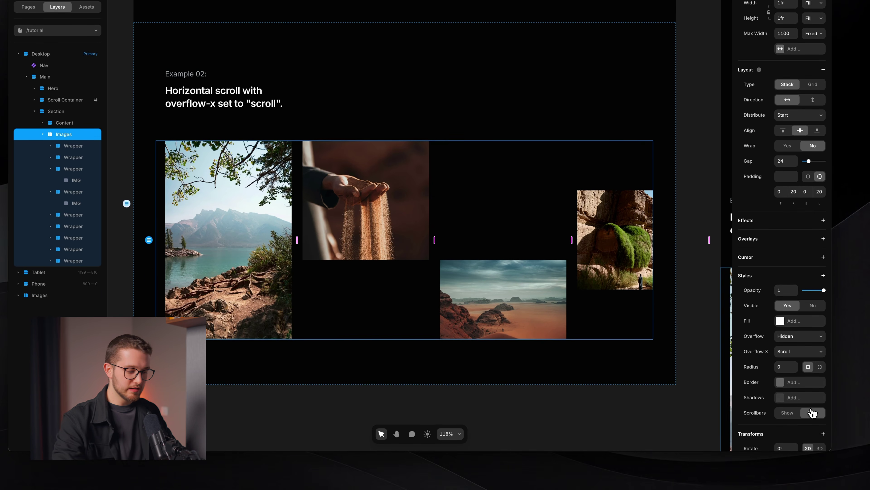
# Step: Preview Example 02 again, scroll the image row horizontally to check it without scrollbars, and leave the preview
pyautogui.press('super')
pyautogui.press('super+p')
pyautogui.scroll(-10, 560, 414)
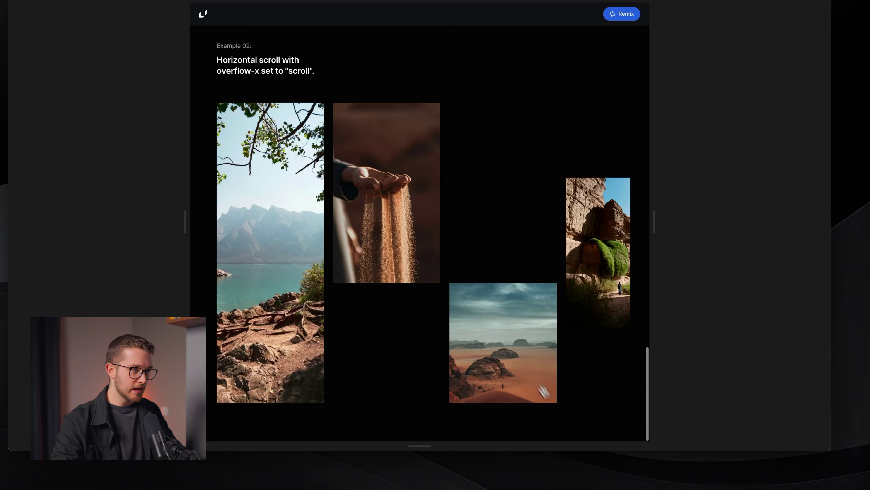
pyautogui.hscroll(3, 534, 343)
pyautogui.hscroll(-10, 514, 337)
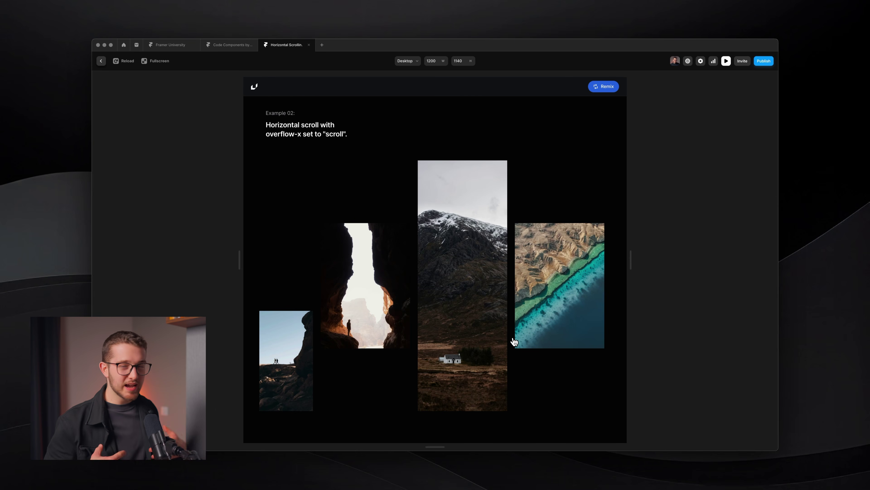
pyautogui.hscroll(-10, 514, 341)
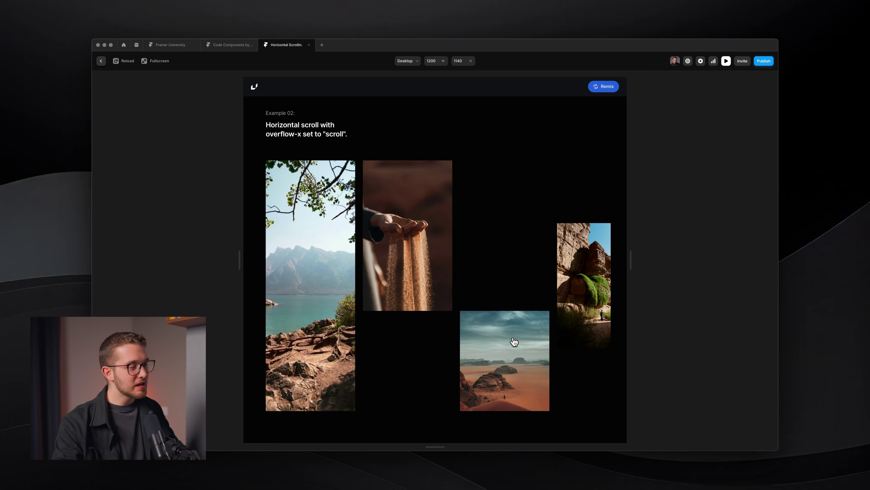
pyautogui.press('Escape')
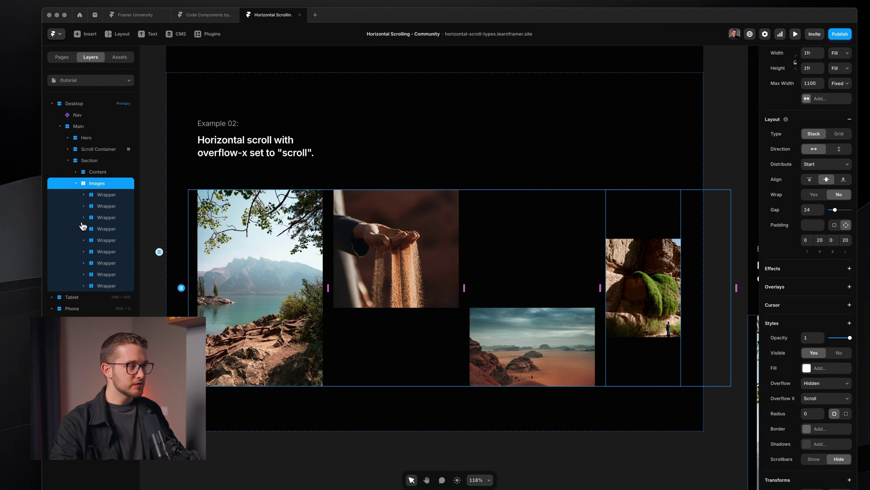
# Step: Reopen the preview at Example 02 and examine where the image row is cut off at its outer edge
pyautogui.press('super+p')
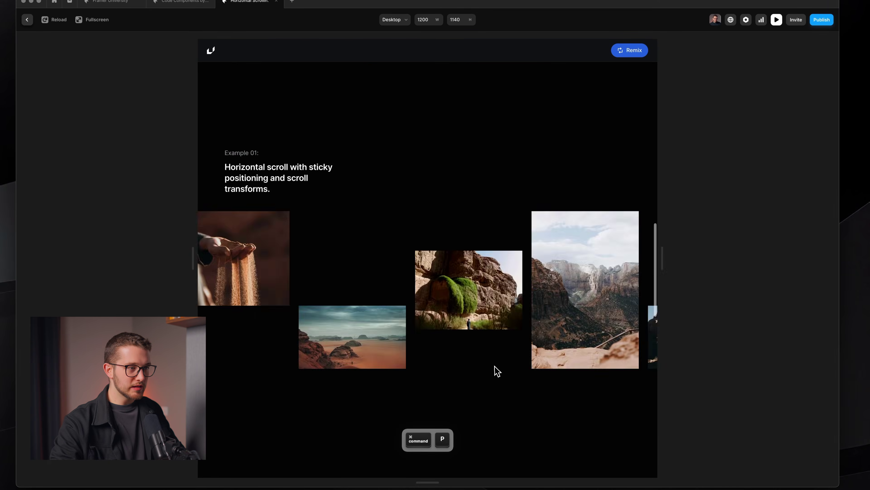
pyautogui.press('shift+super+4')
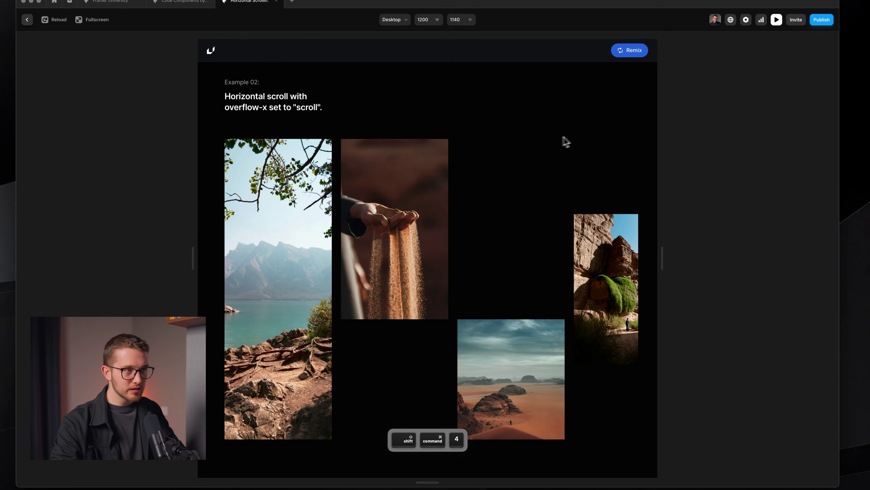
pyautogui.moveTo(549, 136); pyautogui.dragTo(633, 439)
pyautogui.press('Escape')
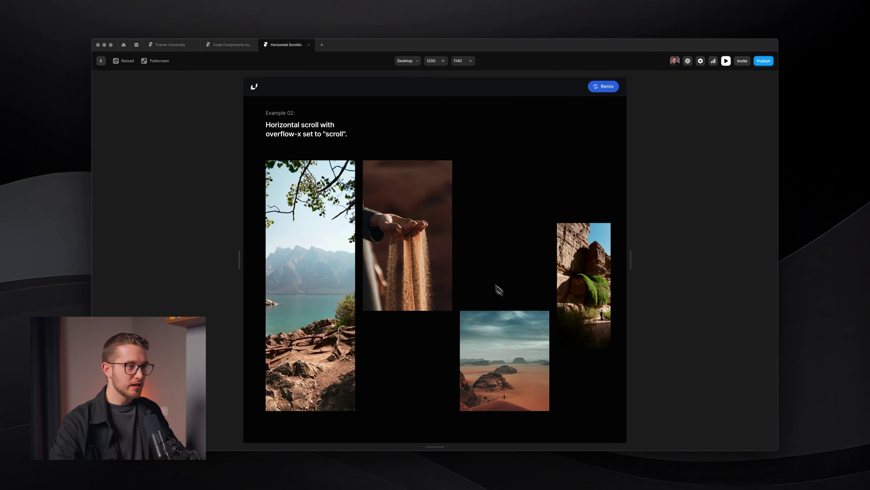
# Step: Measure along the cut-off outer edge of Example 02's image row in the preview, and leave the preview
pyautogui.press('shift+super+4')
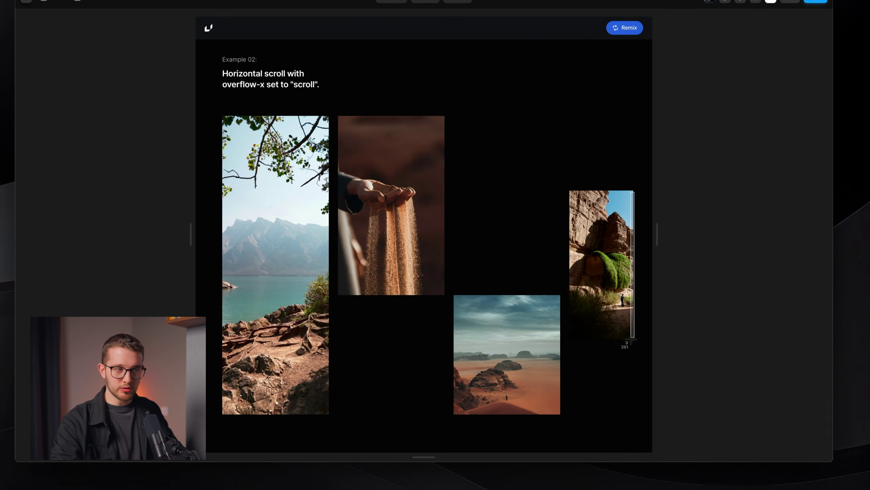
pyautogui.press('Escape')
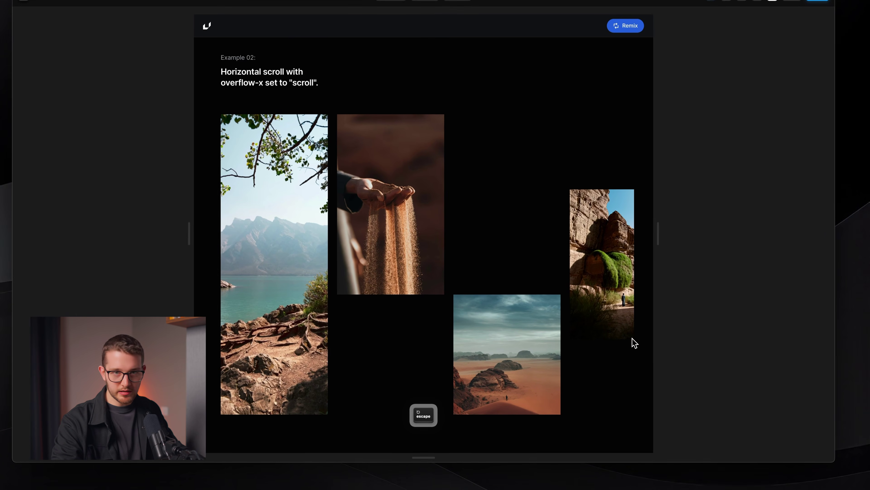
pyautogui.press('Escape')
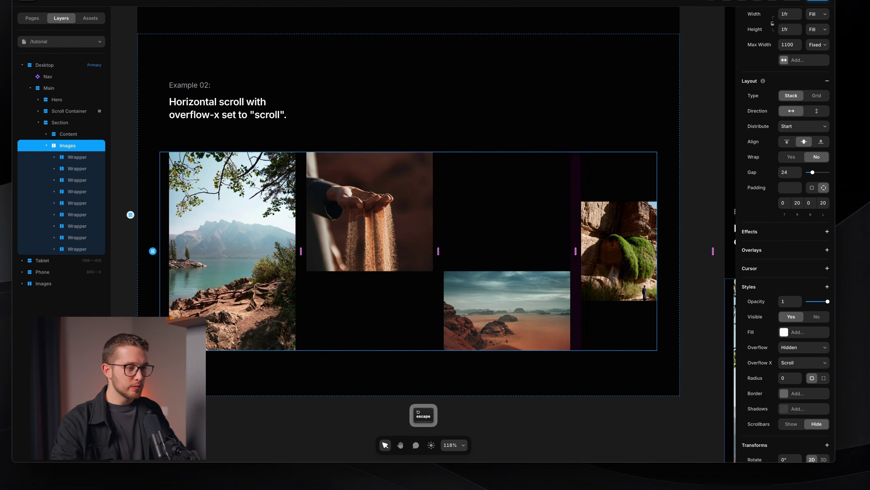
# Step: Draw a frame about 181 by 213 on the empty canvas below the Example 02 section and move it into the Images stack
pyautogui.scroll(-3, 531, 422)
pyautogui.press('shift+super+4')
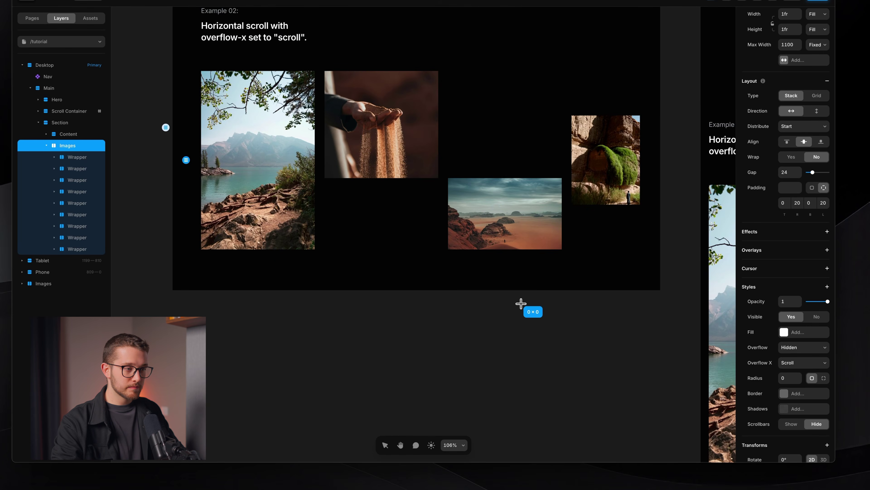
pyautogui.moveTo(521, 303); pyautogui.dragTo(594, 390)
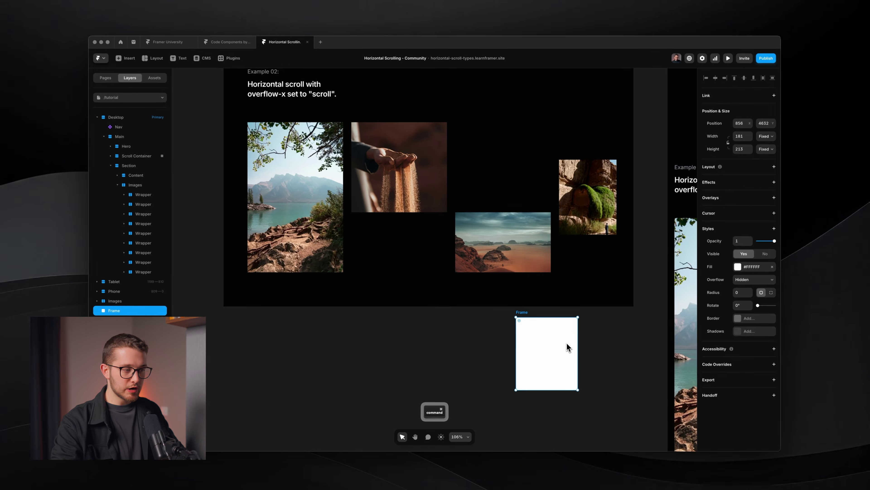
pyautogui.press('super+x')
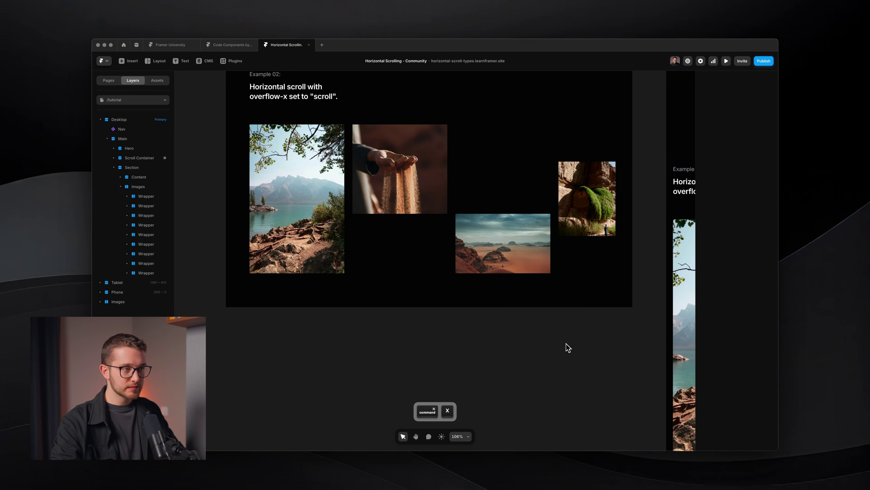
pyautogui.click(547, 189)
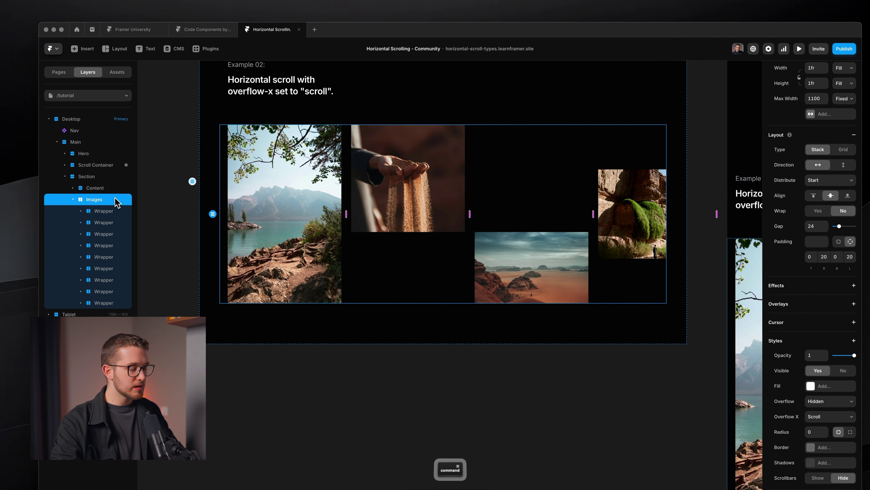
pyautogui.press('super+v')
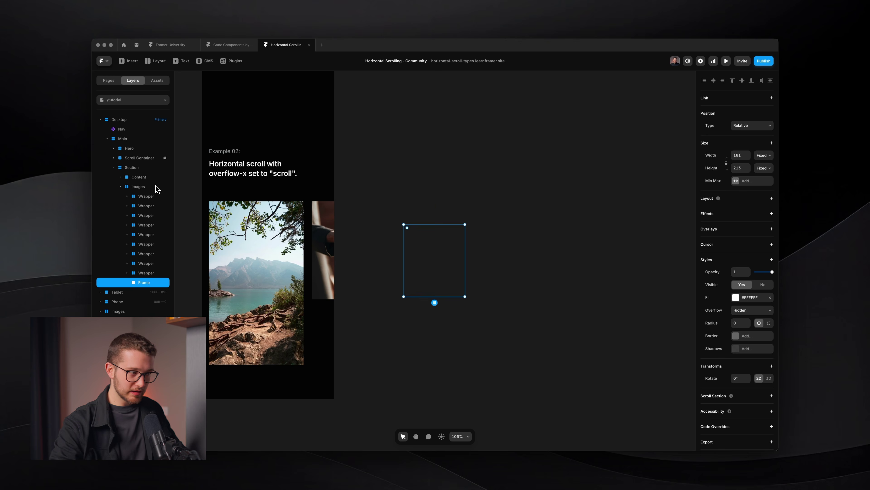
# Step: Set the new frame's position type to Absolute and place it over the middle of the image row
pyautogui.hscroll(-20, 291, 187)
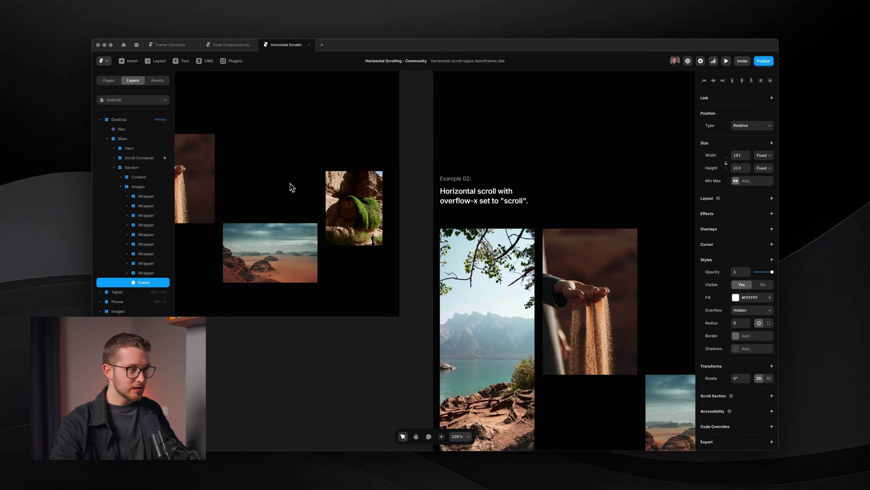
pyautogui.scroll(3, 290, 186)
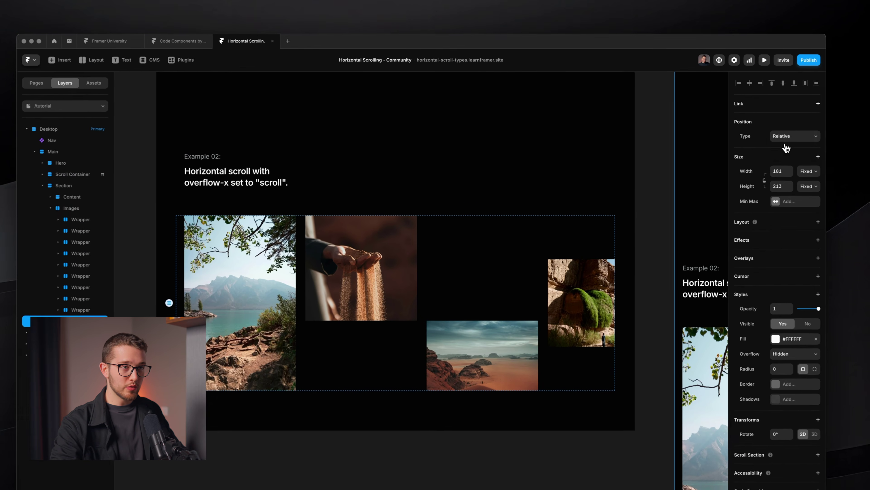
pyautogui.click(745, 126)
pyautogui.click(790, 140)
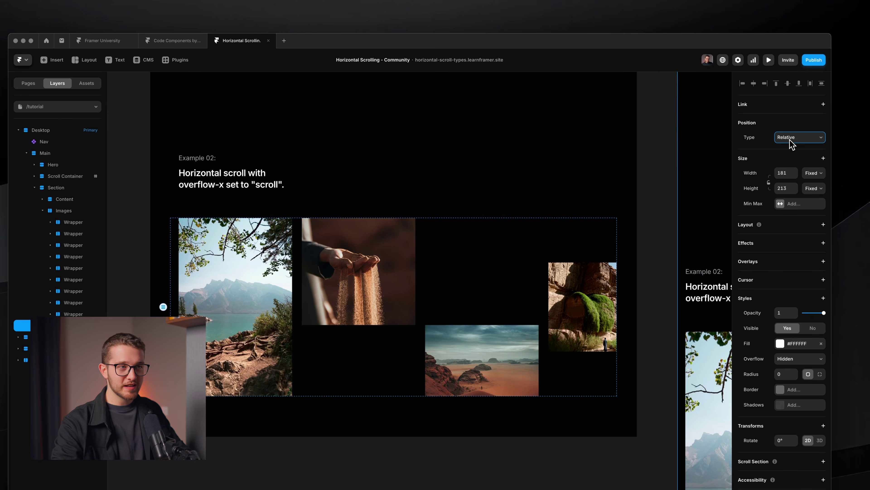
pyautogui.click(792, 144)
pyautogui.click(798, 131)
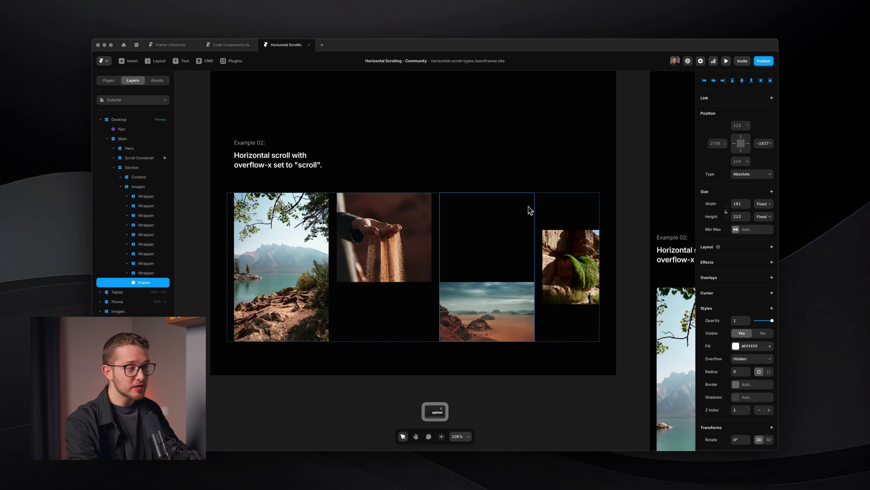
pyautogui.hotkey('alt', 'h')
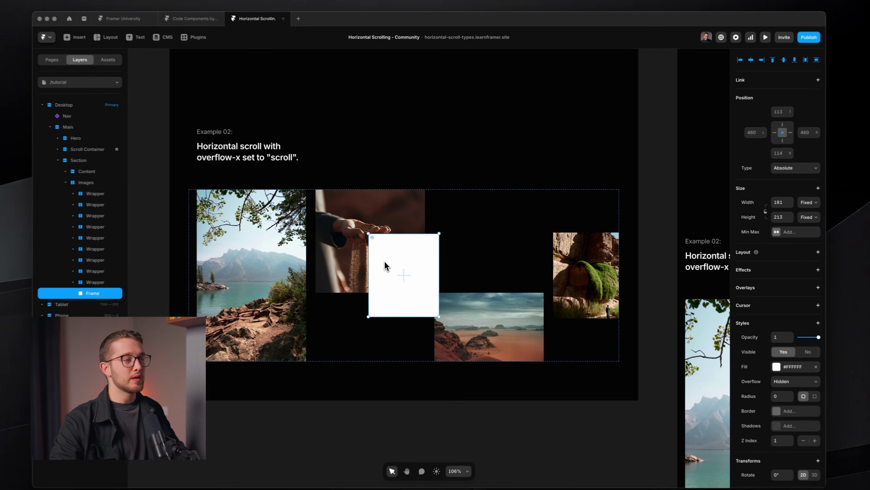
pyautogui.moveTo(394, 265); pyautogui.dragTo(434, 257)
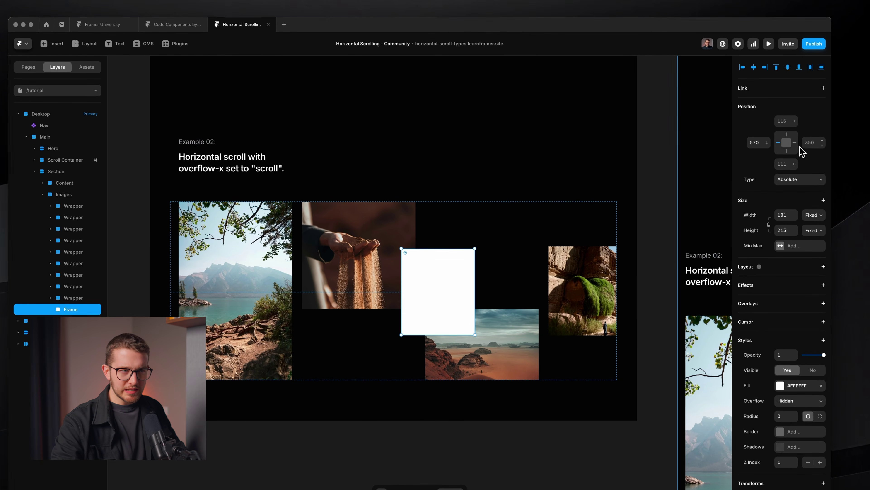
# Step: Pin the frame to the Images stack with right, bottom and top offsets of 0
pyautogui.click(779, 143)
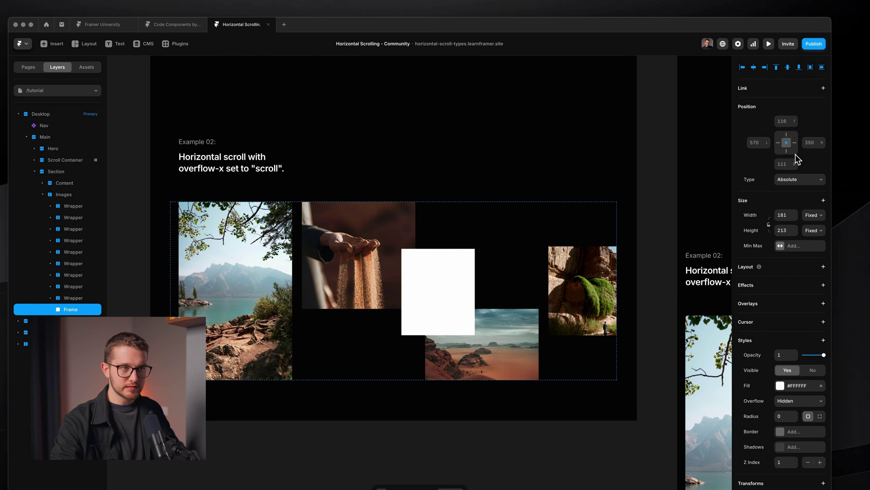
pyautogui.click(795, 143)
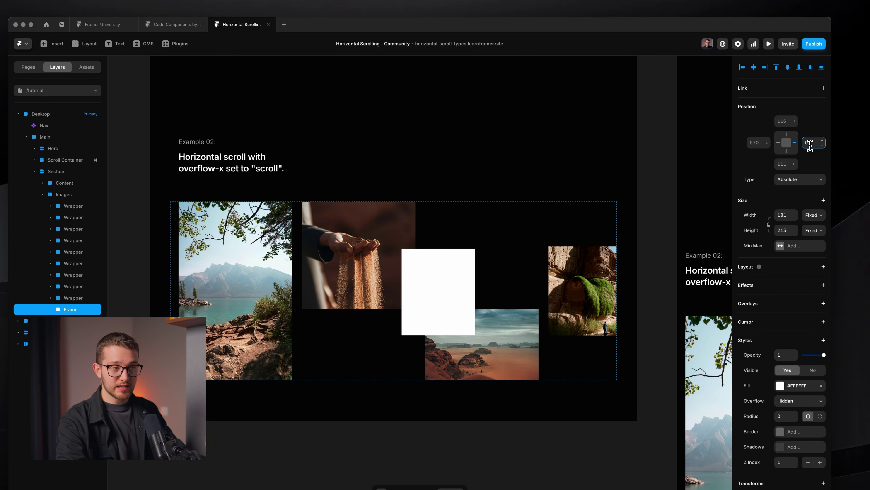
pyautogui.press('Return')
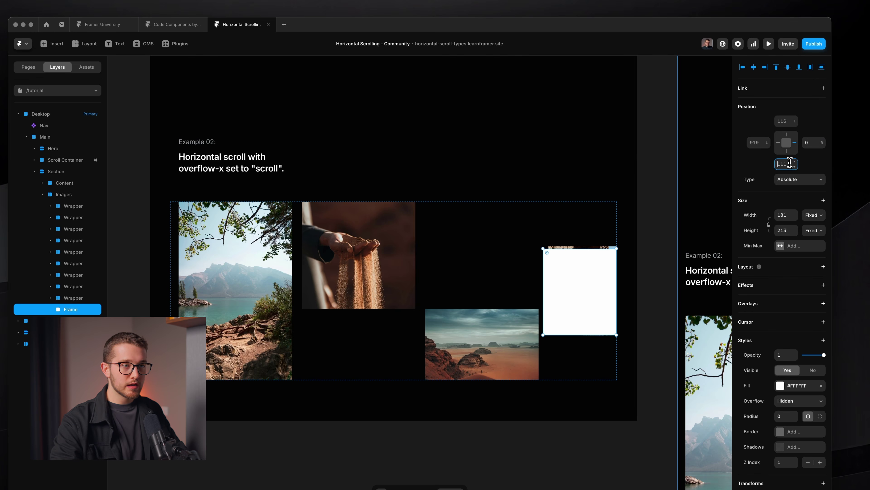
pyautogui.press('Return')
pyautogui.write('0')
pyautogui.press('Return')
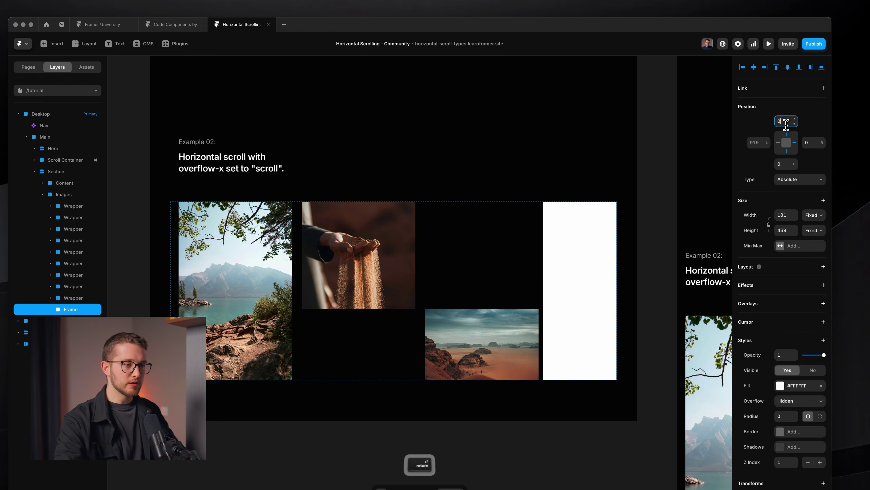
# Step: Widen the frame to about 242 and set its fill to #050505
pyautogui.moveTo(543, 278); pyautogui.dragTo(518, 297)
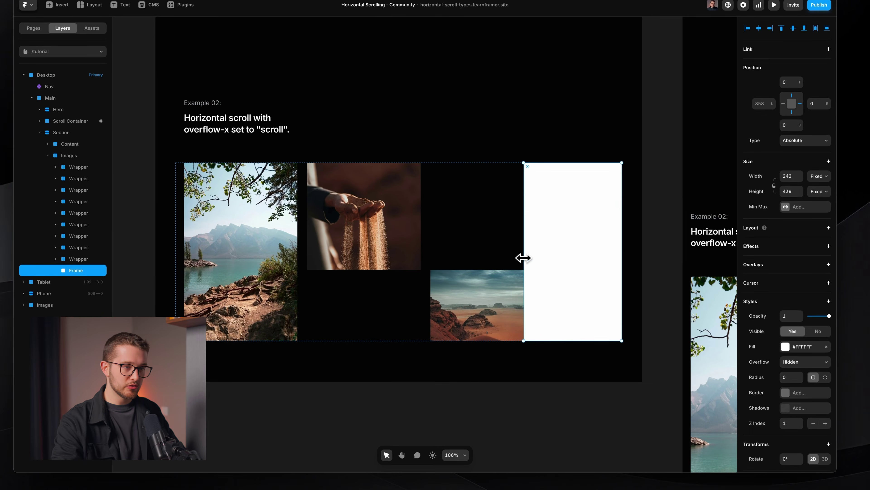
pyautogui.click(797, 347)
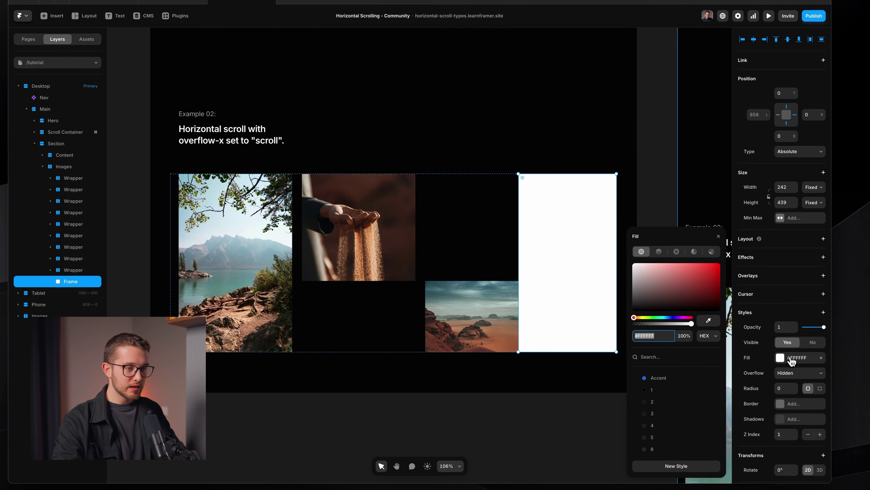
pyautogui.write('050505')
pyautogui.press('Return')
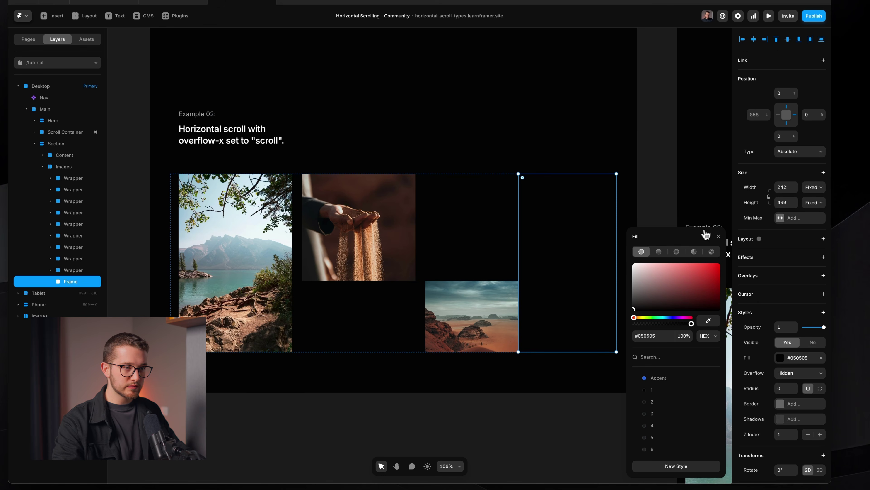
# Step: Add a linear mask to the frame and rotate it to 90° so the overlay darkens toward the row's outer edge
pyautogui.click(799, 317)
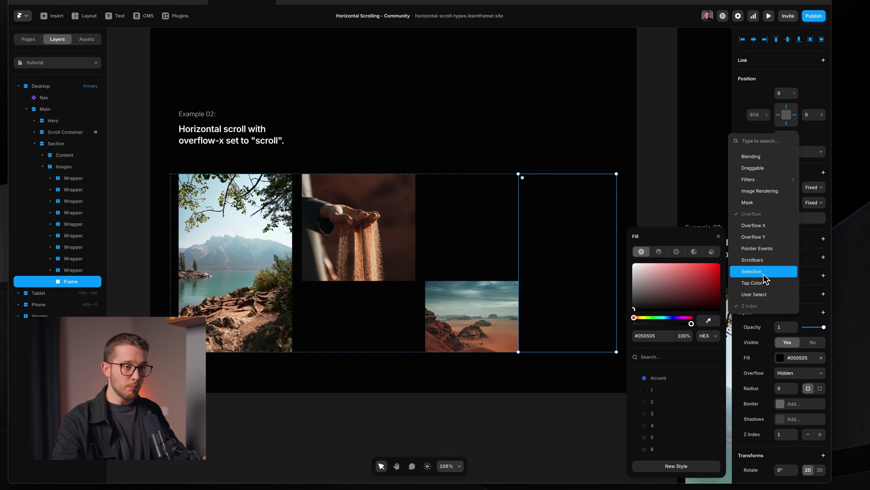
pyautogui.click(755, 205)
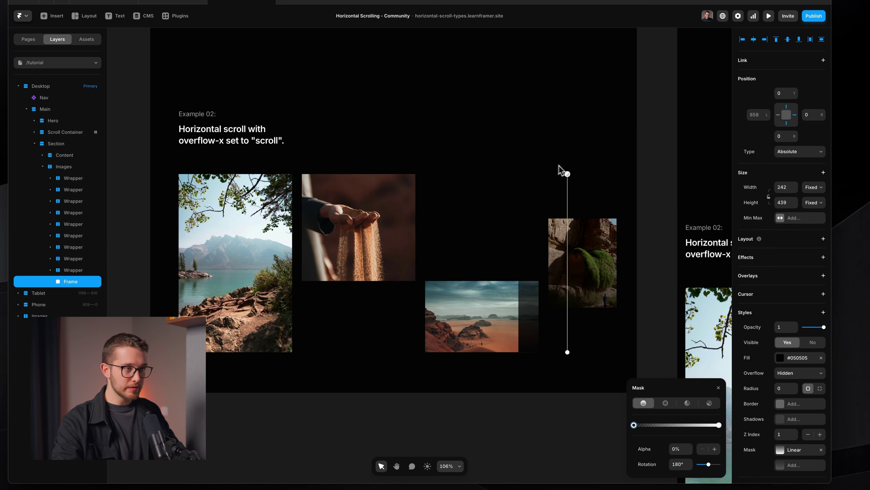
pyautogui.moveTo(566, 168); pyautogui.dragTo(522, 230)
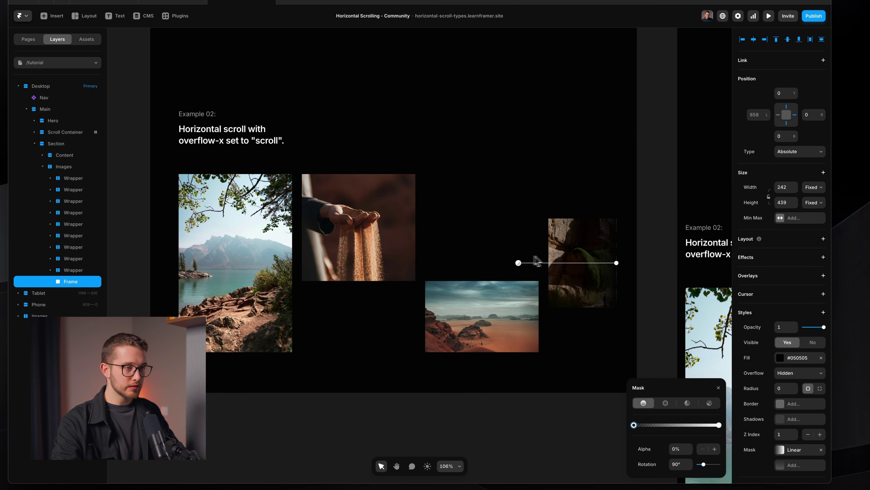
pyautogui.click(541, 371)
# Step: Preview Example 02, scroll its image row horizontally to check the fade overlay, leave the preview and delete the overlay frame
pyautogui.press('super+p')
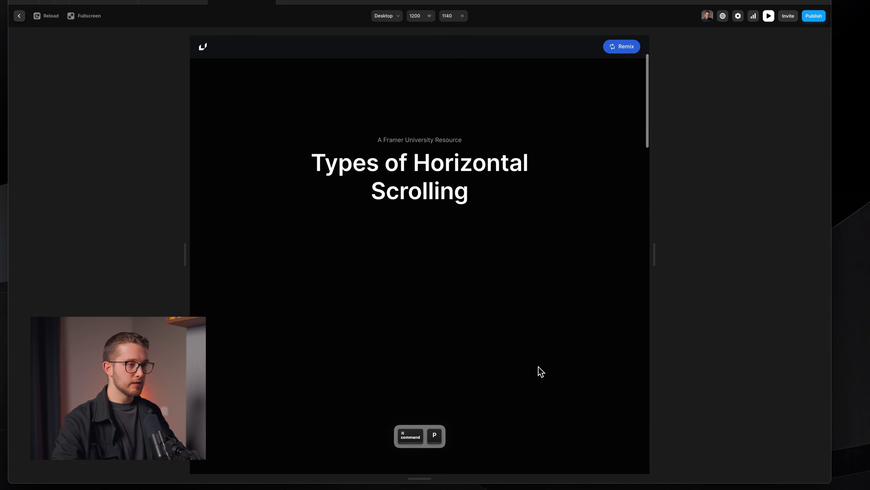
pyautogui.scroll(-10, 540, 370)
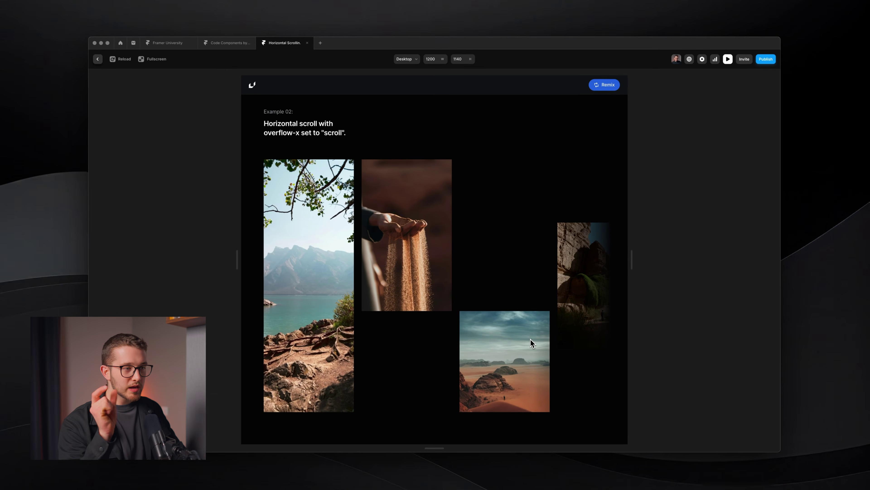
pyautogui.hscroll(10, 531, 343)
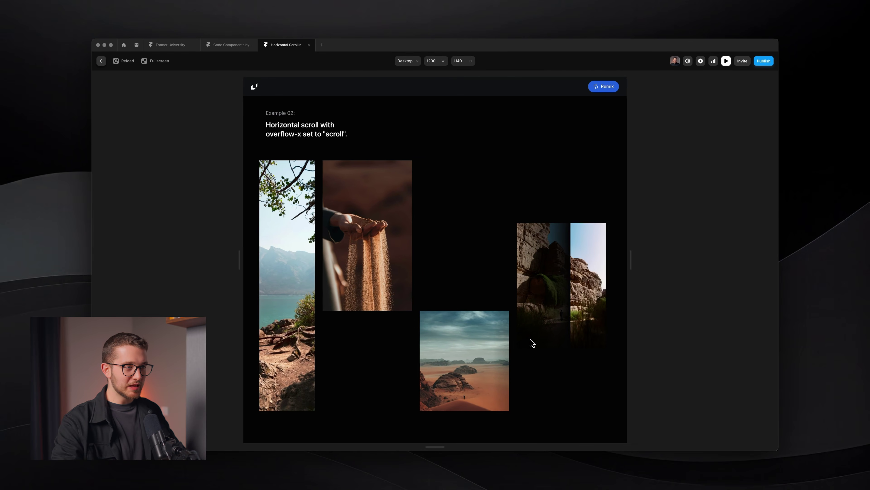
pyautogui.hscroll(10, 531, 343)
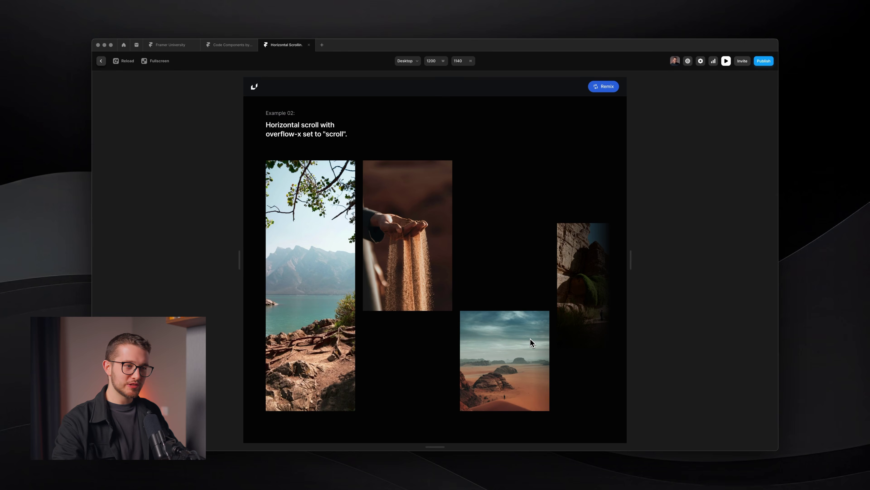
pyautogui.hscroll(5, 530, 343)
pyautogui.hscroll(-5, 530, 339)
pyautogui.press('Escape')
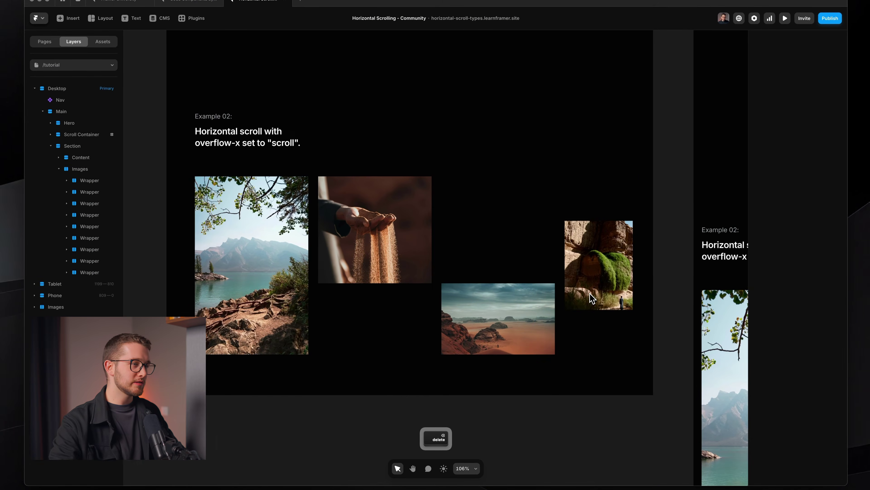
# Step: Add a linear mask to the Images stack, rotate it to 270° and shorten its fade to the last visible image at the outer edge
pyautogui.keyDown('super'); pyautogui.click(485, 256); pyautogui.keyUp('super')
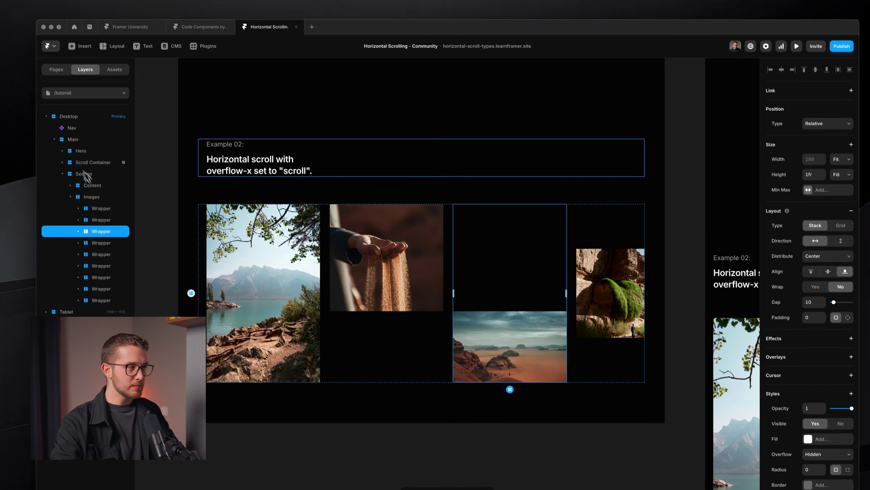
pyautogui.click(88, 169)
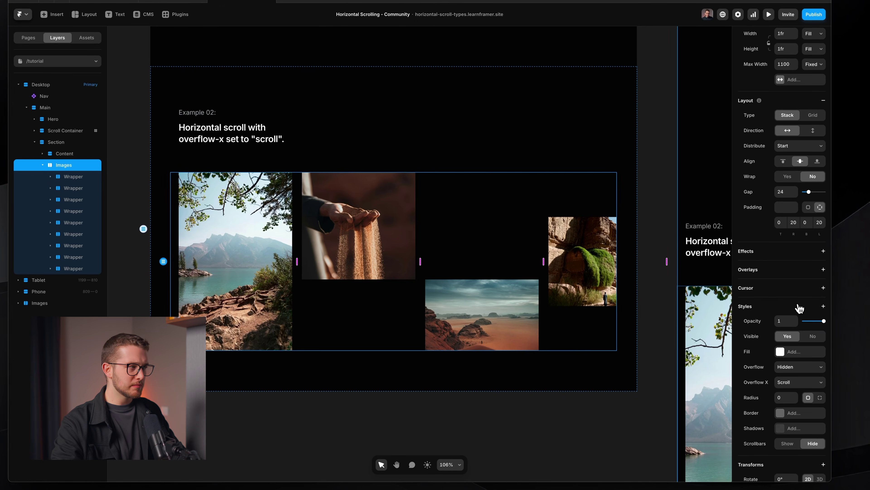
pyautogui.click(800, 308)
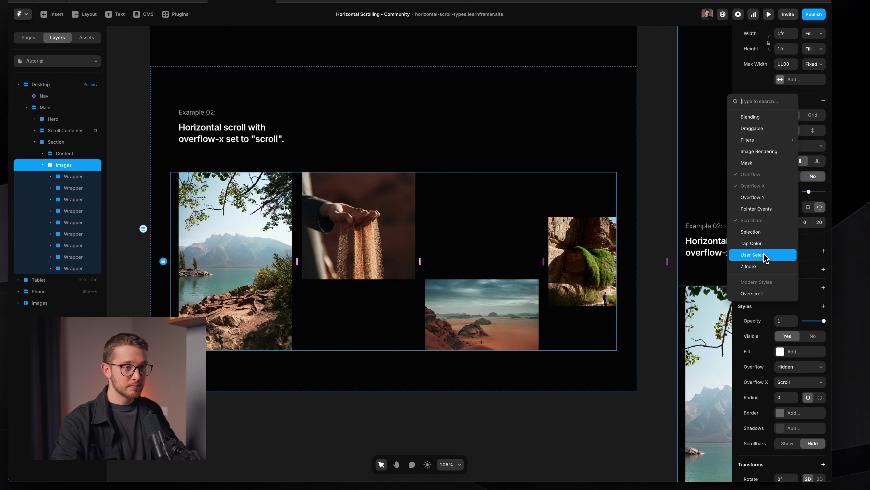
pyautogui.click(767, 164)
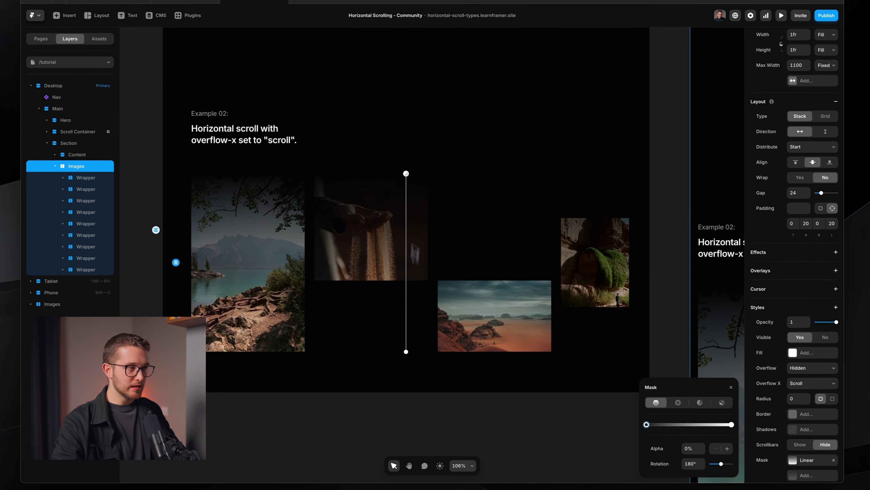
pyautogui.moveTo(411, 174); pyautogui.dragTo(635, 262)
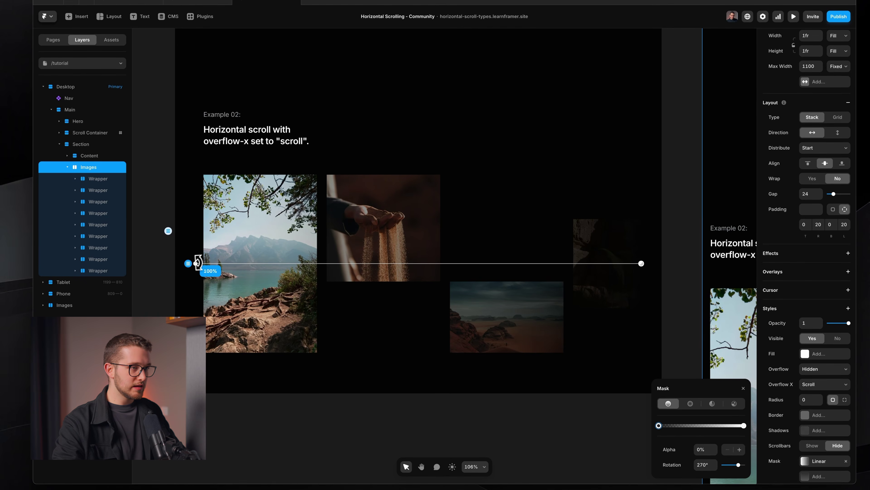
pyautogui.moveTo(189, 263); pyautogui.dragTo(535, 249)
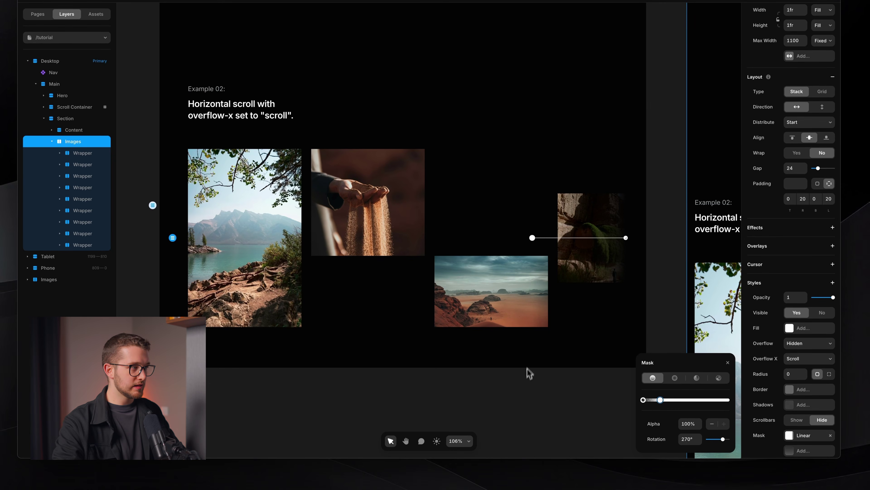
# Step: Preview the page and scroll Example 02's image row back and forth to check the masked fade at its edge, and leave the preview
pyautogui.click(525, 387)
pyautogui.press('super+p')
pyautogui.scroll(-15, 526, 390)
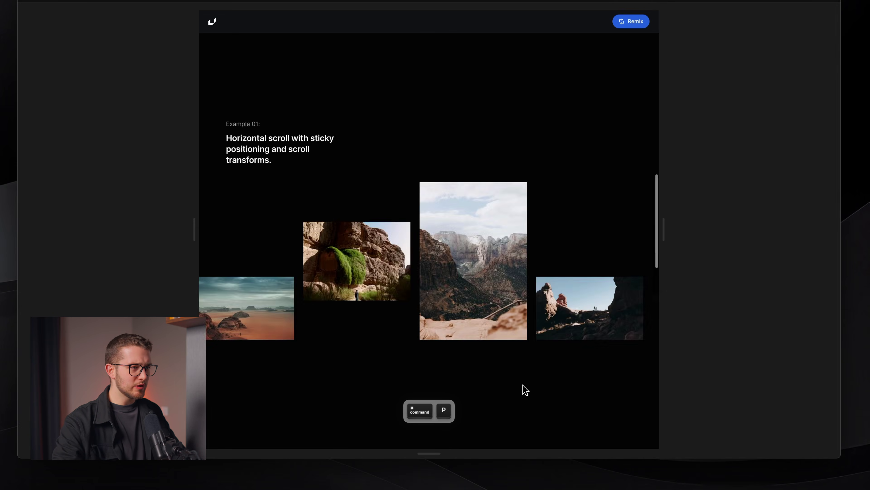
pyautogui.scroll(-5, 526, 390)
pyautogui.hscroll(10, 515, 390)
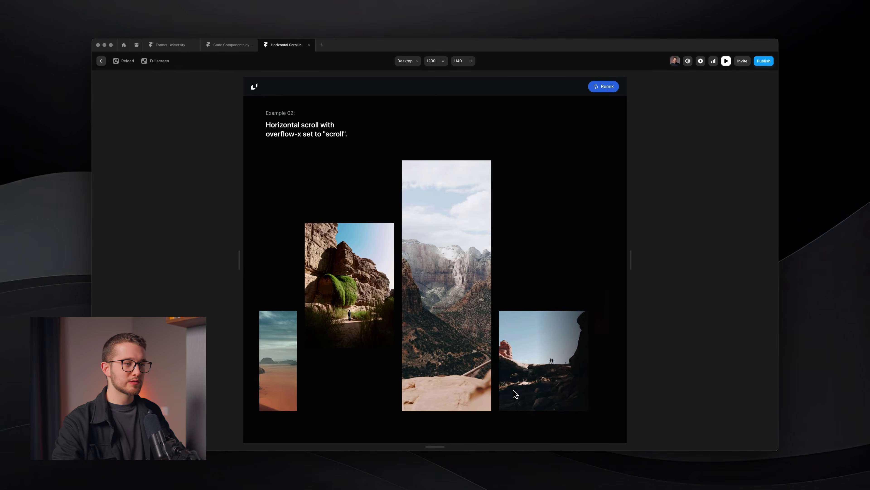
pyautogui.hscroll(8, 514, 391)
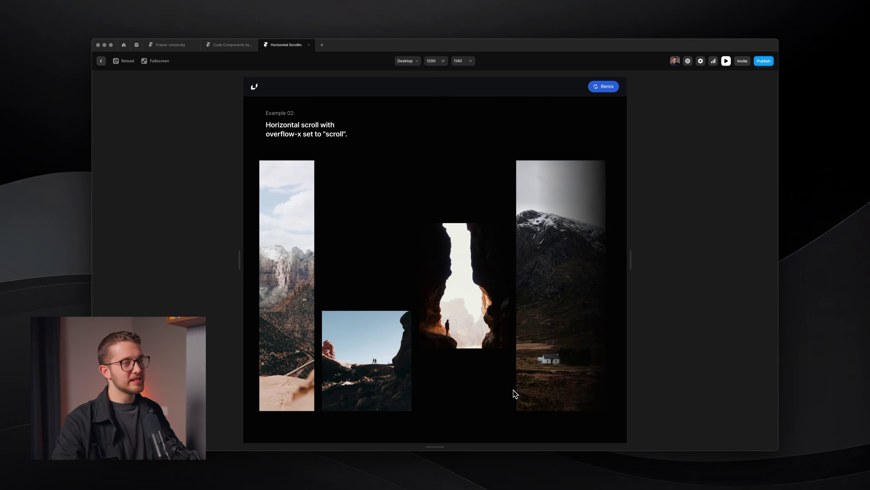
pyautogui.hscroll(8, 516, 394)
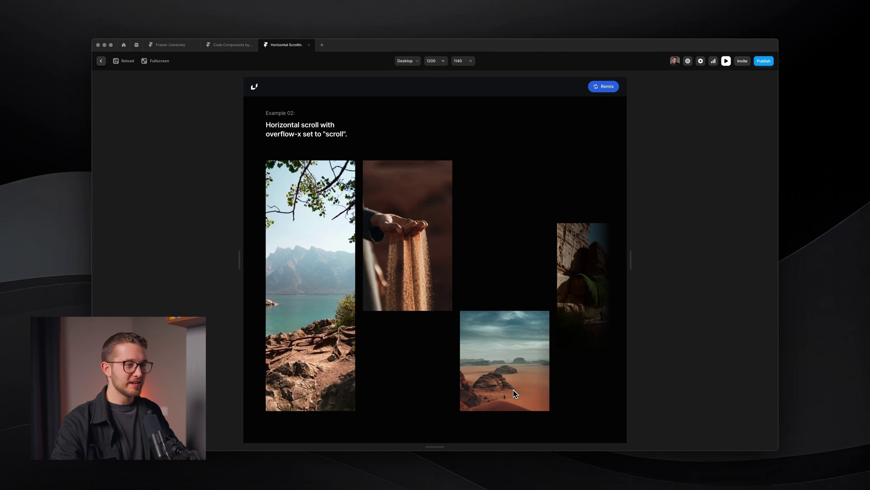
pyautogui.hscroll(-10, 515, 394)
pyautogui.hscroll(8, 516, 394)
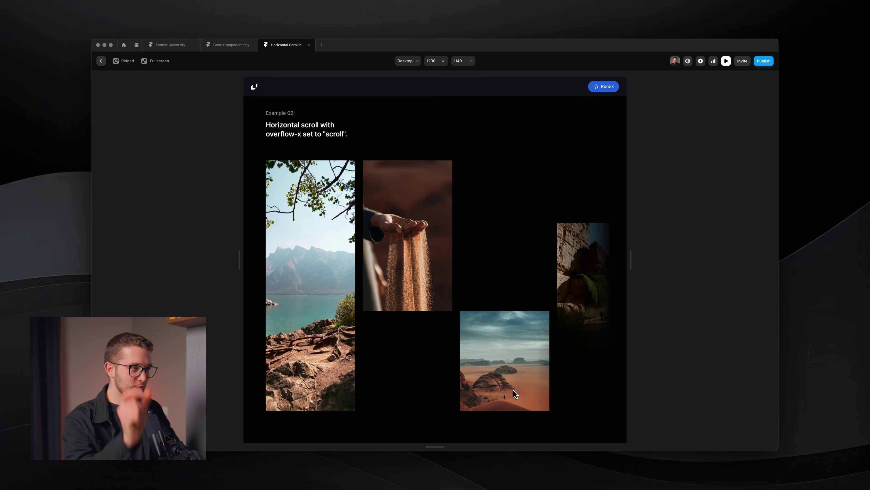
pyautogui.hscroll(-10, 516, 394)
pyautogui.hscroll(8, 516, 394)
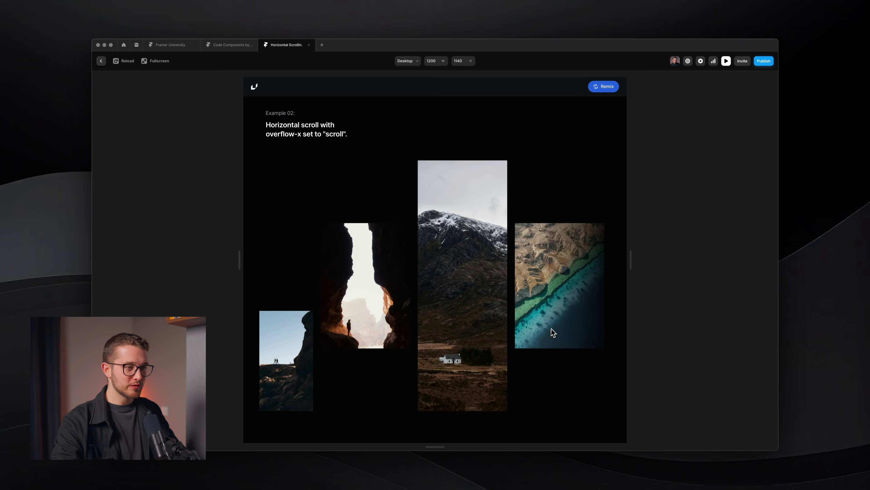
pyautogui.hscroll(-12, 552, 329)
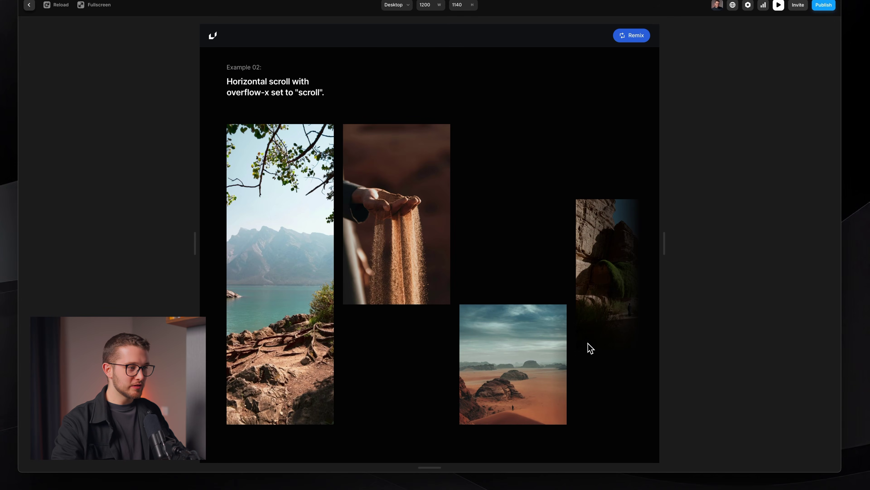
pyautogui.press('Escape')
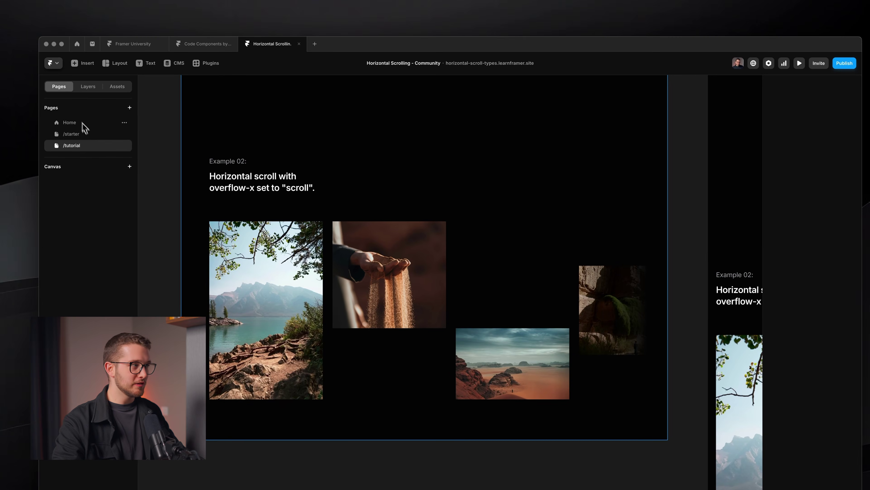
# Step: View the Home page's version of the Example 02 section and return to the /tutorial page
pyautogui.click(82, 122)
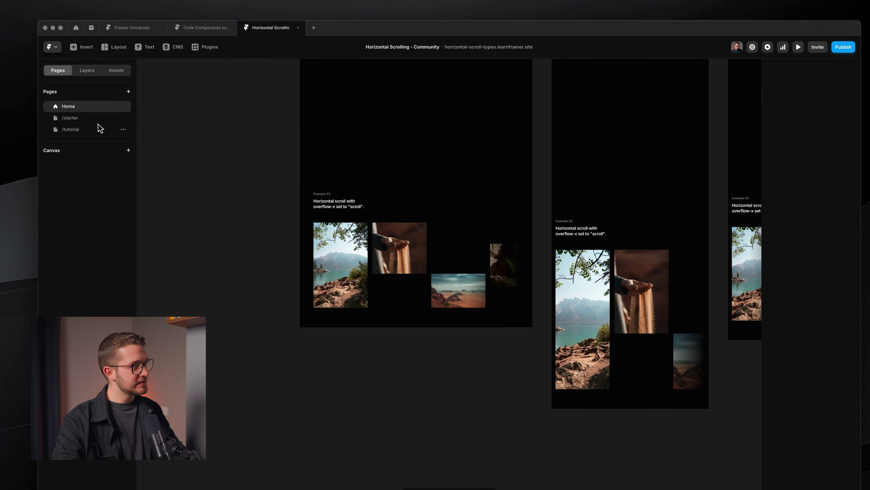
pyautogui.click(99, 129)
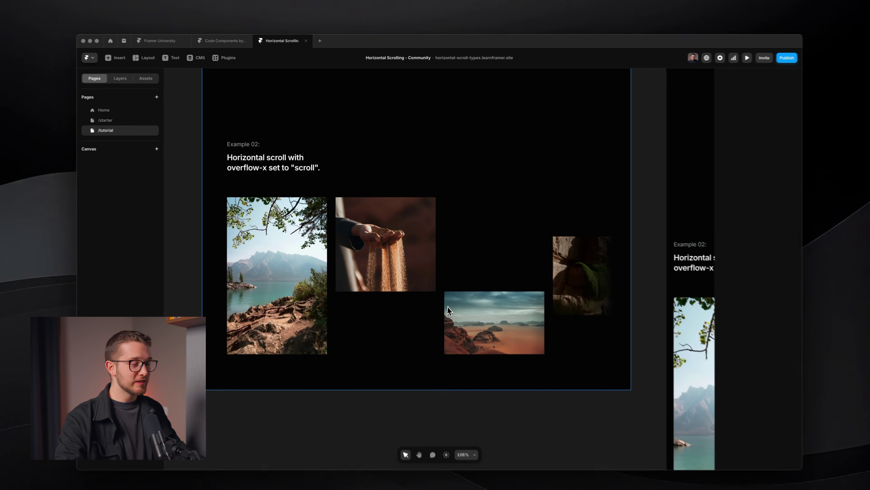
pyautogui.scroll(3, 461, 333)
pyautogui.scroll(-5, 459, 331)
pyautogui.scroll(-10, 445, 300)
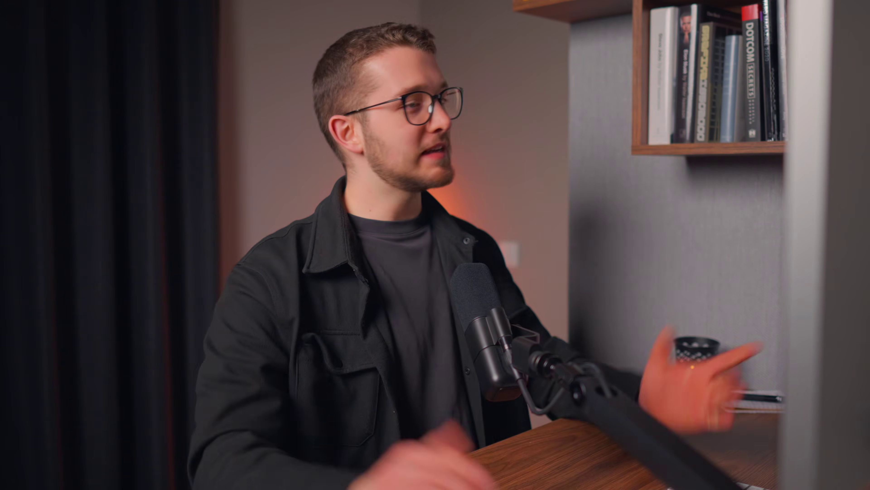